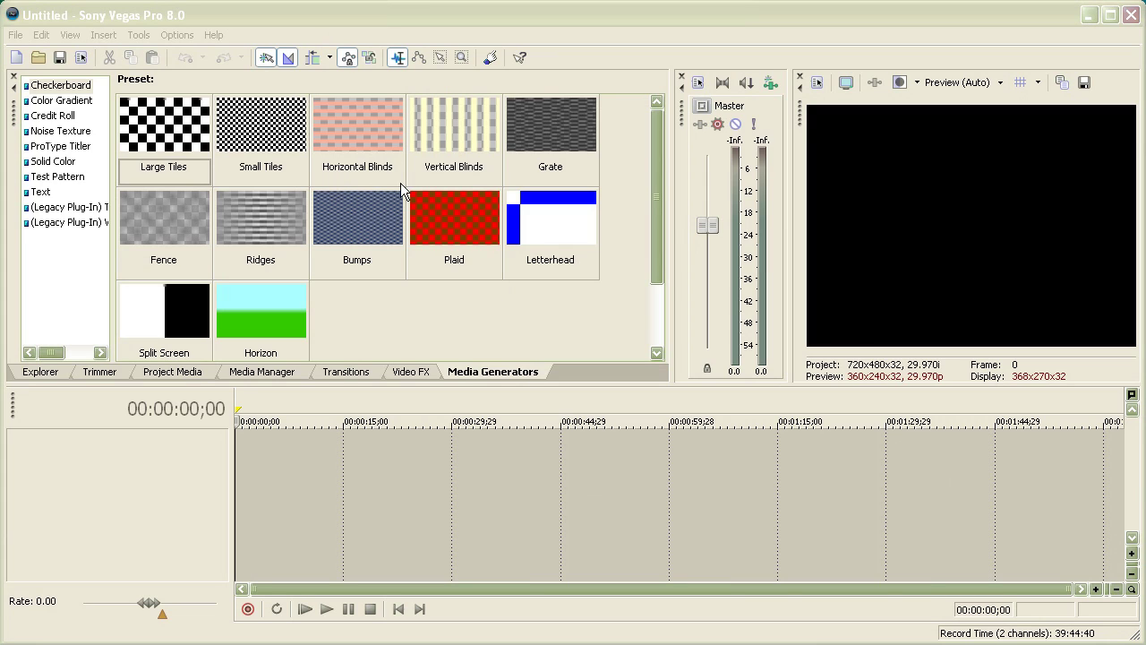
Apply the YouTube HD Format template in the project video properties
{"action": "mouse_move", "coordinate": [661, 172]}
{"action": "left_mouse_down"}
{"action": "mouse_move", "coordinate": [663, 197]}
{"action": "mouse_move", "coordinate": [659, 173]}
{"action": "left_mouse_up"}
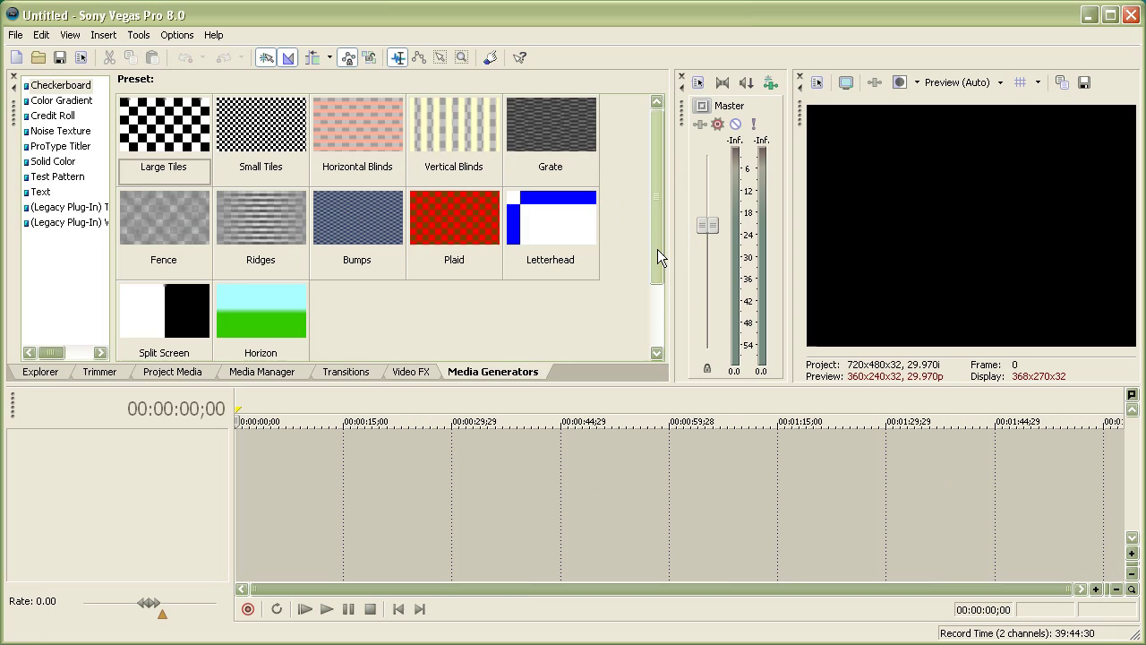
{"action": "left_click_drag", "start_coordinate": [658, 249], "coordinate": [660, 212]}
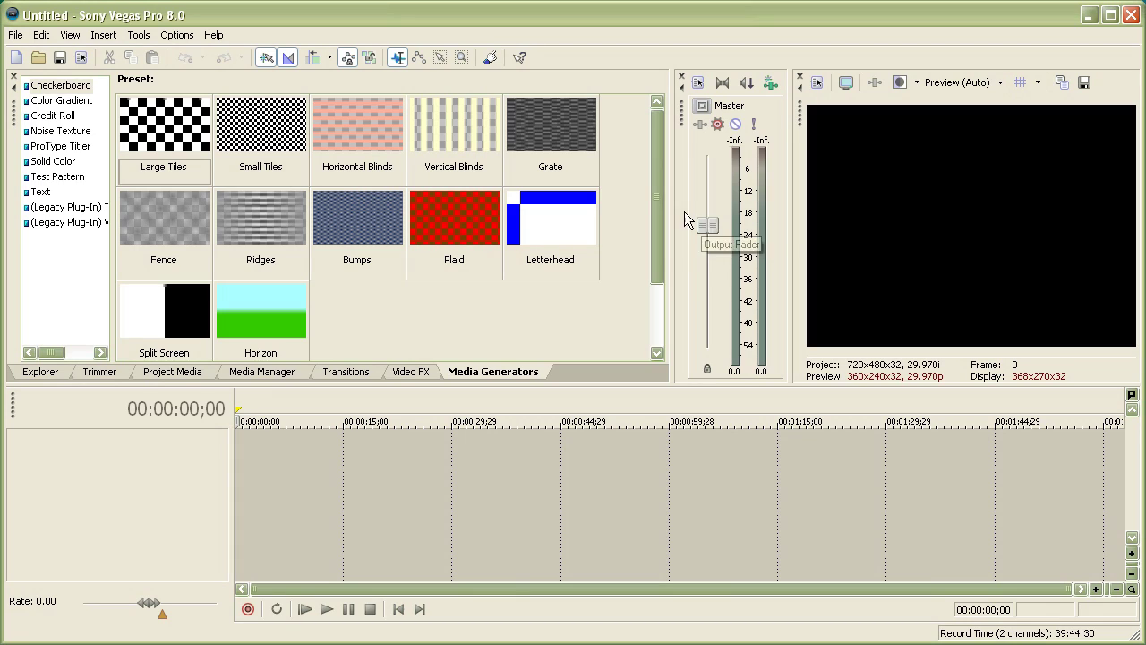
{"action": "mouse_move", "coordinate": [658, 199]}
{"action": "left_mouse_down"}
{"action": "mouse_move", "coordinate": [653, 258]}
{"action": "mouse_move", "coordinate": [655, 187]}
{"action": "left_mouse_up"}
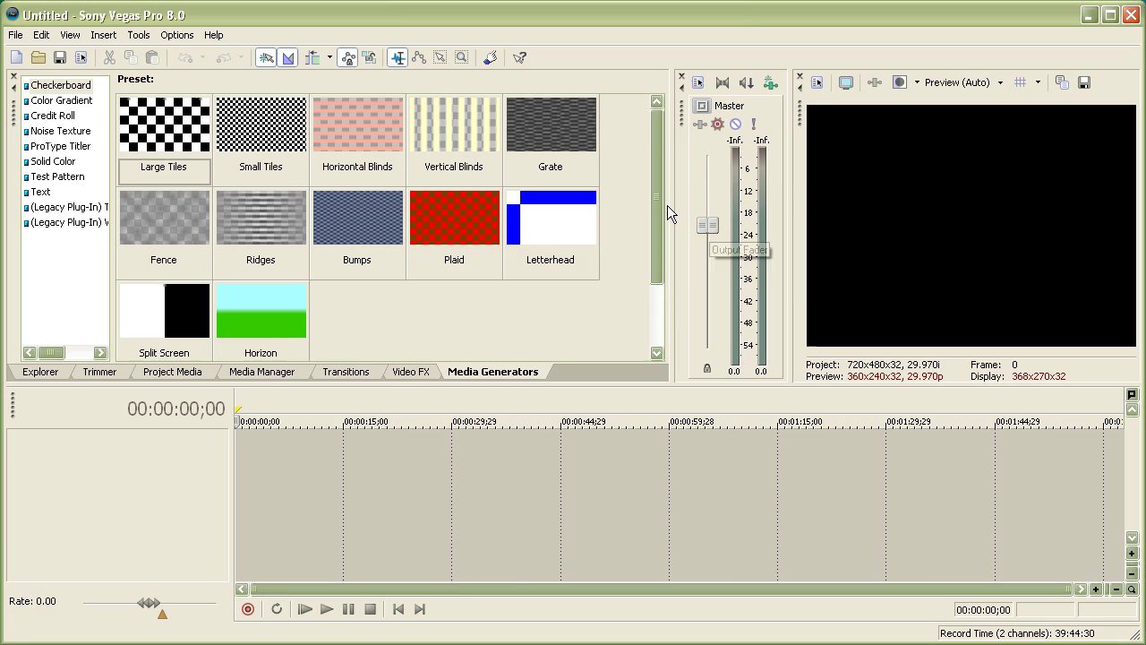
{"action": "left_click_drag", "start_coordinate": [661, 206], "coordinate": [661, 192]}
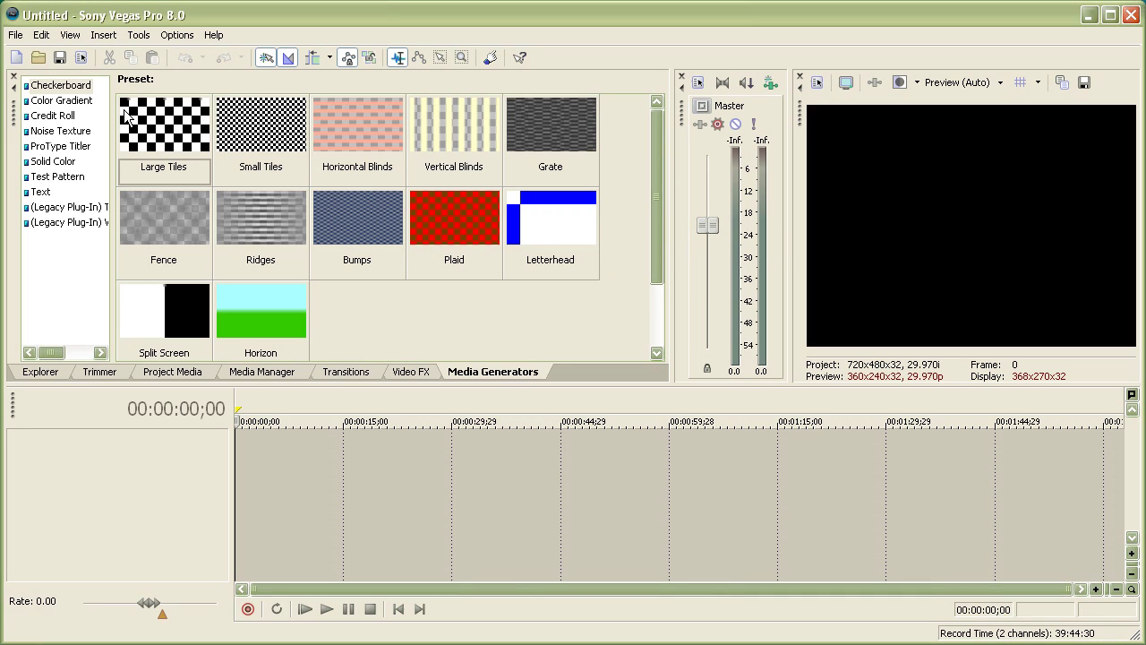
{"action": "left_click", "coordinate": [16, 35]}
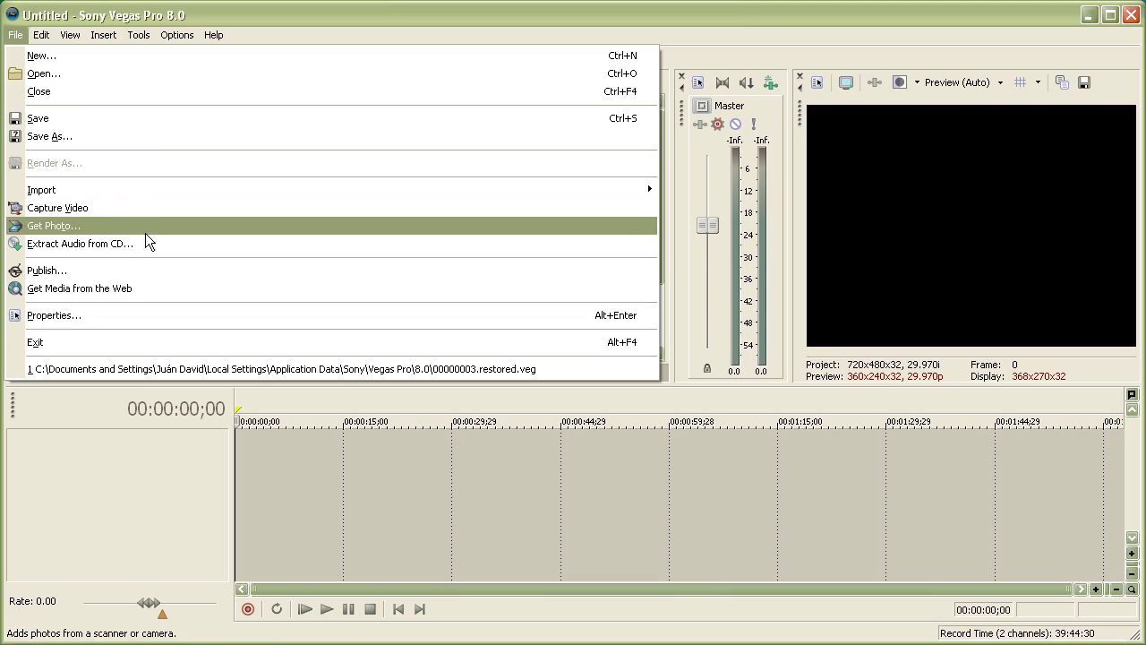
{"action": "key", "text": "Escape"}
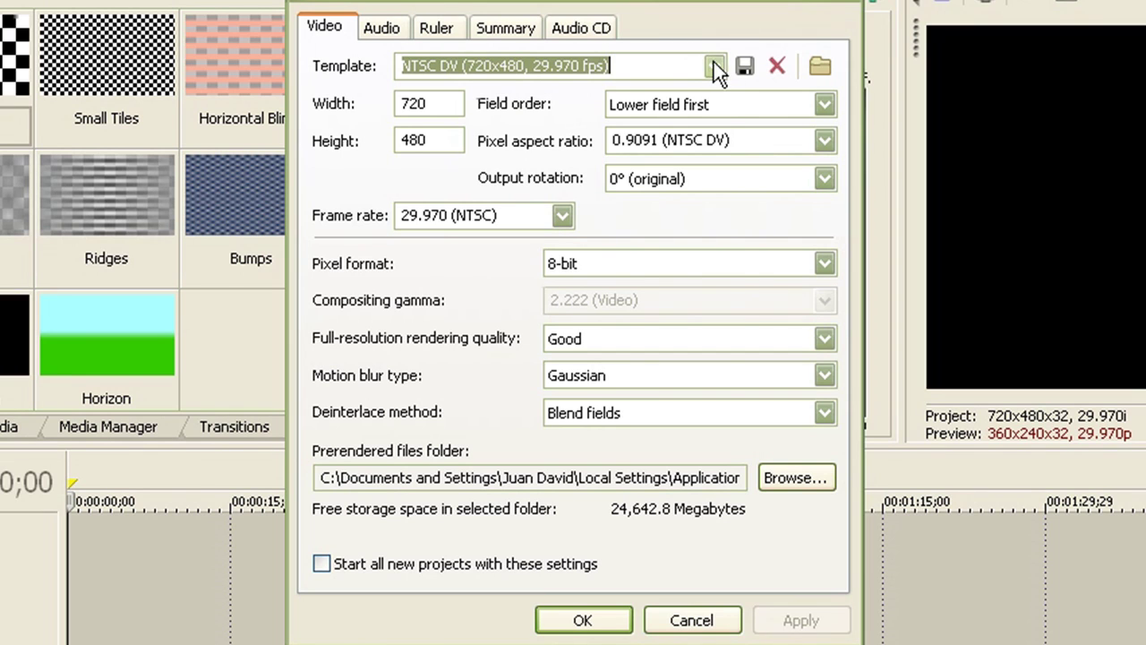
{"action": "left_click", "coordinate": [716, 68]}
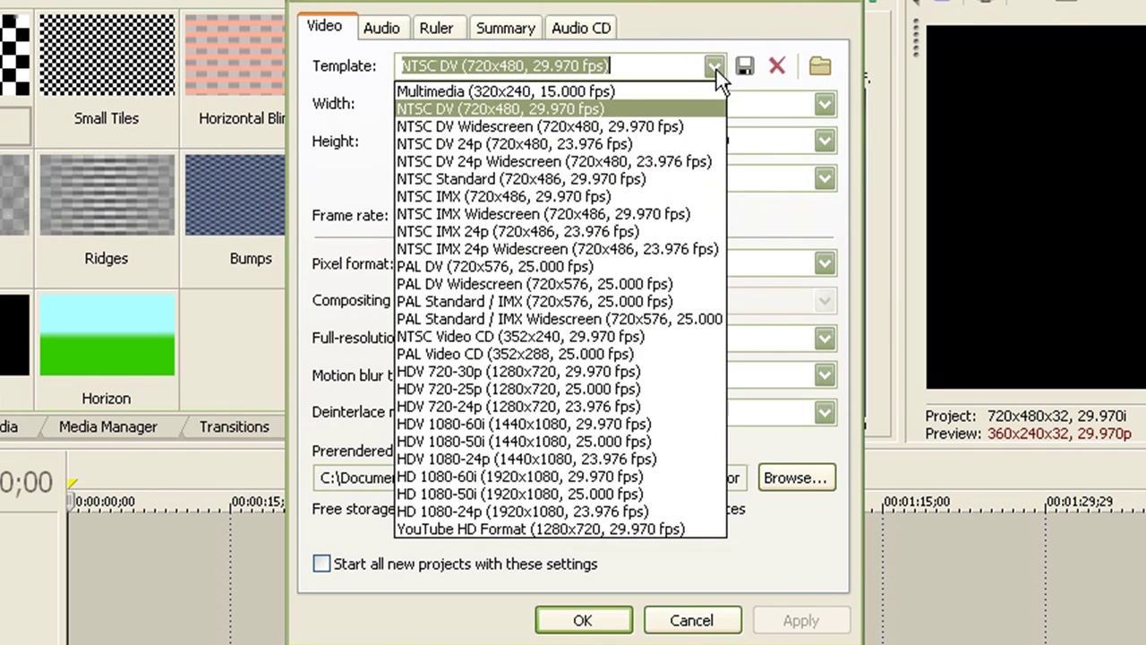
{"action": "left_click", "coordinate": [614, 524]}
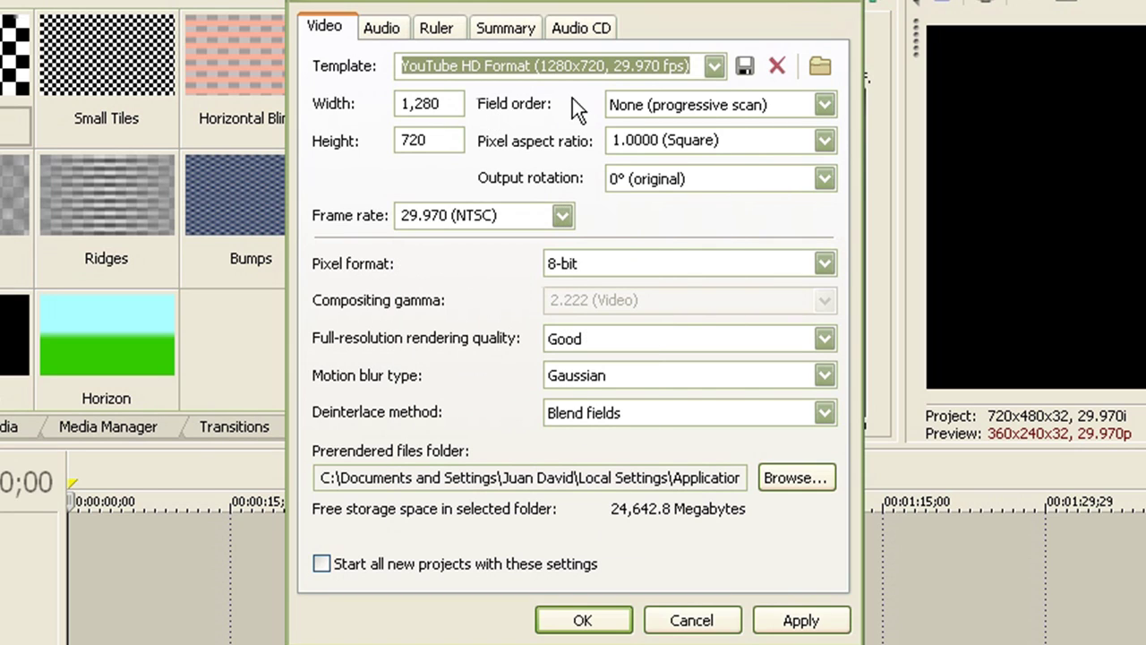
Re-enter the frame size as 1280 width by 720 height
{"action": "left_click_drag", "start_coordinate": [455, 104], "coordinate": [382, 103]}
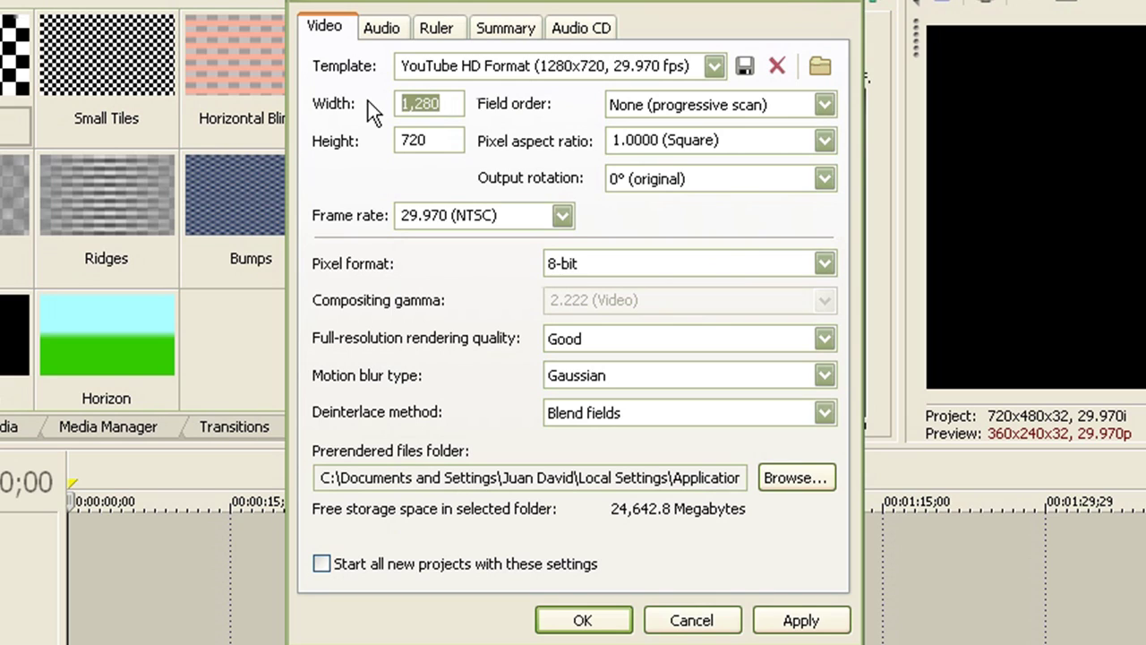
{"action": "type", "text": "1280"}
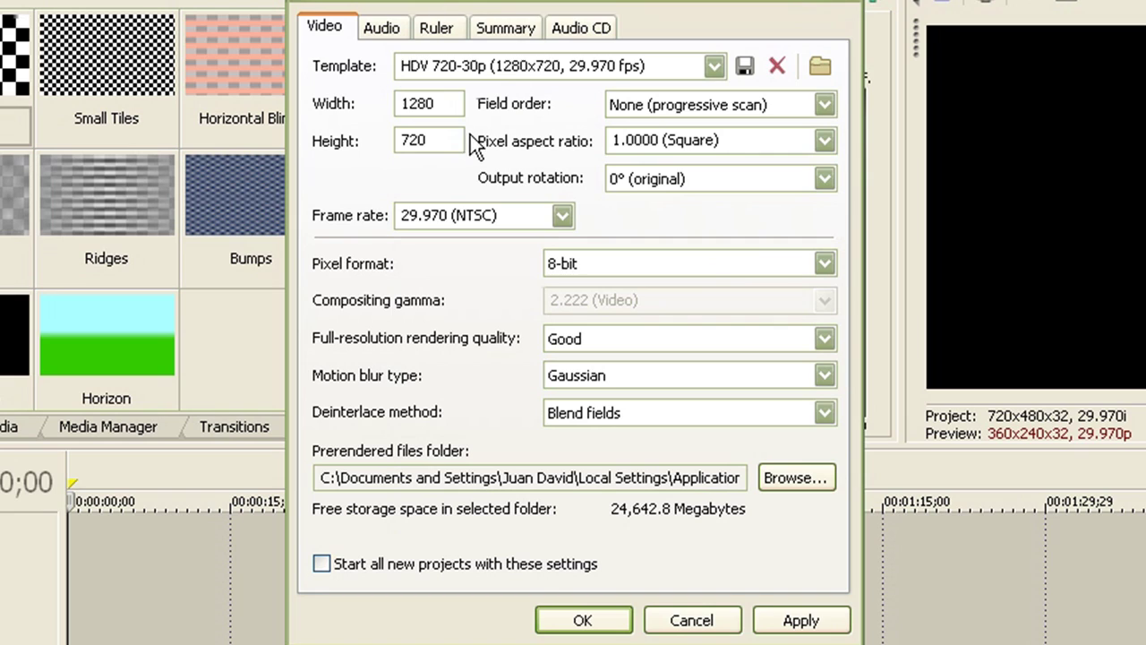
{"action": "left_click_drag", "start_coordinate": [450, 139], "coordinate": [394, 139]}
{"action": "type", "text": "720"}
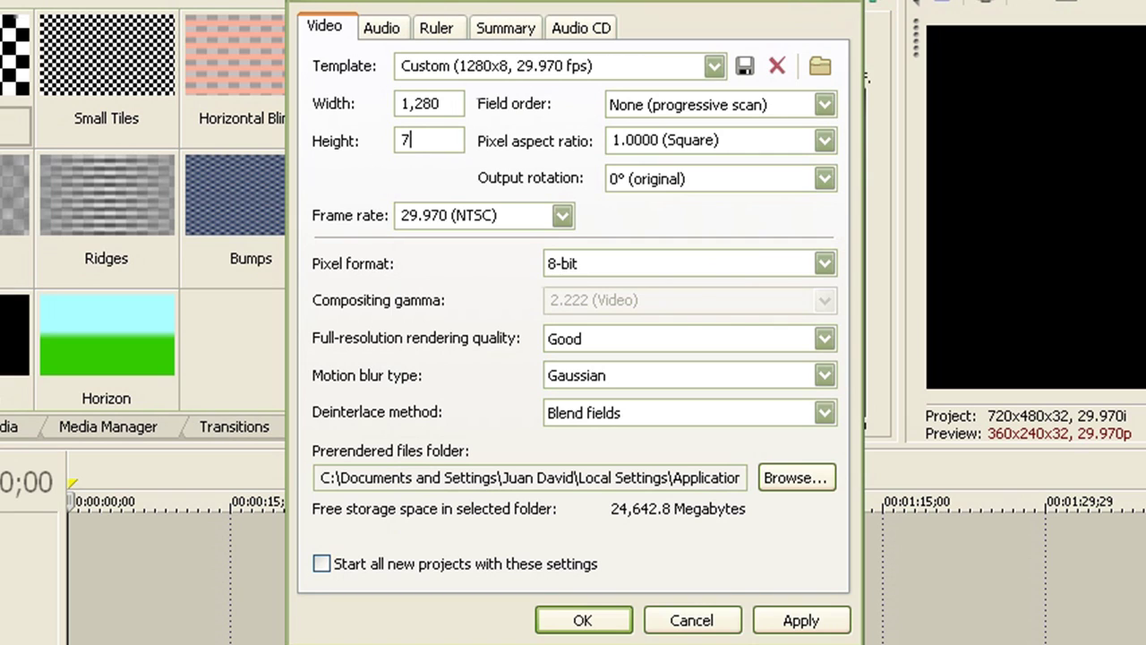
Confirm progressive scan, square pixel aspect, 0° rotation and 29.970 (NTSC) frame rate
{"action": "left_click", "coordinate": [824, 105]}
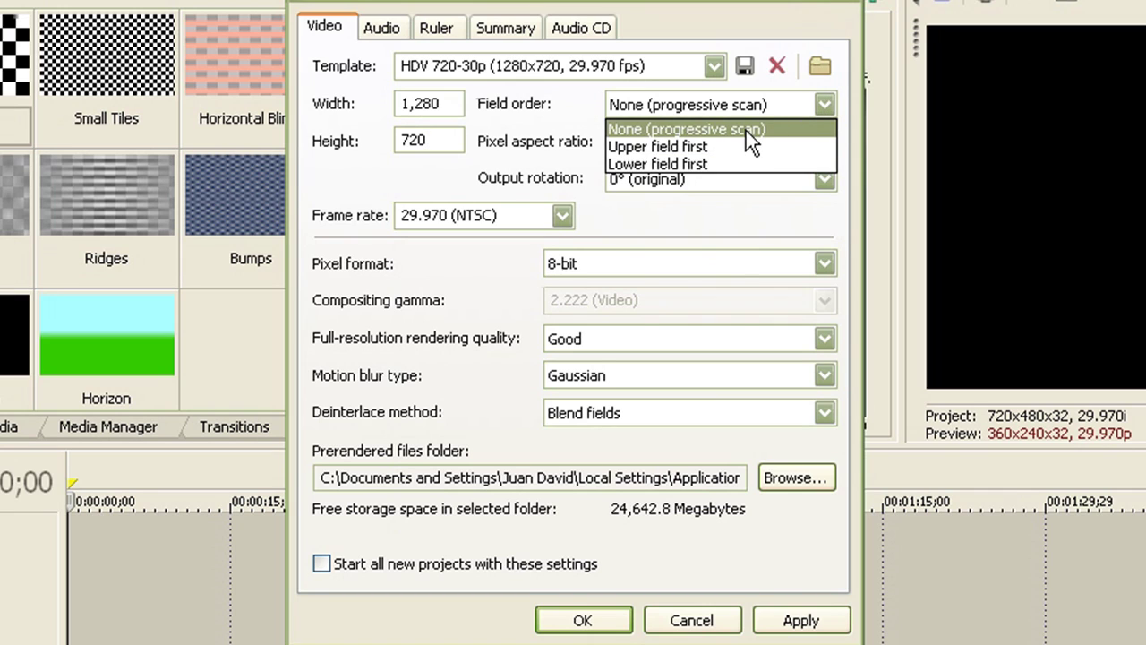
{"action": "left_click", "coordinate": [746, 131]}
{"action": "left_click", "coordinate": [825, 142]}
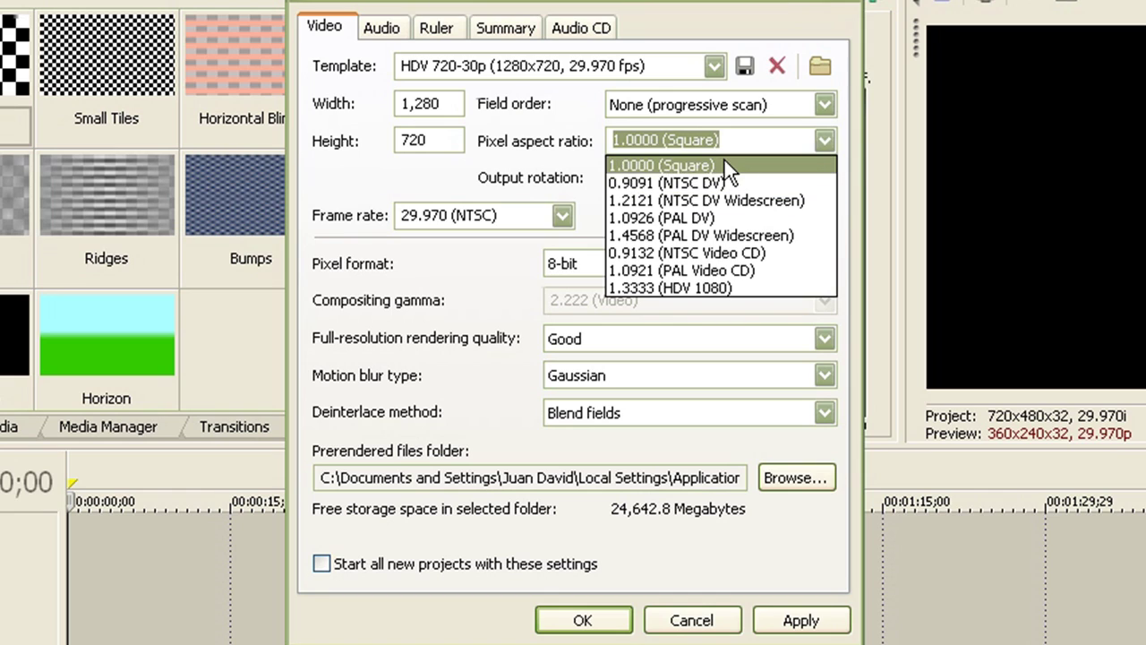
{"action": "left_click", "coordinate": [726, 165]}
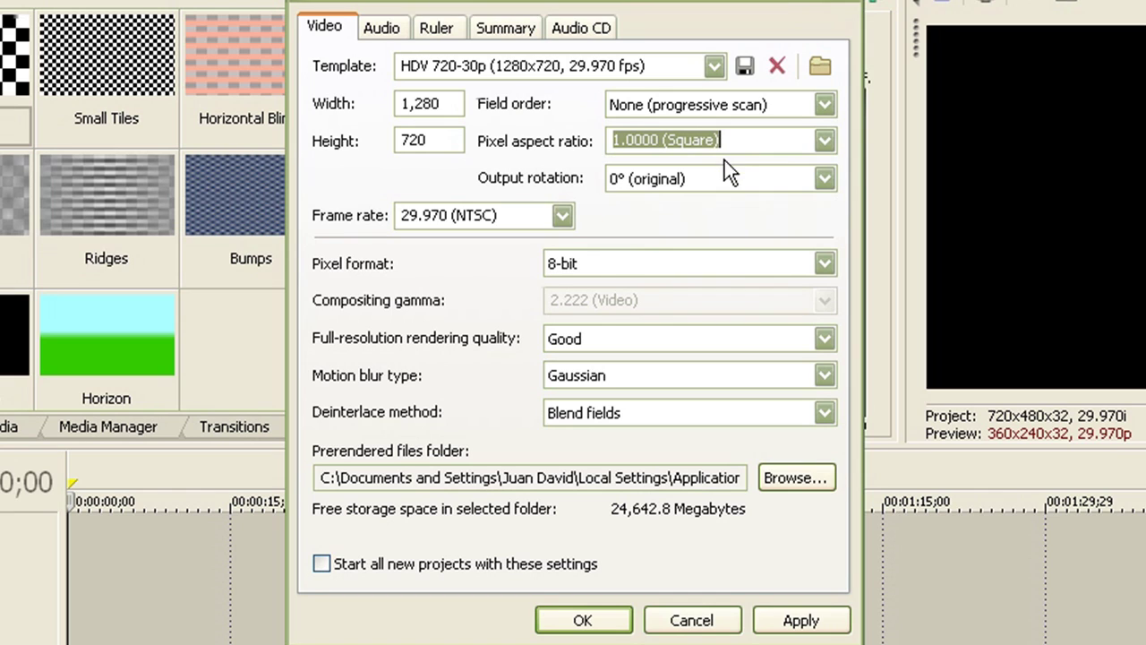
{"action": "left_click", "coordinate": [825, 180]}
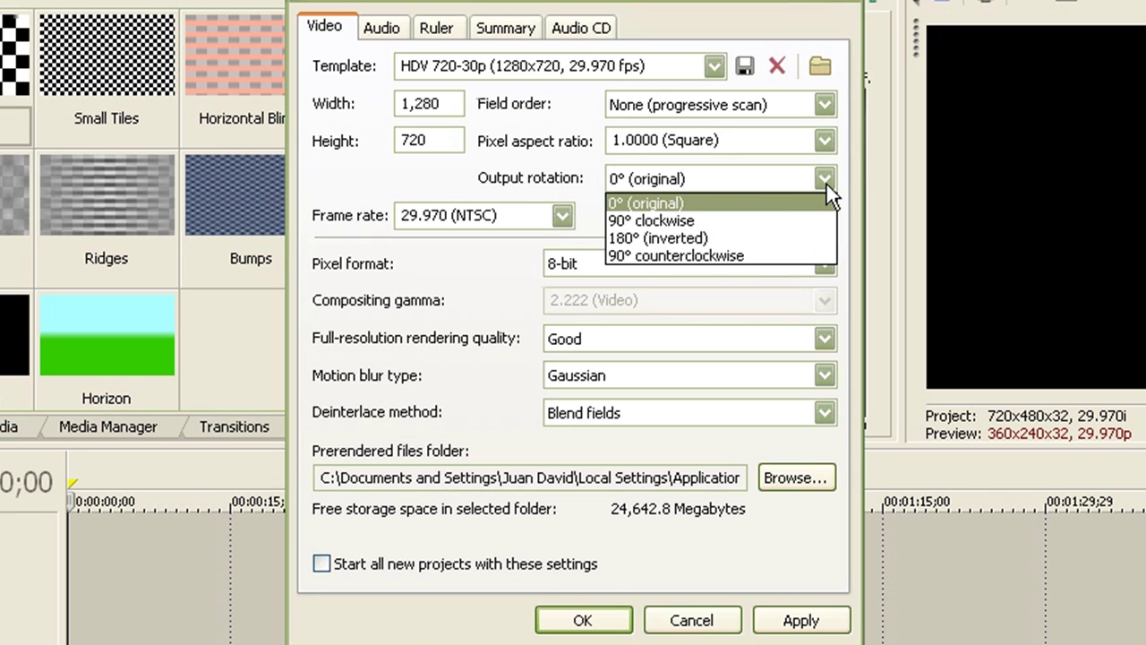
{"action": "left_click", "coordinate": [689, 206]}
{"action": "left_click", "coordinate": [563, 219]}
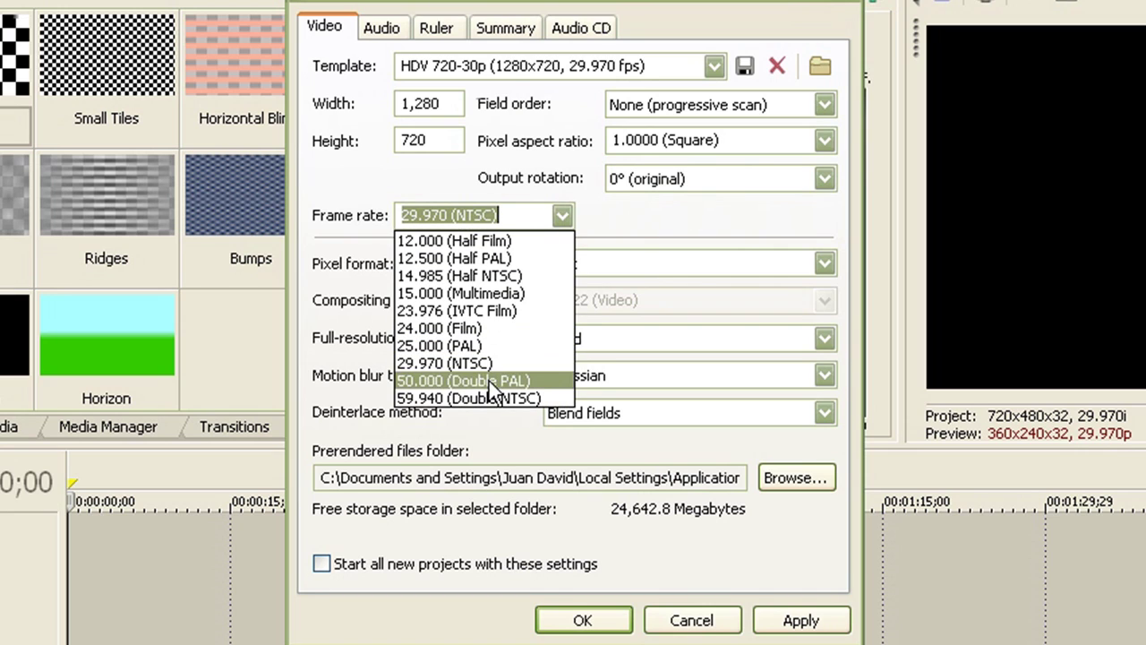
{"action": "left_click", "coordinate": [468, 362]}
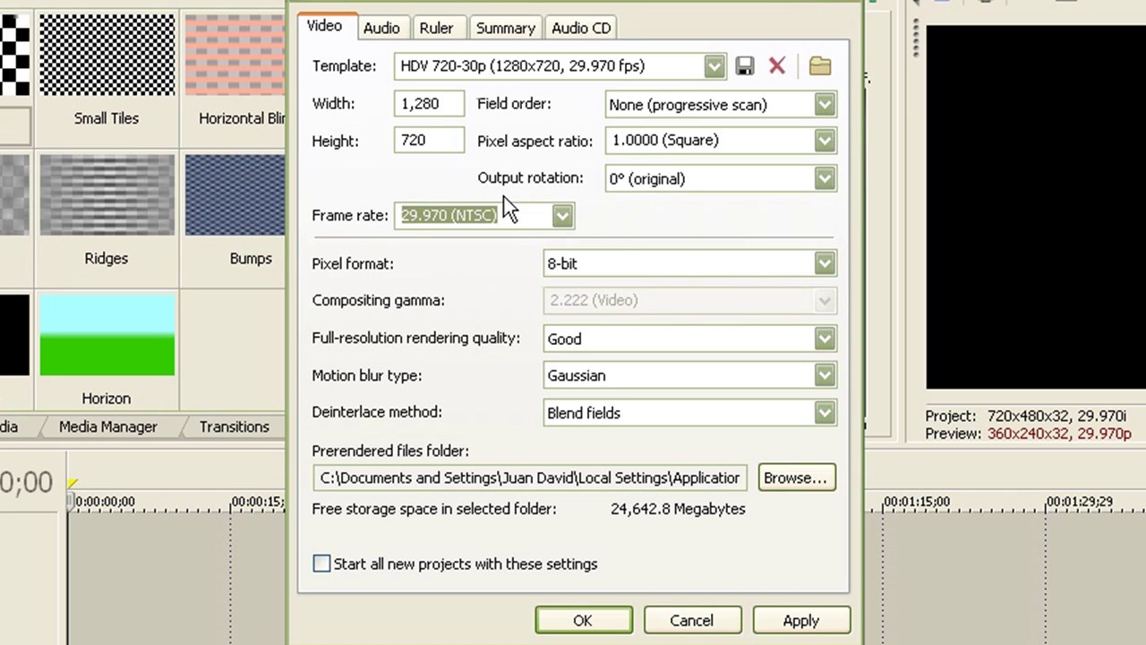
Set pixel format to 32-bit floating point, 1.000 (Linear) gamma and Best rendering quality
{"action": "left_click", "coordinate": [819, 263]}
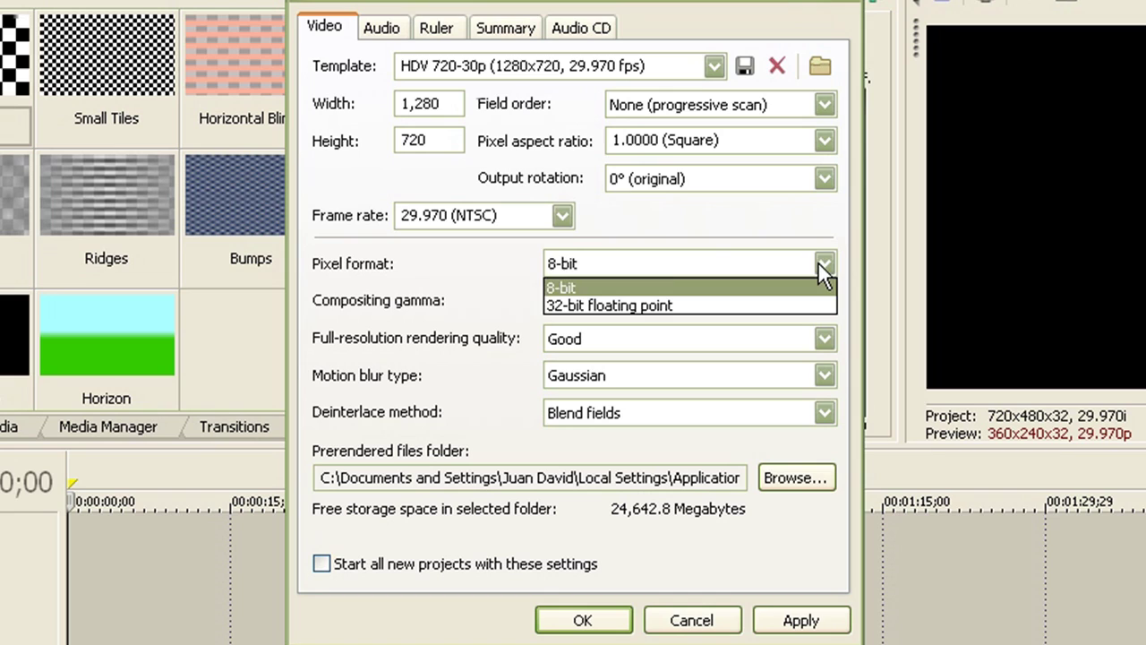
{"action": "left_click", "coordinate": [819, 263]}
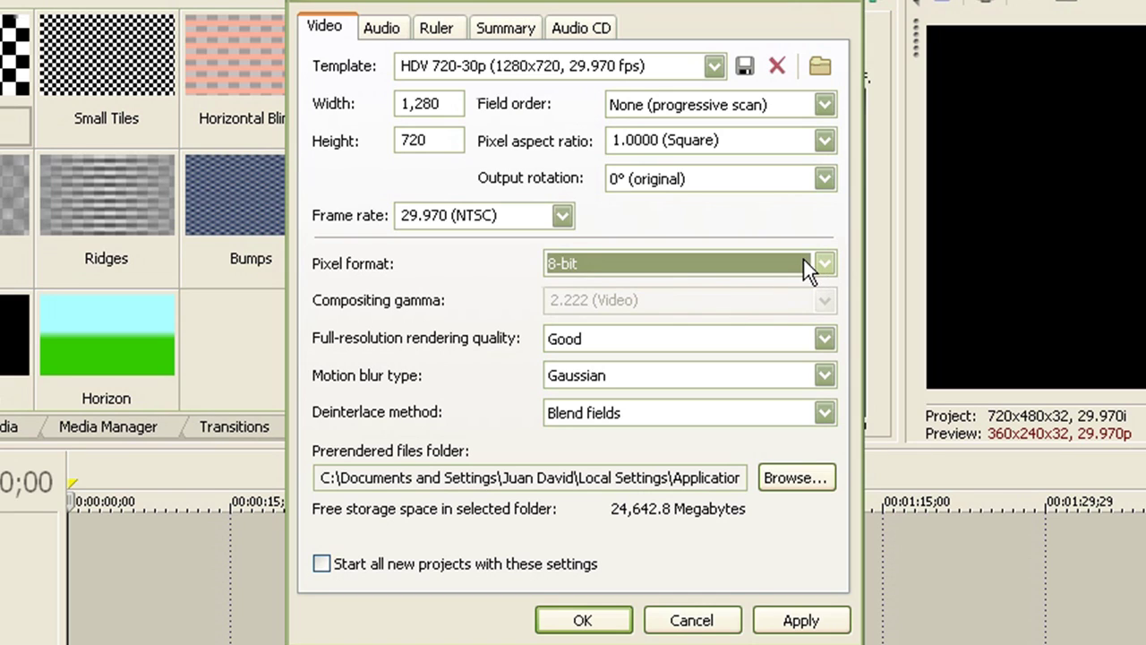
{"action": "left_click", "coordinate": [804, 259]}
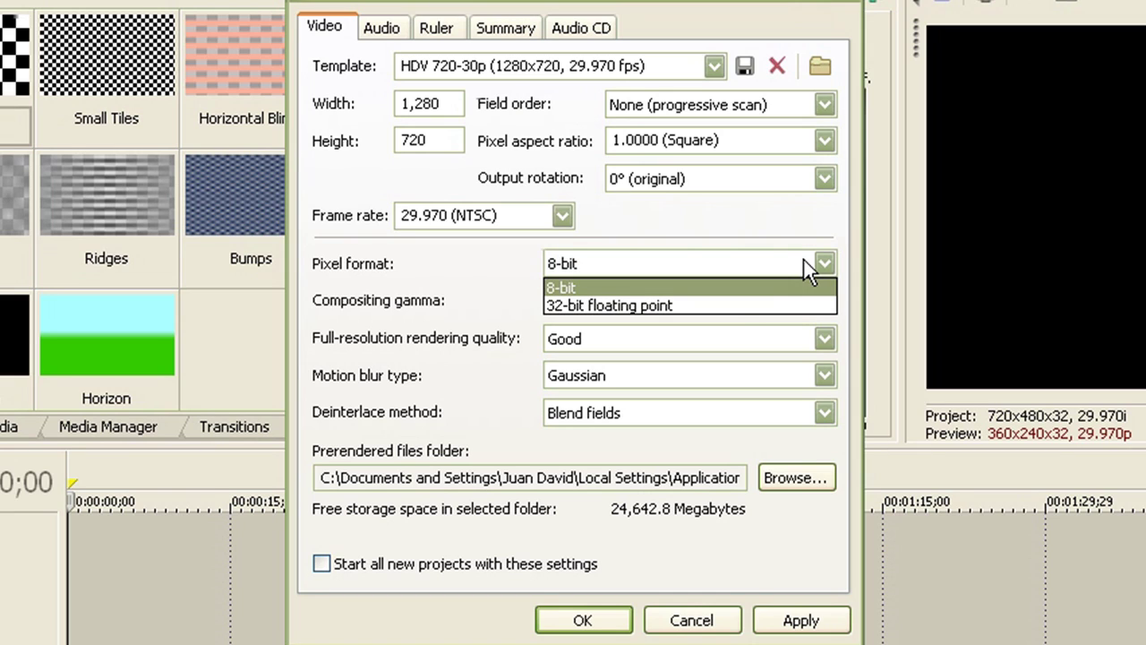
{"action": "left_click", "coordinate": [746, 305]}
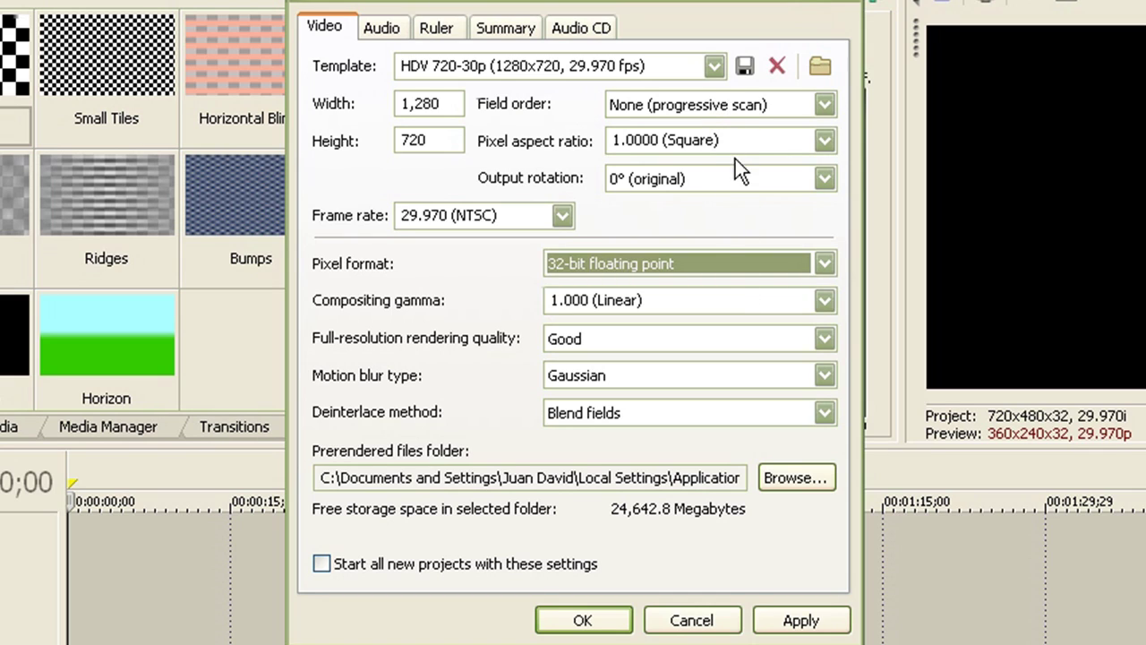
{"action": "left_click", "coordinate": [823, 300]}
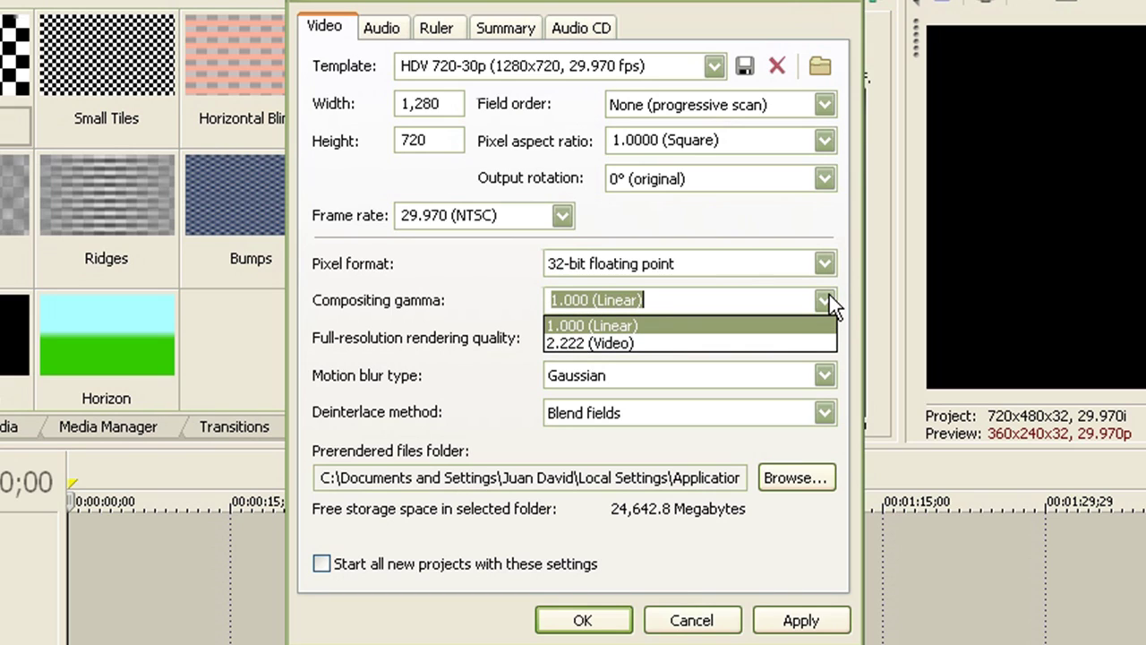
{"action": "left_click", "coordinate": [698, 325]}
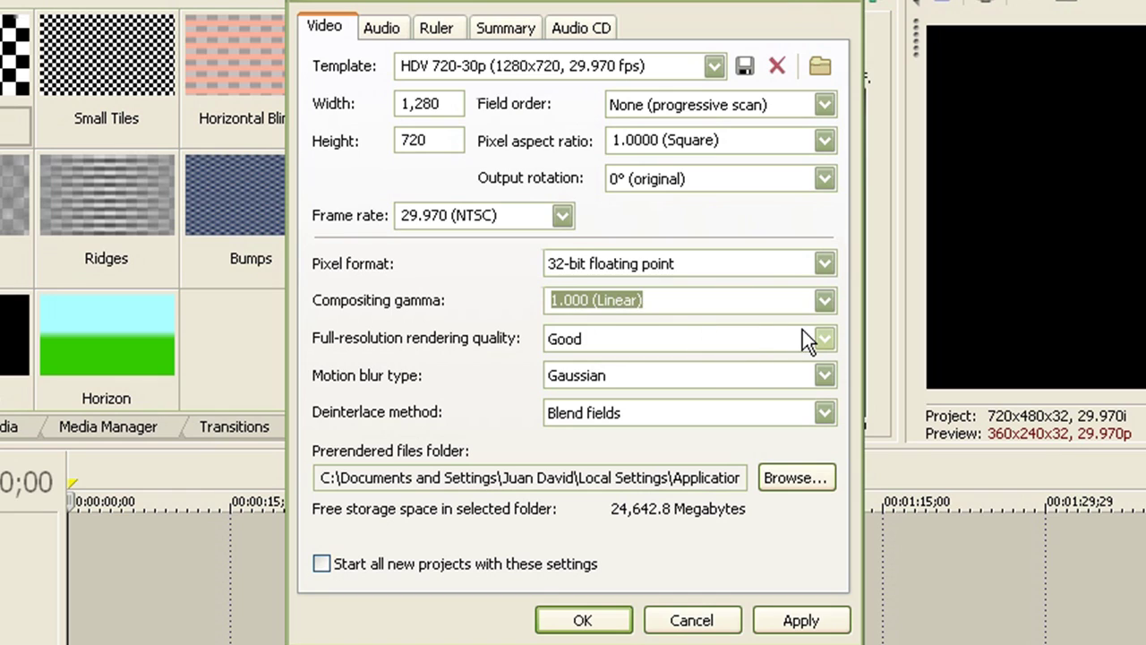
{"action": "left_click", "coordinate": [665, 339]}
{"action": "left_click", "coordinate": [637, 415]}
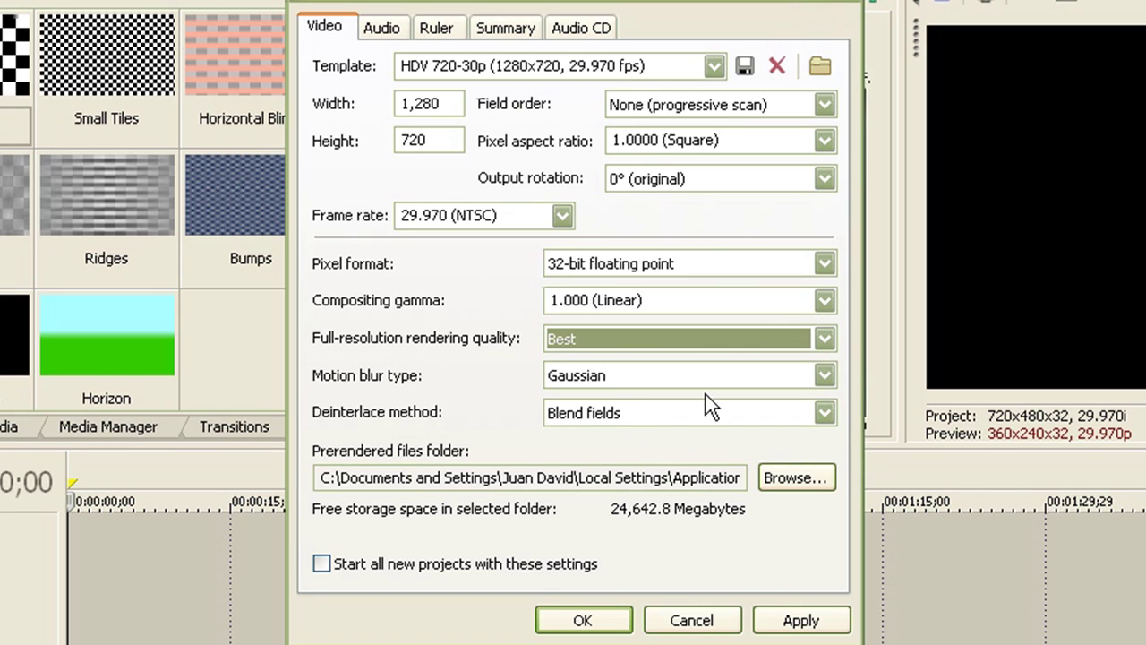
Use Gaussian (asymmetric) motion blur, no deinterlacing, and reselect the YouTube HD Format template
{"action": "left_click", "coordinate": [821, 377]}
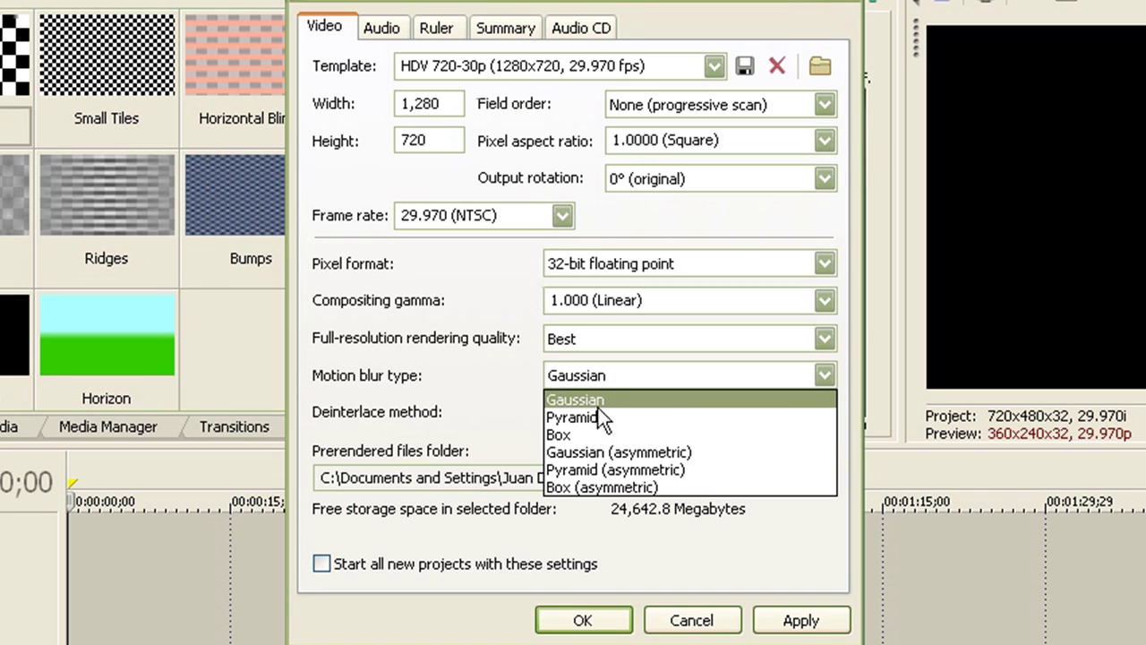
{"action": "left_click", "coordinate": [727, 453]}
{"action": "left_click", "coordinate": [794, 412]}
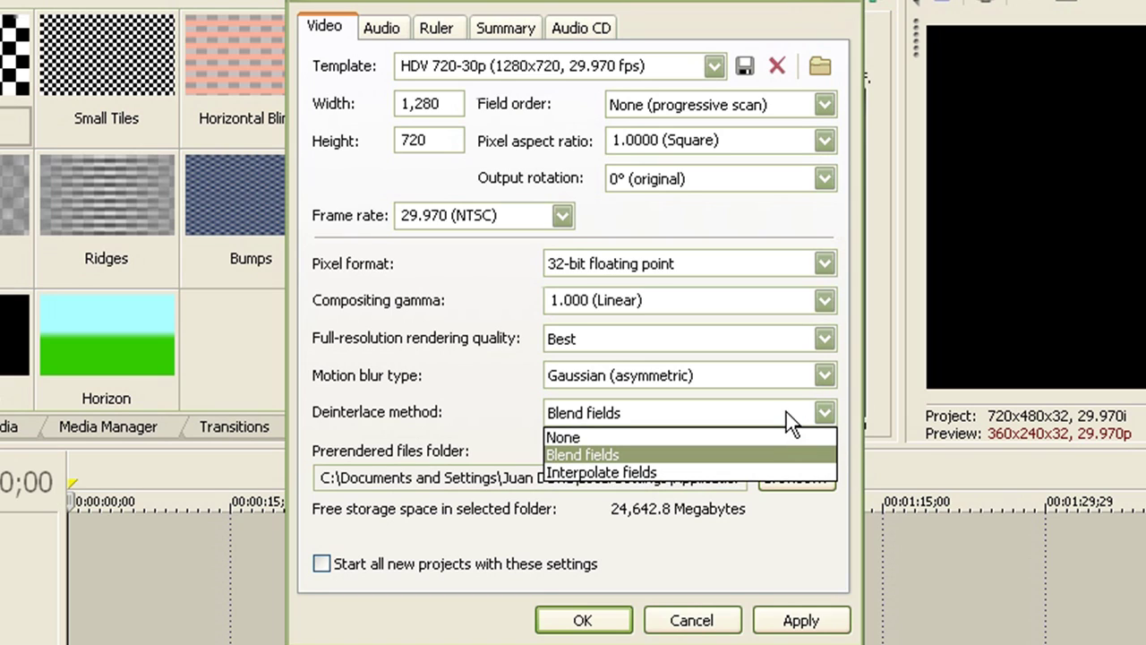
{"action": "left_click", "coordinate": [682, 445]}
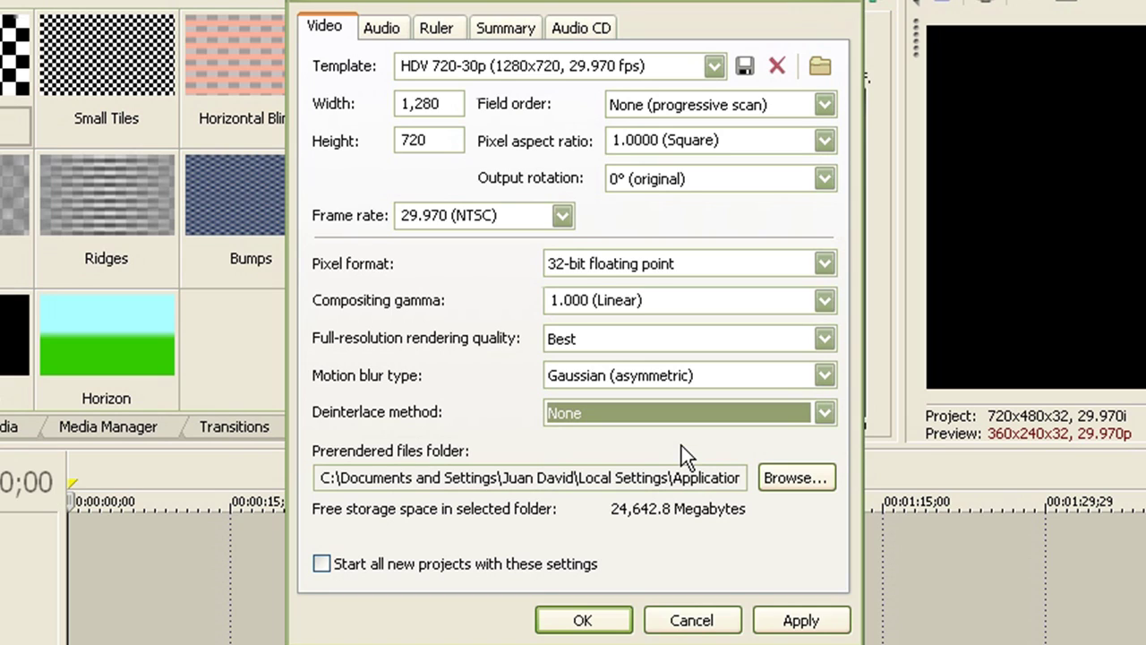
{"action": "left_click", "coordinate": [712, 66]}
{"action": "left_click", "coordinate": [660, 529]}
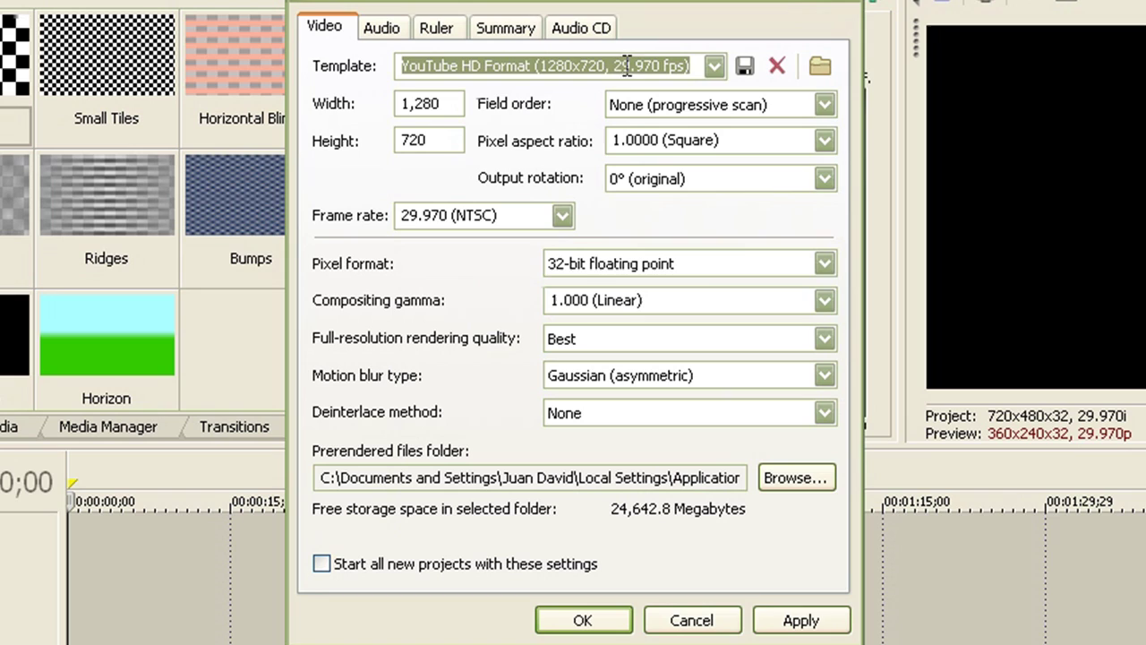
Save the settings as template 'YouTube HD Format', default for new projects, and apply them
{"action": "left_click_drag", "start_coordinate": [532, 57], "coordinate": [326, 52]}
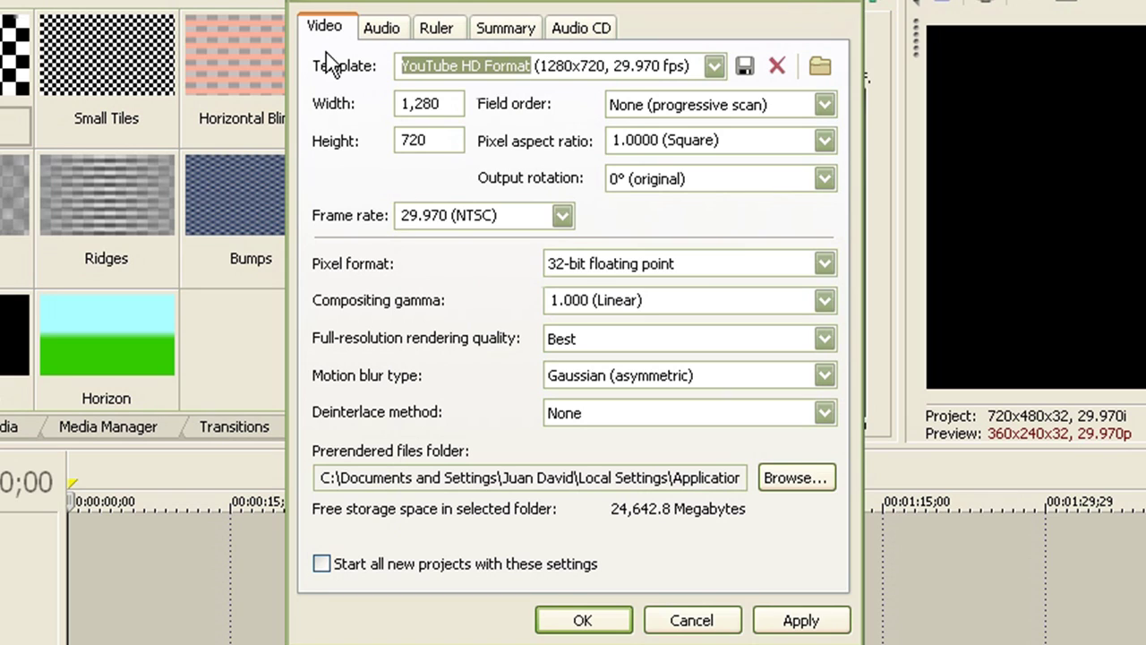
{"action": "key", "text": "Delete"}
{"action": "key", "text": "Delete"}
{"action": "key", "text": "Delete"}
{"action": "key", "text": "Delete"}
{"action": "key", "text": "Delete"}
{"action": "key", "text": "Delete"}
{"action": "key", "text": "Delete"}
{"action": "key", "text": "Delete"}
{"action": "key", "text": "Delete"}
{"action": "key", "text": "Delete"}
{"action": "key", "text": "Delete"}
{"action": "key", "text": "Delete"}
{"action": "key", "text": "Delete"}
{"action": "key", "text": "Delete"}
{"action": "key", "text": "Delete"}
{"action": "key", "text": "Delete"}
{"action": "key", "text": "Delete"}
{"action": "key", "text": "Delete"}
{"action": "key", "text": "Delete"}
{"action": "key", "text": "Delete"}
{"action": "key", "text": "Delete"}
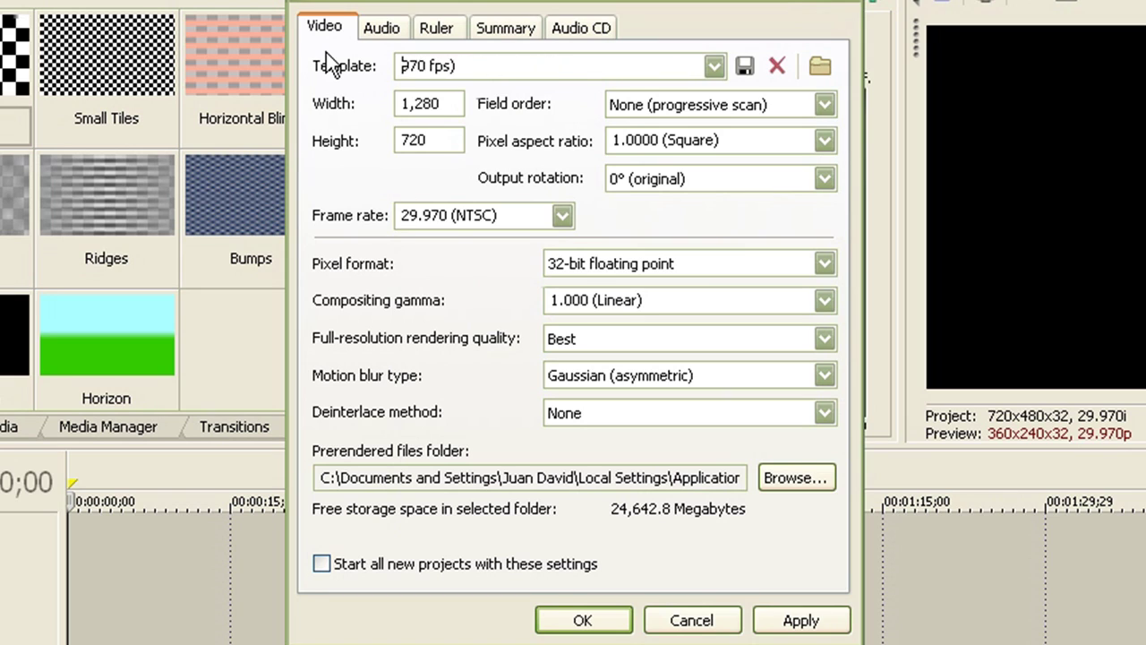
{"action": "type", "text": "YouTube HD"}
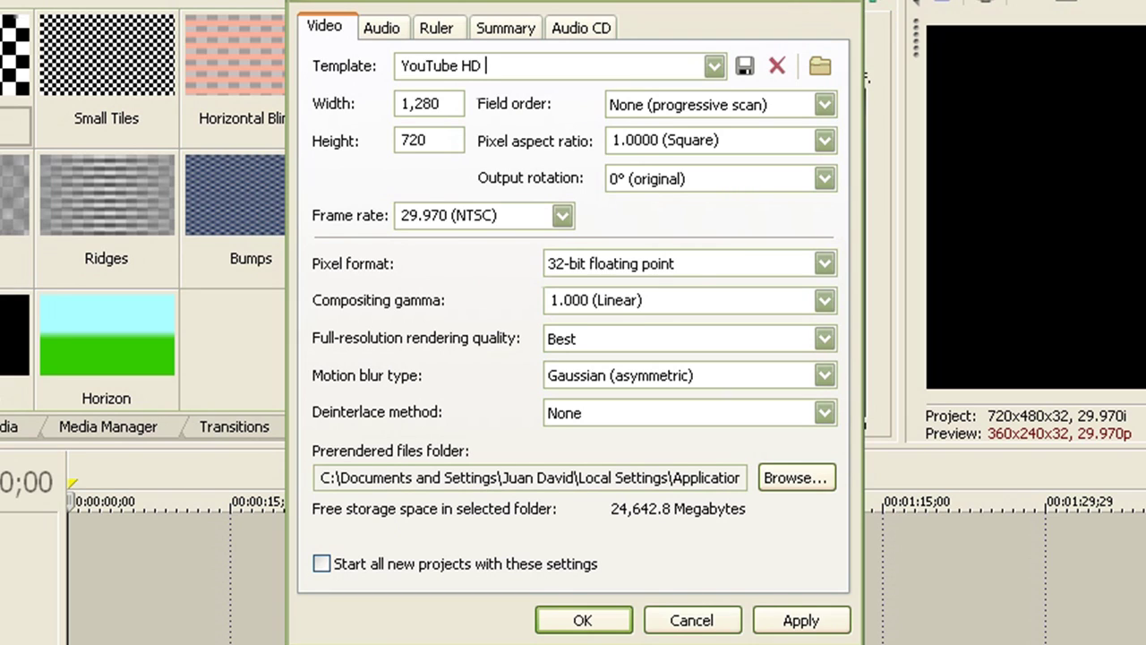
{"action": "type", "text": " Format"}
{"action": "left_click", "coordinate": [322, 563]}
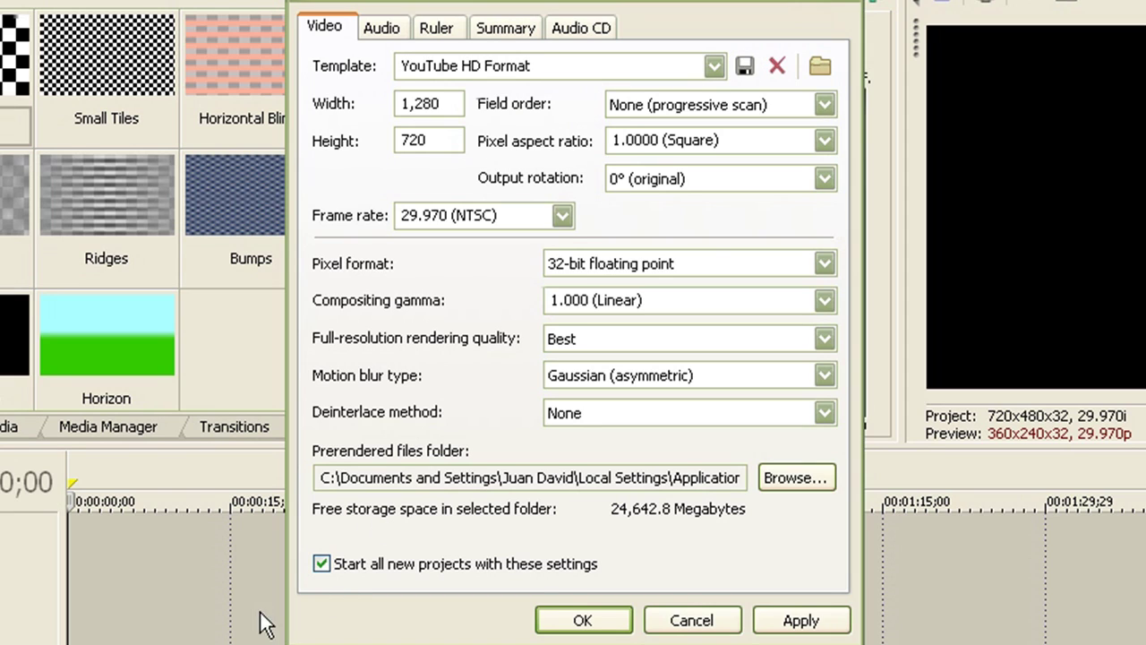
{"action": "left_click", "coordinate": [743, 65]}
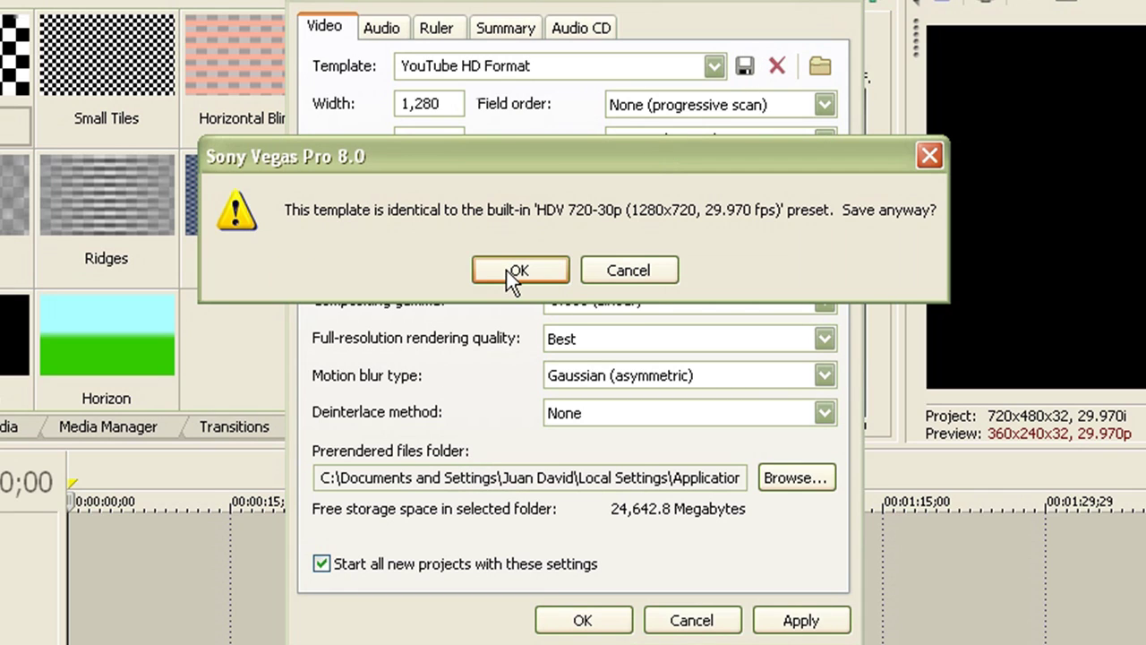
{"action": "left_click", "coordinate": [593, 268]}
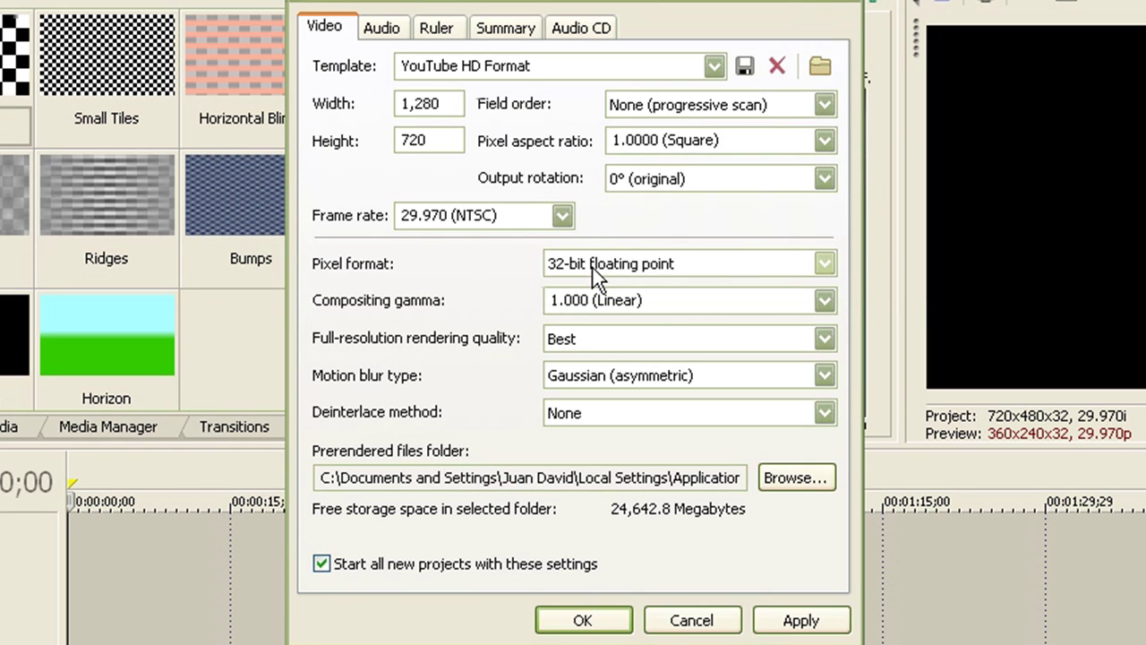
{"action": "left_click", "coordinate": [574, 620]}
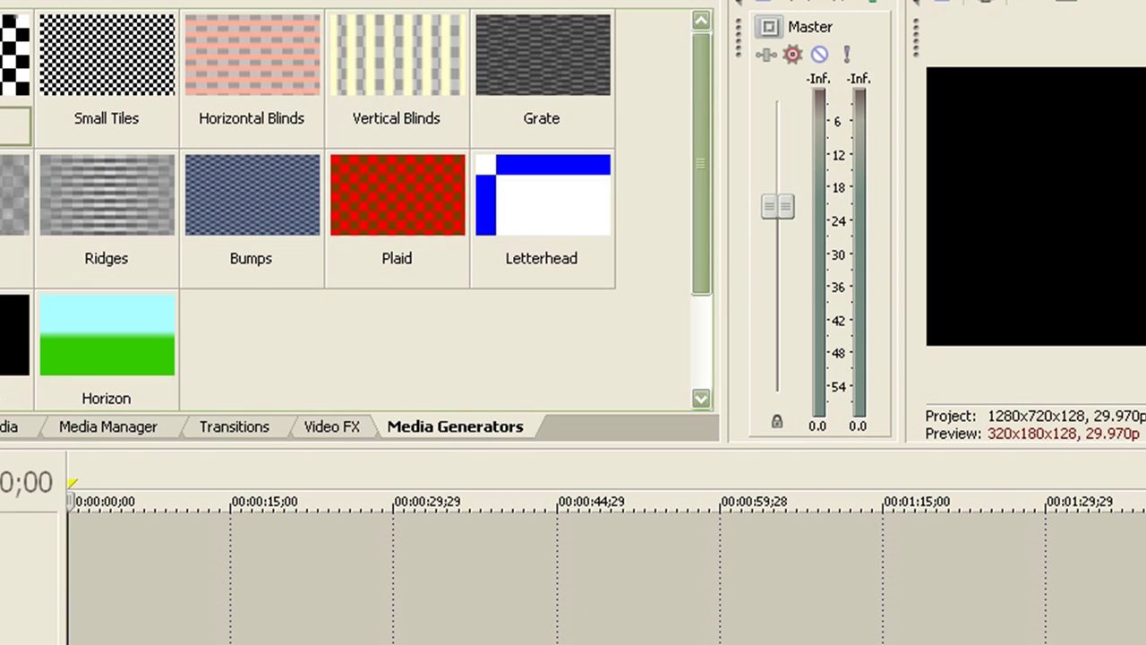
Place a Checkerboard generator at the timeline start and set its pan/crop to 16:9 Widescreen TV
{"action": "left_click_drag", "start_coordinate": [13, 188], "coordinate": [65, 555]}
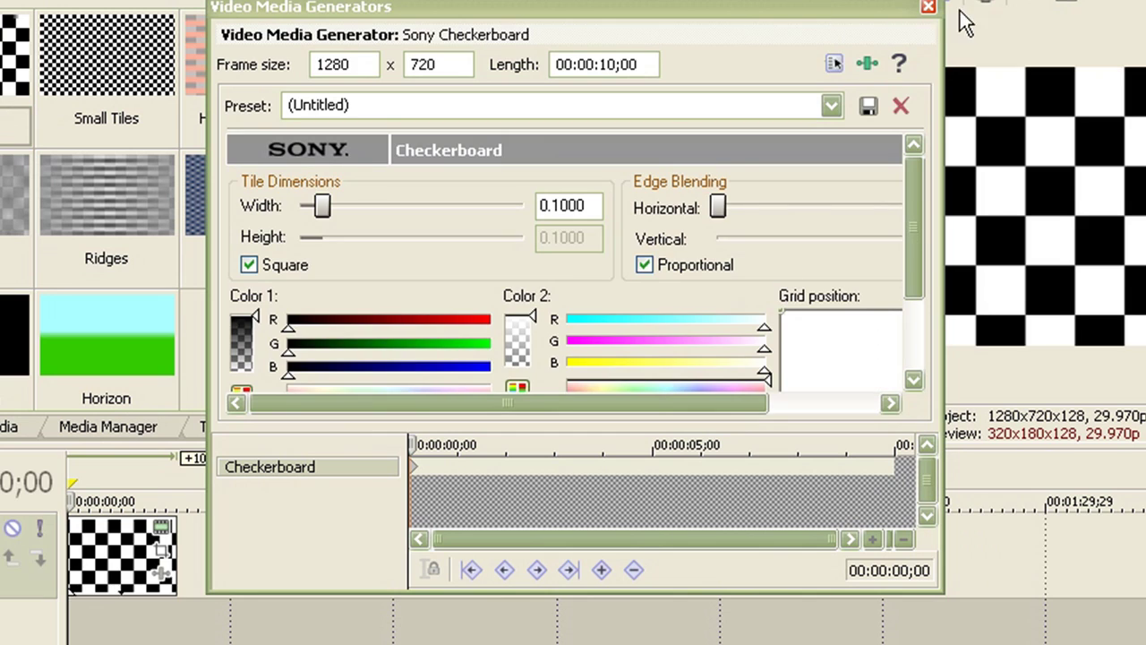
{"action": "left_click", "coordinate": [928, 9]}
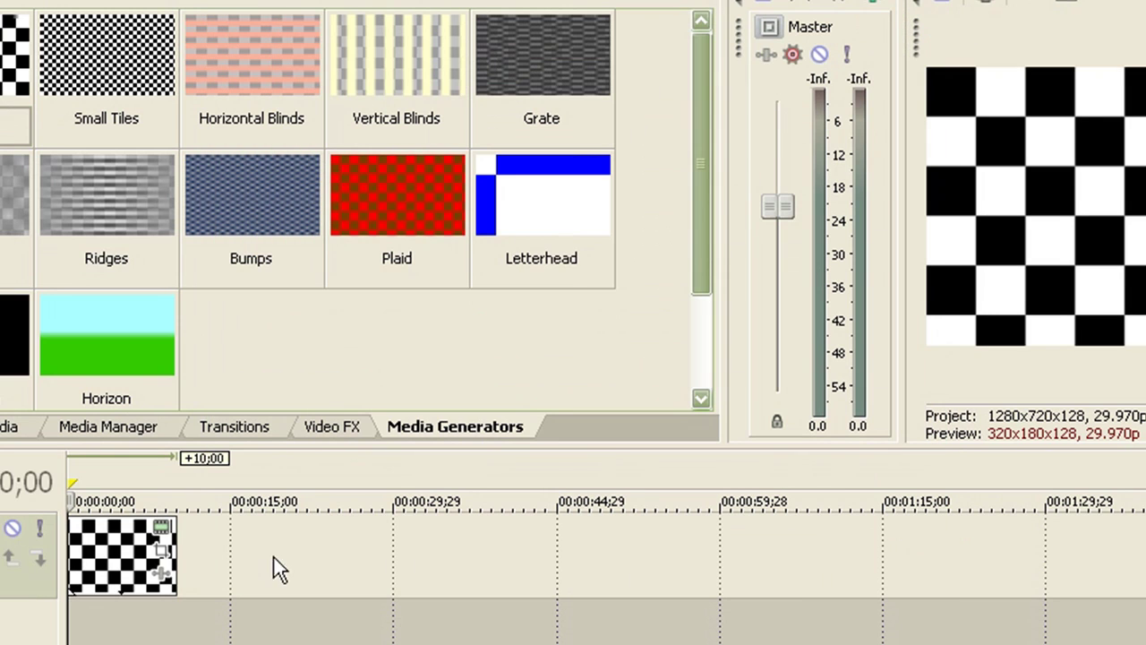
{"action": "left_click", "coordinate": [166, 548]}
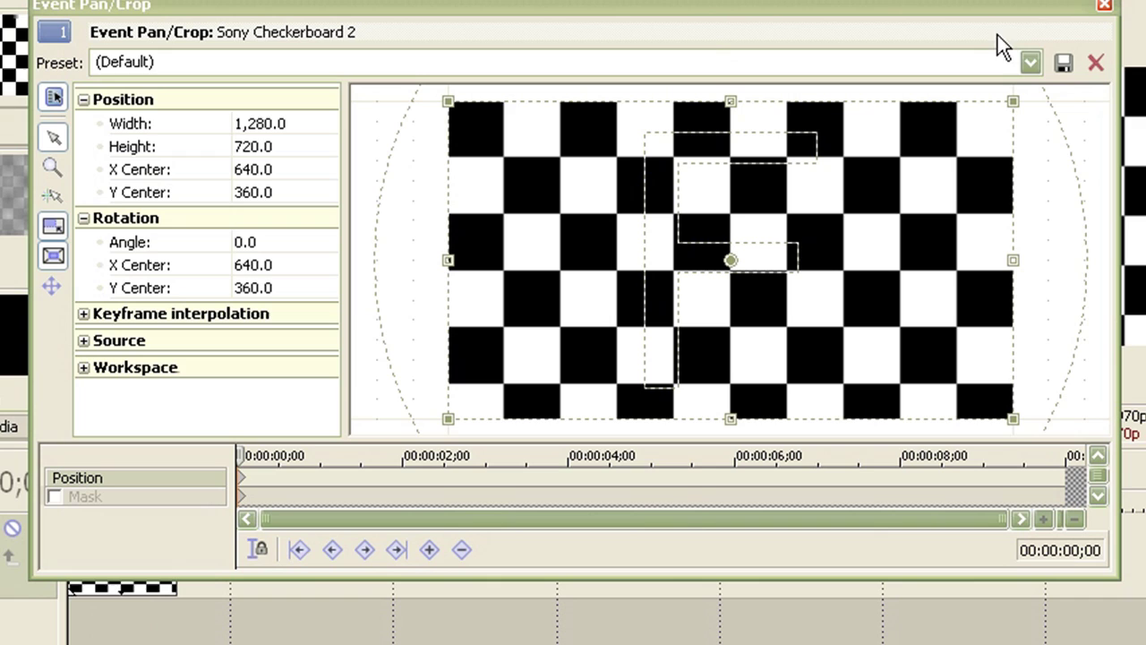
{"action": "left_click", "coordinate": [1023, 57]}
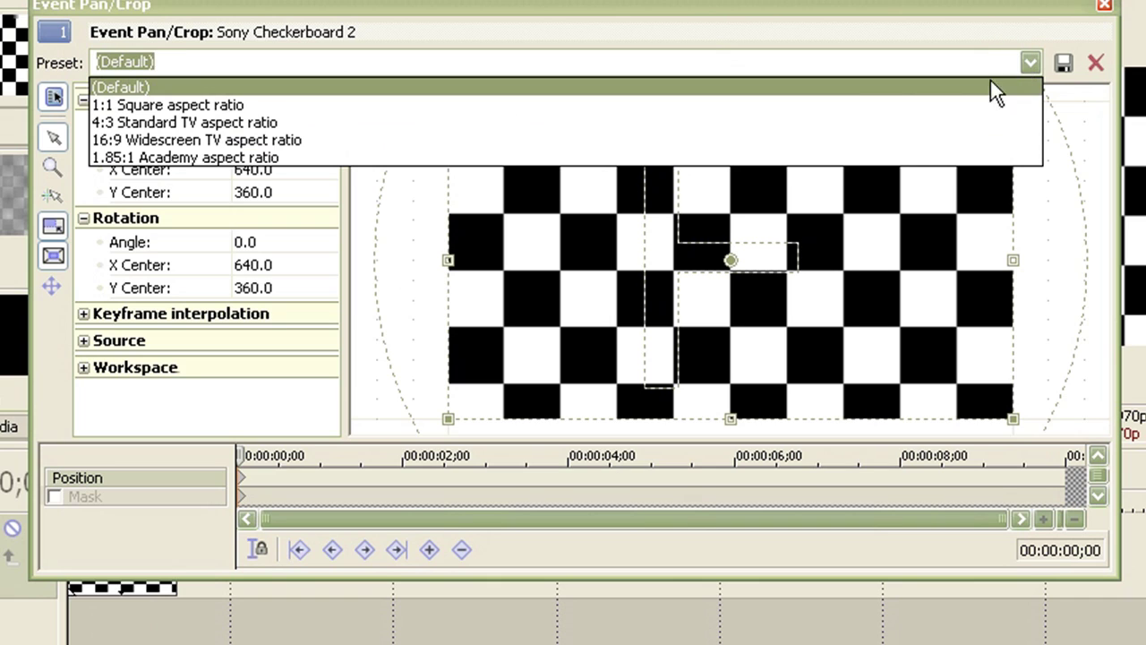
{"action": "left_click", "coordinate": [903, 136]}
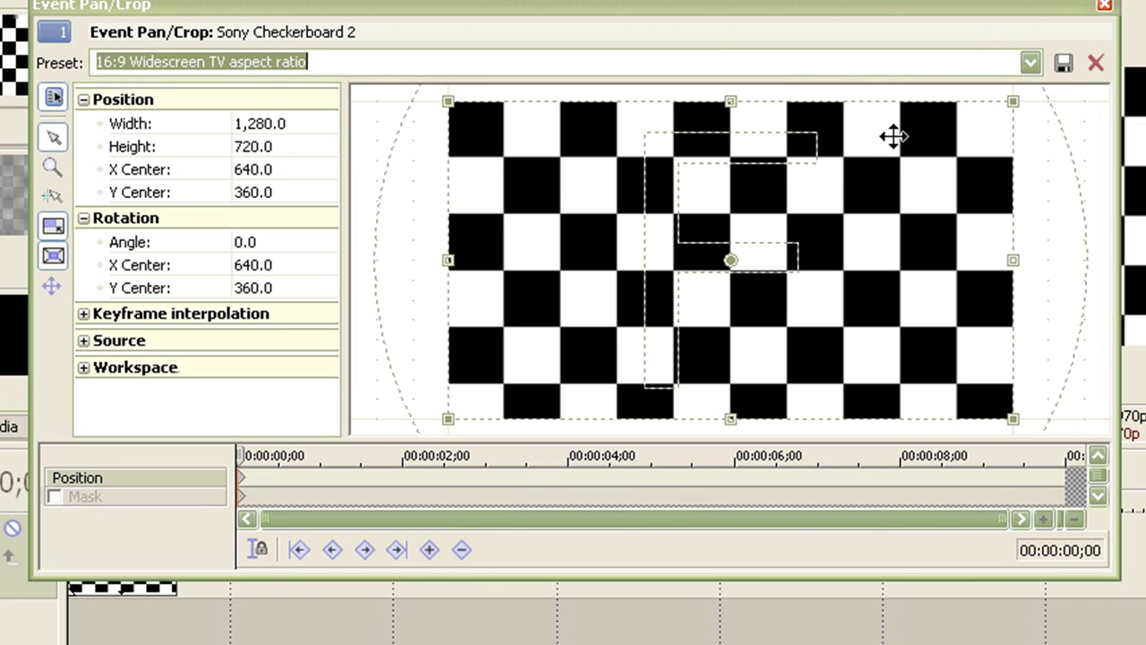
{"action": "left_click", "coordinate": [1107, 5]}
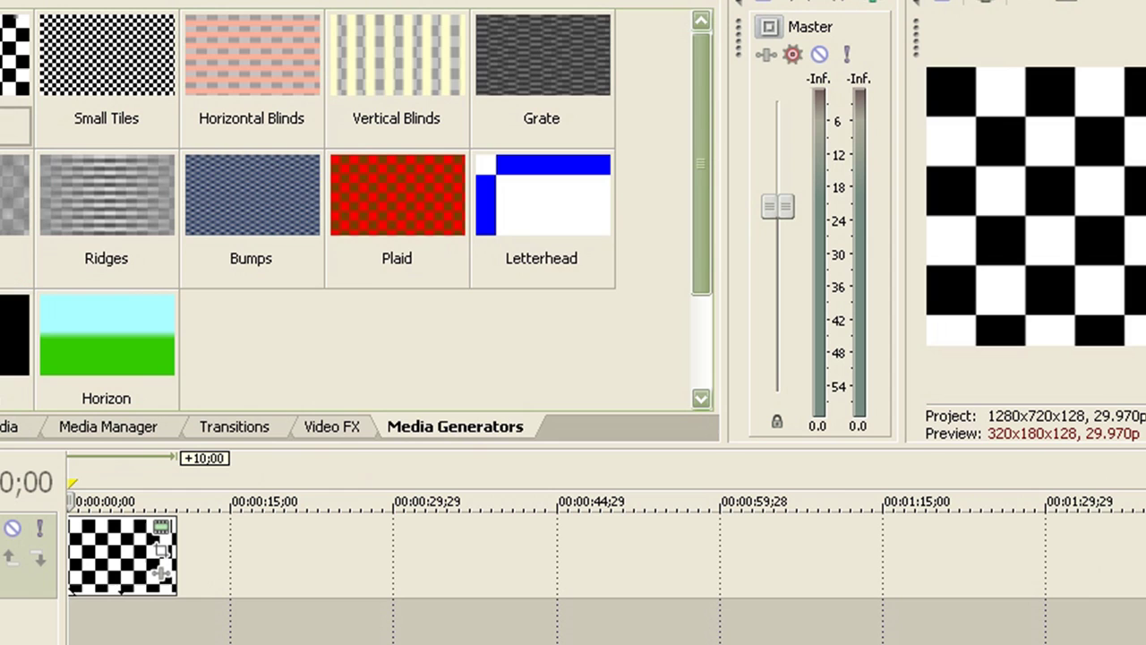
Choose Render As from the File menu
{"action": "key", "text": "alt+f"}
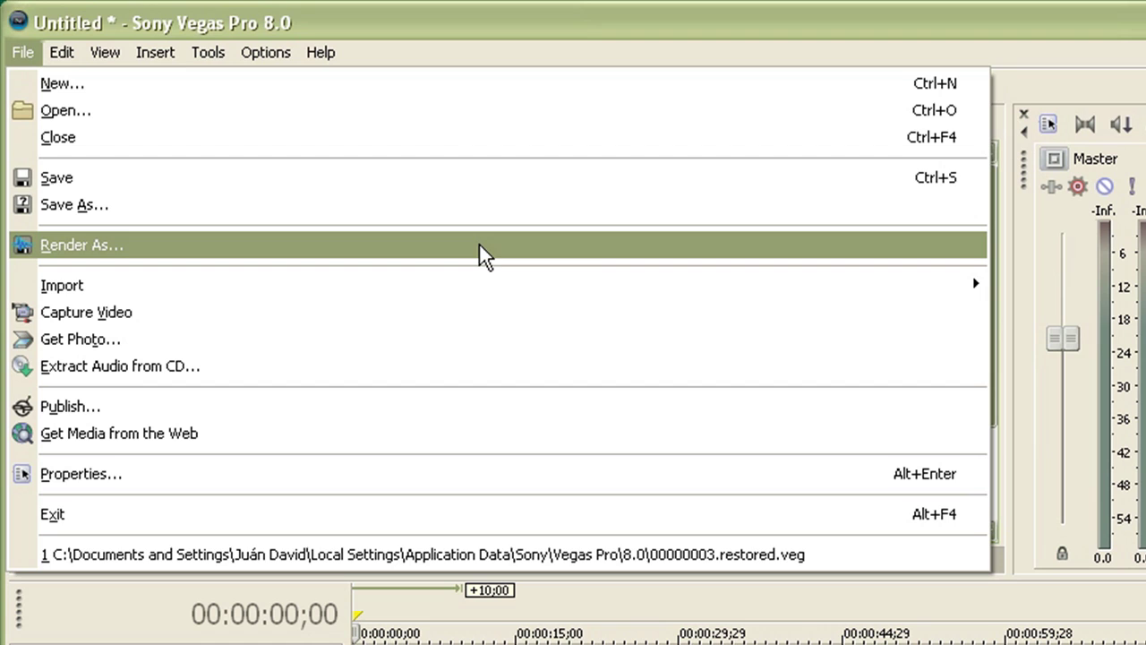
{"action": "left_click", "coordinate": [427, 244]}
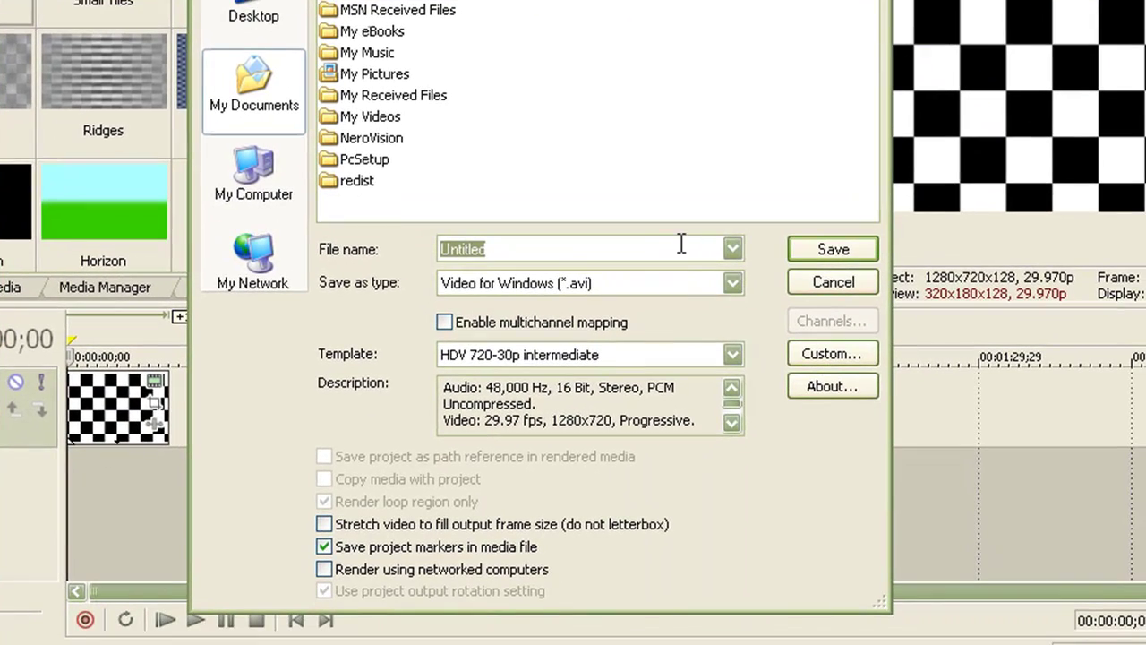
Name the output 'M-PEG4 Test' as MainConcept AVC/AAC (*.mp4) with the Default Template
{"action": "type", "text": "Y"}
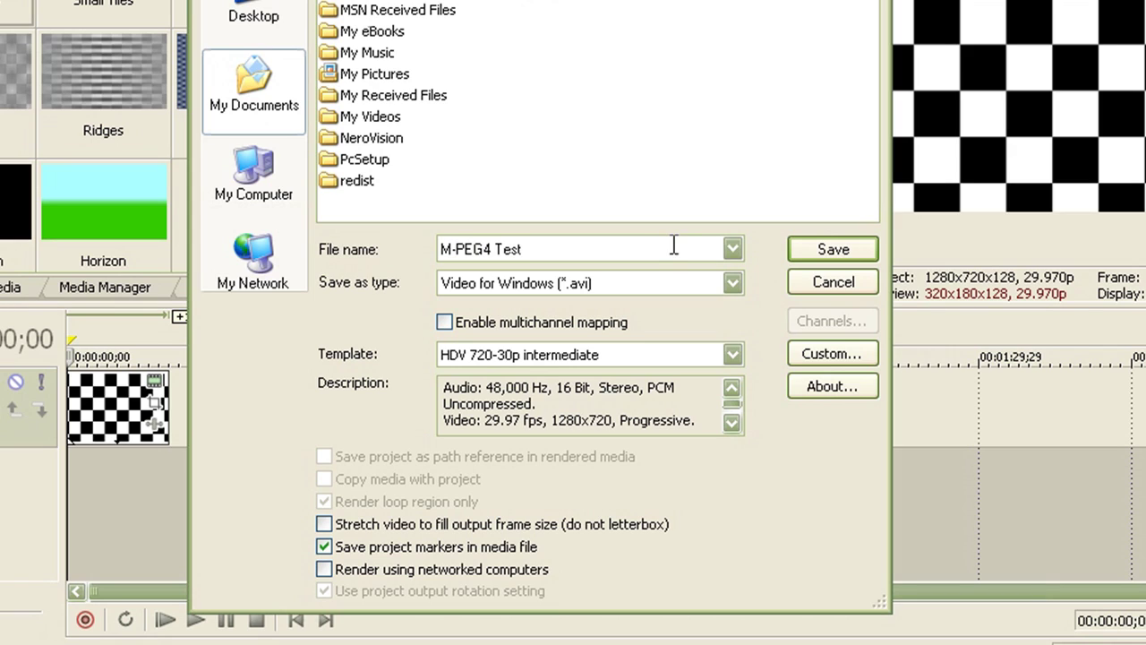
{"action": "left_click", "coordinate": [731, 285]}
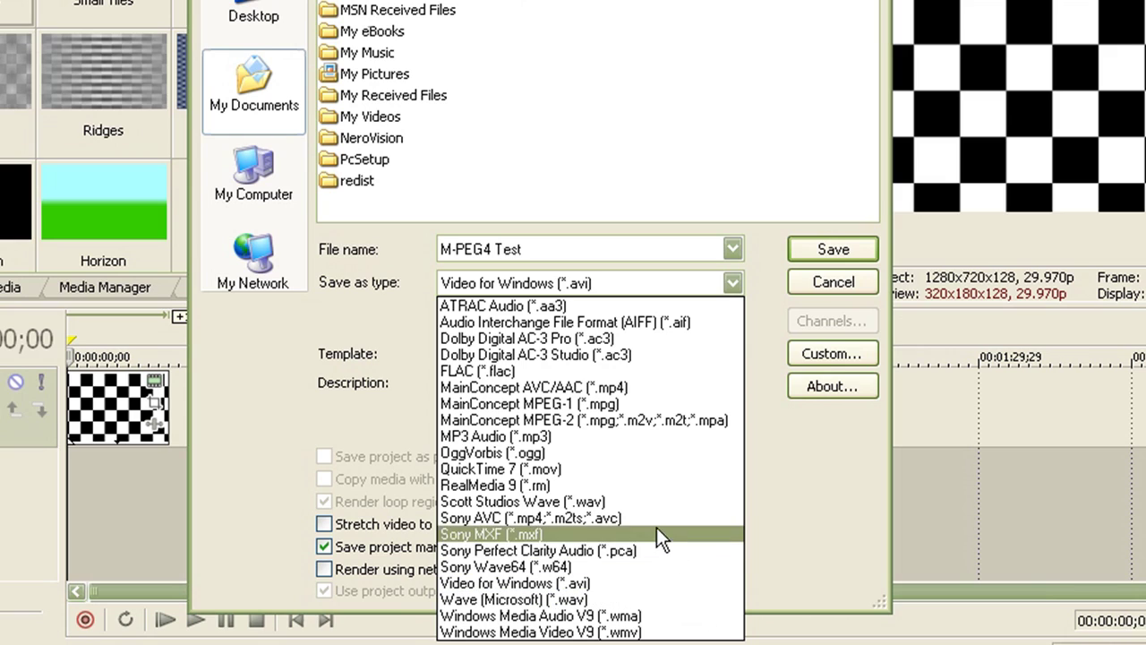
{"action": "left_click", "coordinate": [632, 390]}
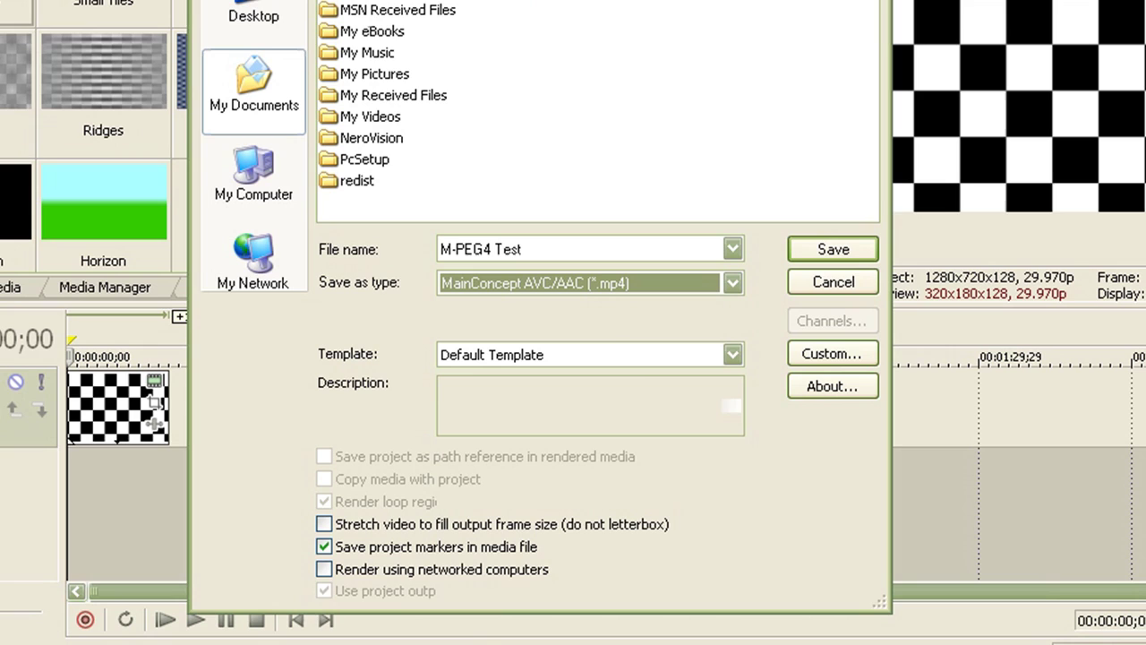
{"action": "left_click", "coordinate": [736, 356]}
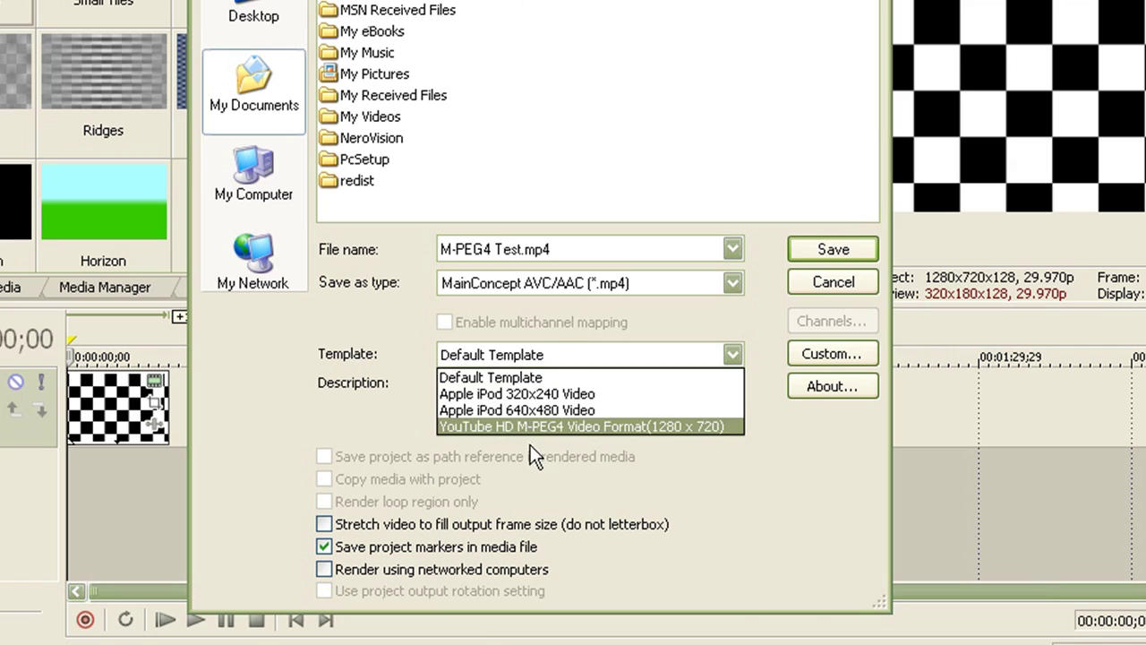
{"action": "left_click", "coordinate": [494, 377]}
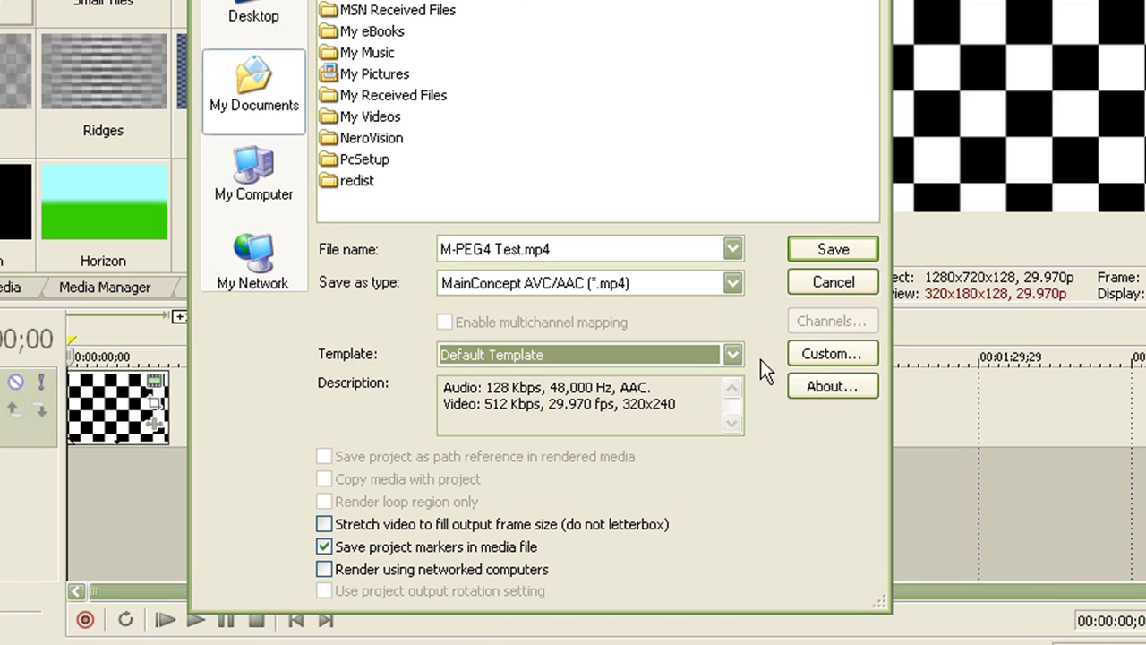
{"action": "left_click", "coordinate": [691, 275]}
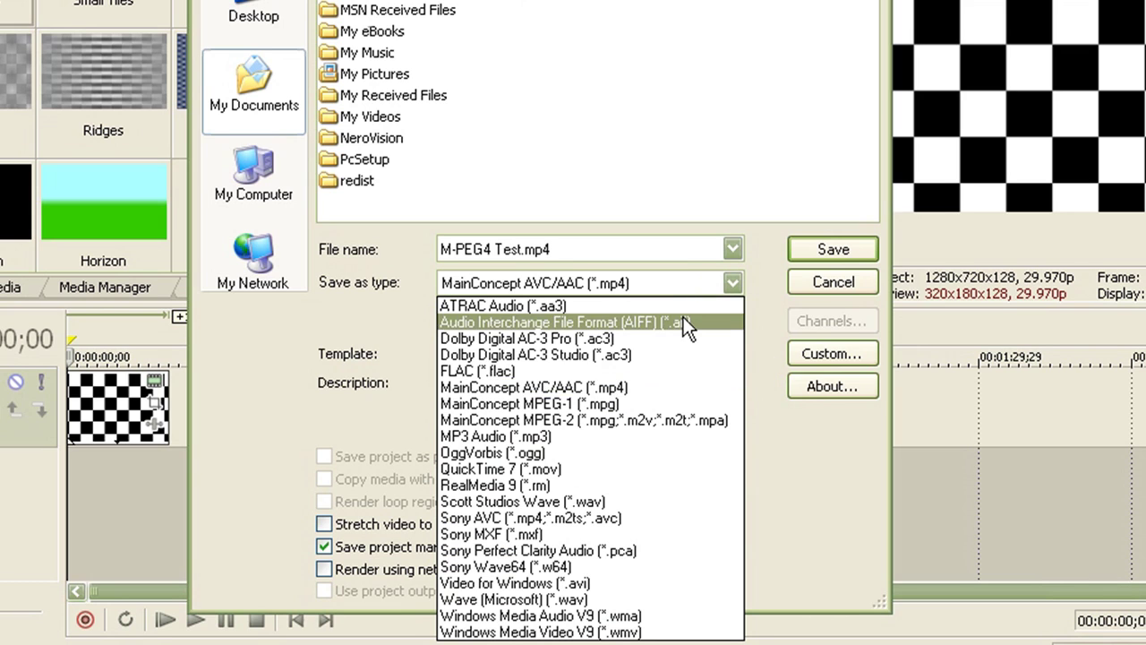
{"action": "left_click", "coordinate": [620, 390]}
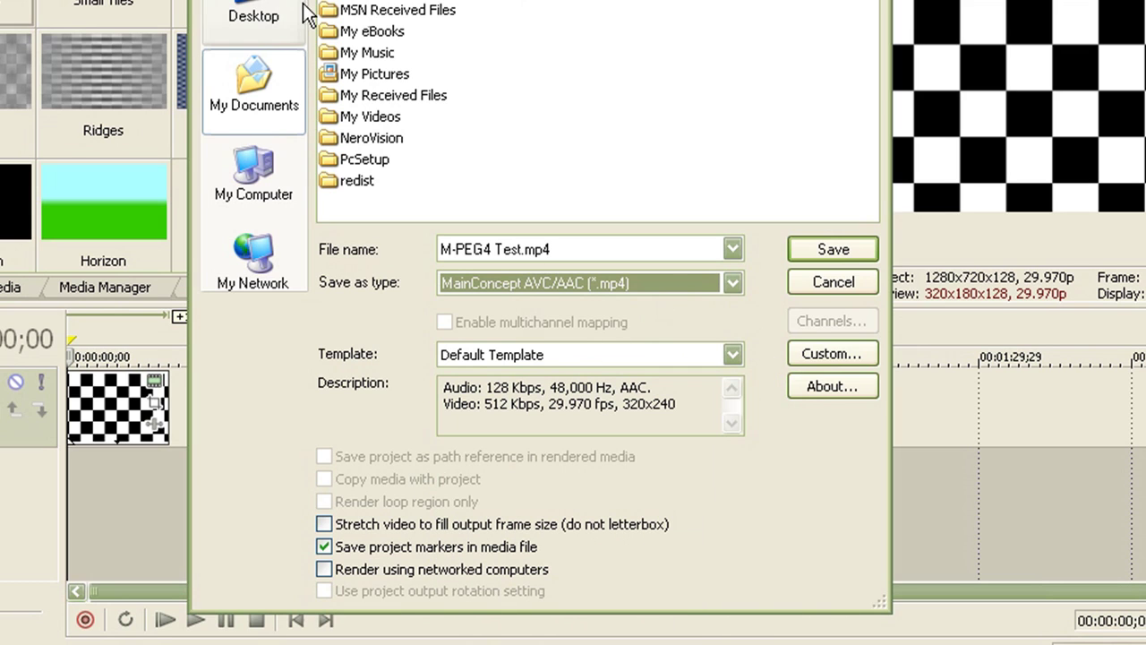
In the custom render settings, set a custom video frame size of 1280x720
{"action": "left_click", "coordinate": [849, 354]}
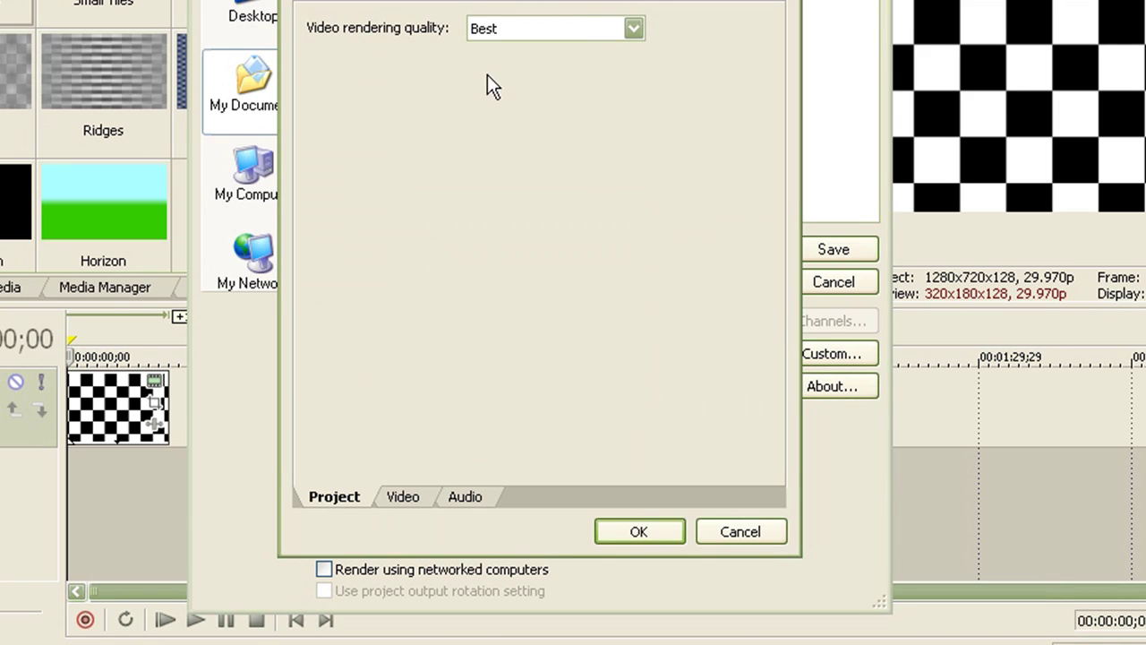
{"action": "left_click", "coordinate": [613, 31]}
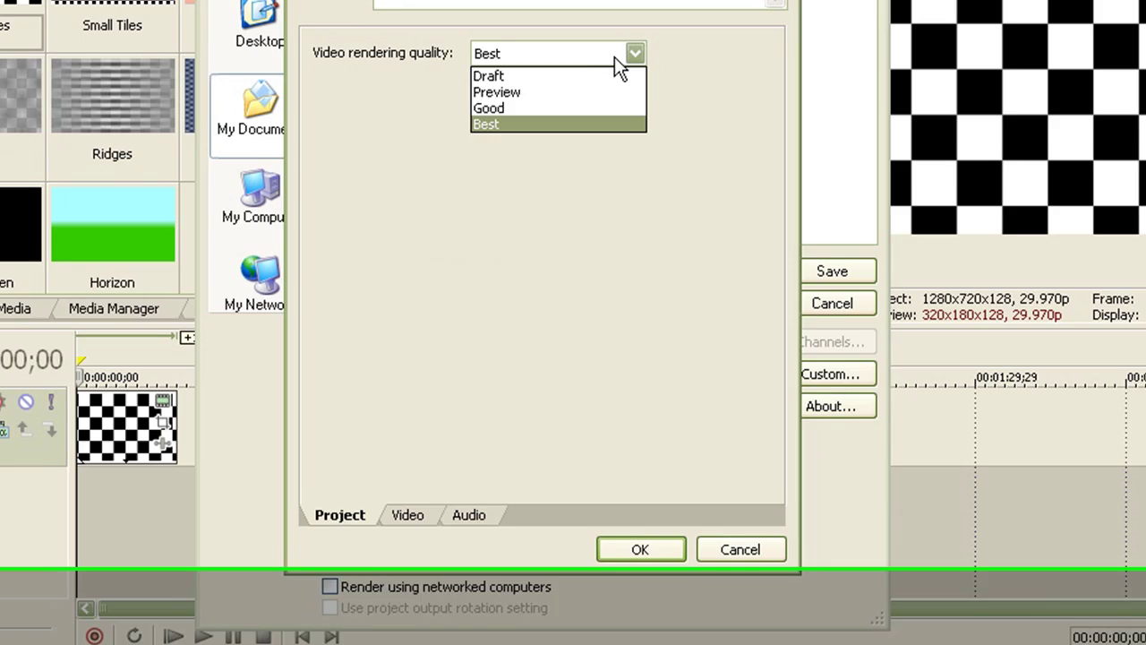
{"action": "left_click", "coordinate": [537, 97]}
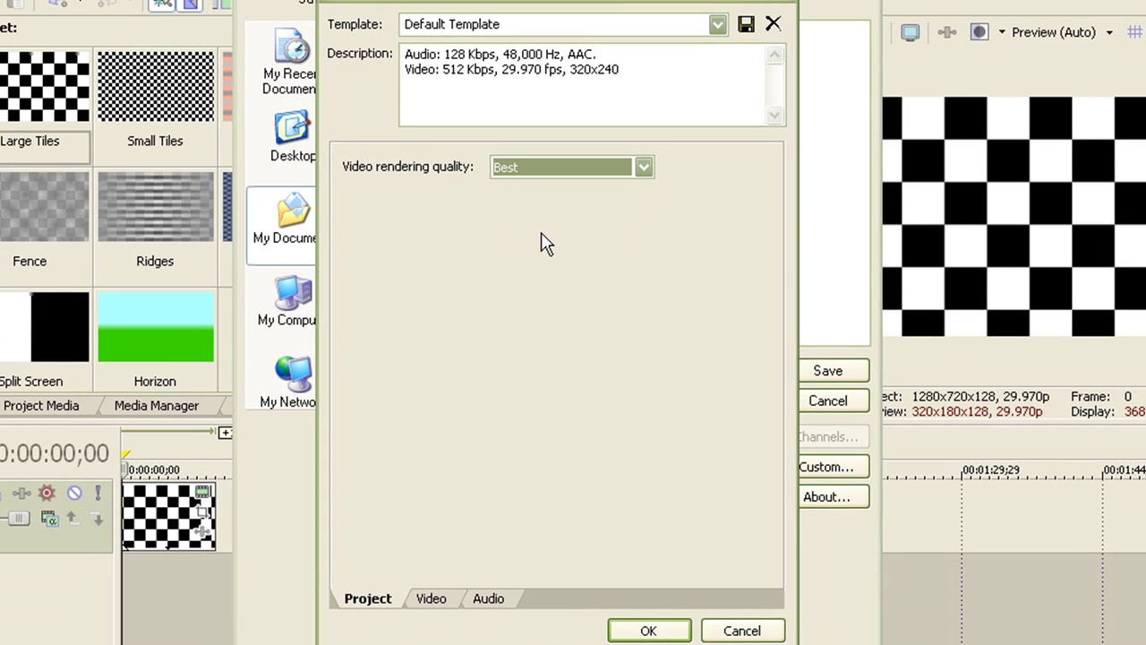
{"action": "left_click", "coordinate": [434, 602]}
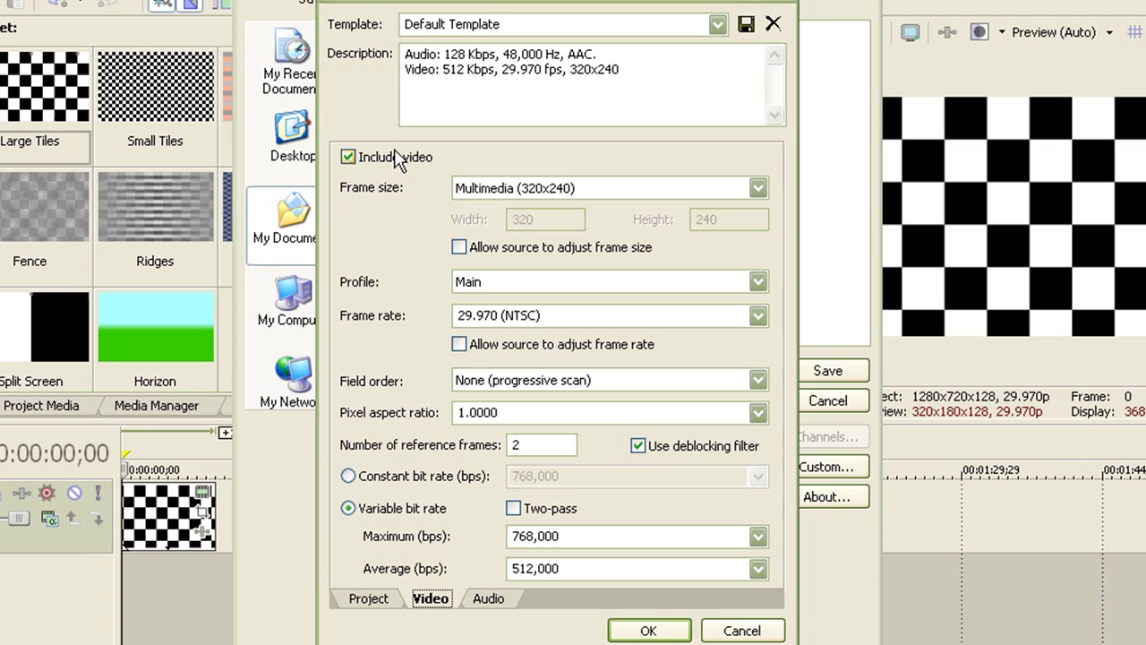
{"action": "left_click", "coordinate": [736, 190]}
{"action": "left_click", "coordinate": [690, 209]}
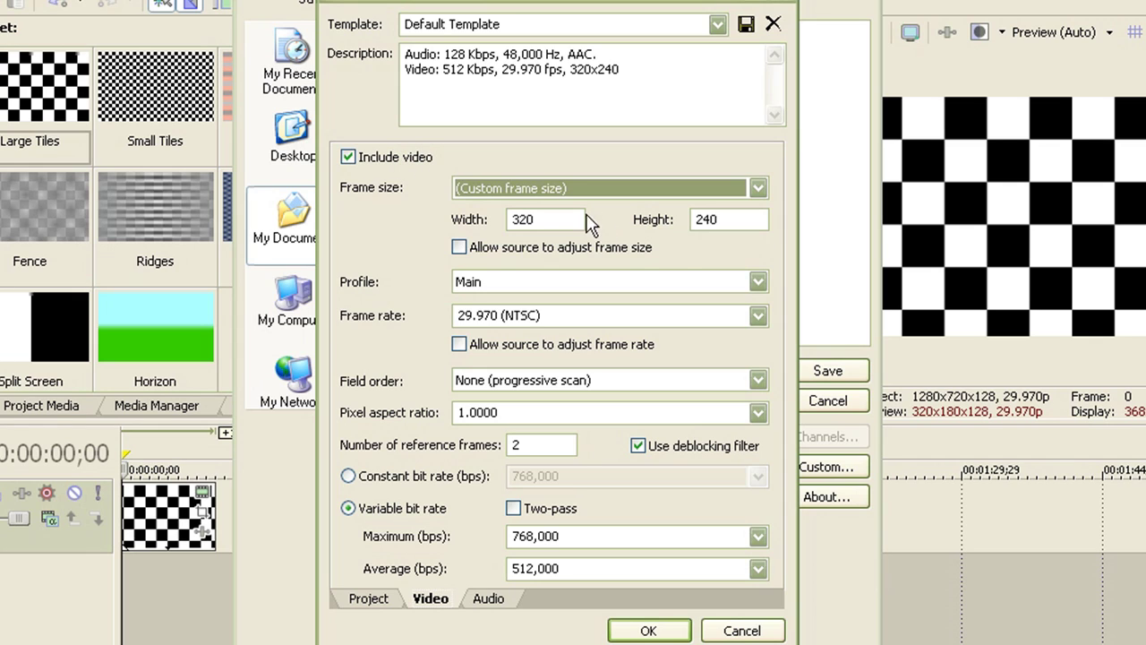
{"action": "key", "text": "Tab"}
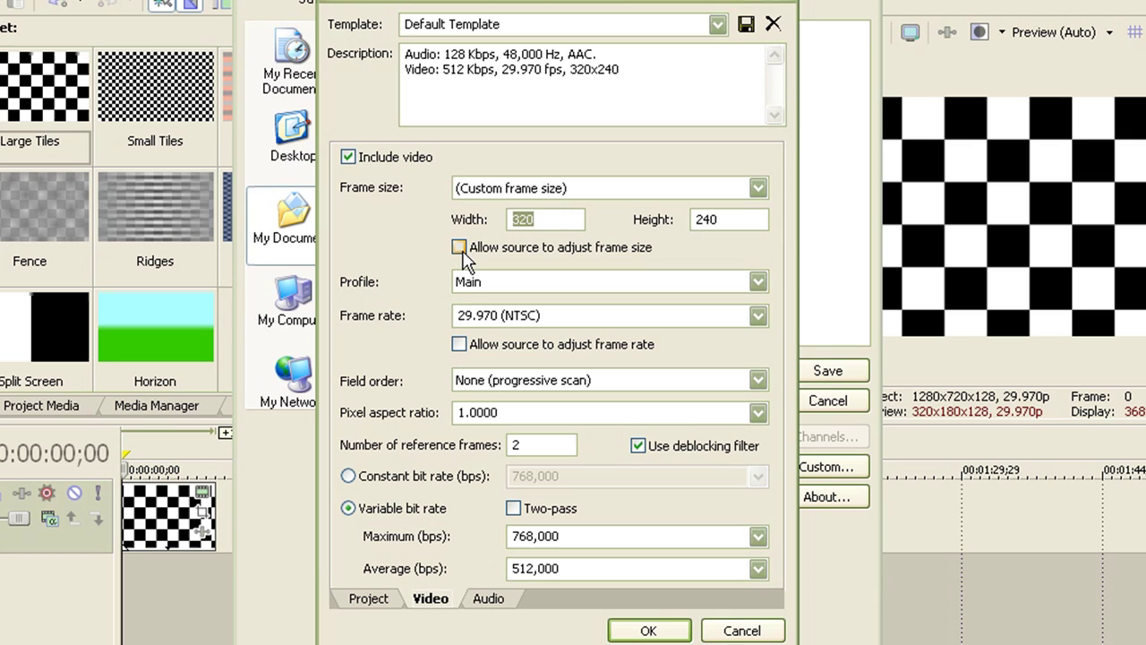
{"action": "type", "text": "128"}
{"action": "left_click_drag", "start_coordinate": [729, 221], "coordinate": [664, 229]}
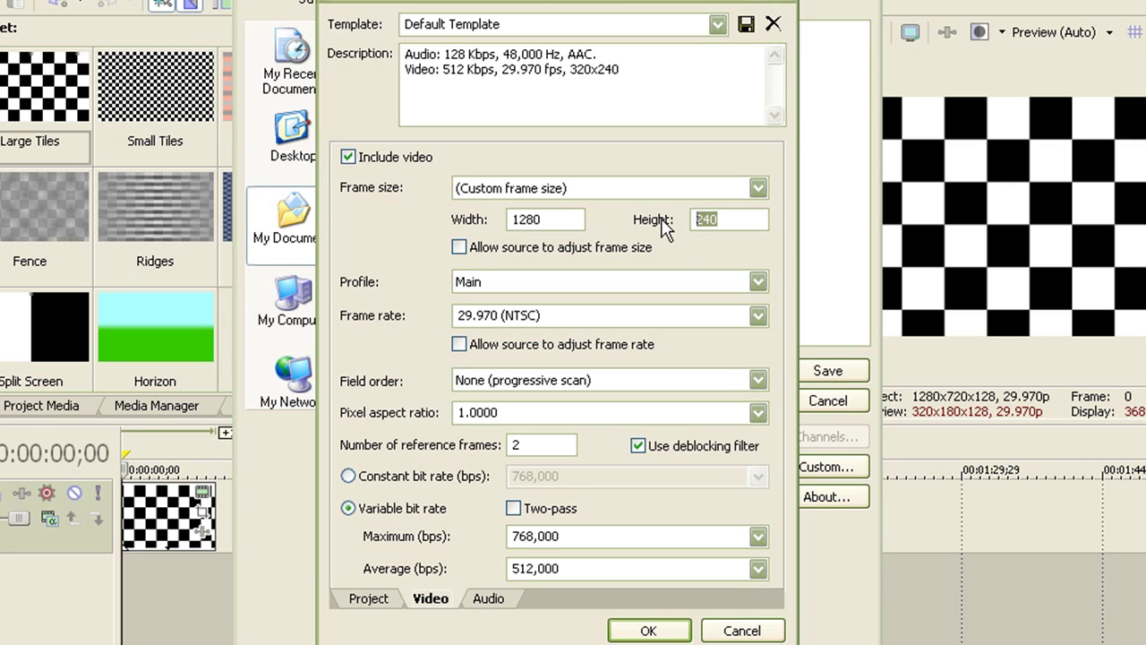
{"action": "type", "text": "7"}
Keep the Main profile and set the frame rate to 29.970 (NTSC)
{"action": "left_click", "coordinate": [726, 283]}
{"action": "left_click", "coordinate": [725, 283]}
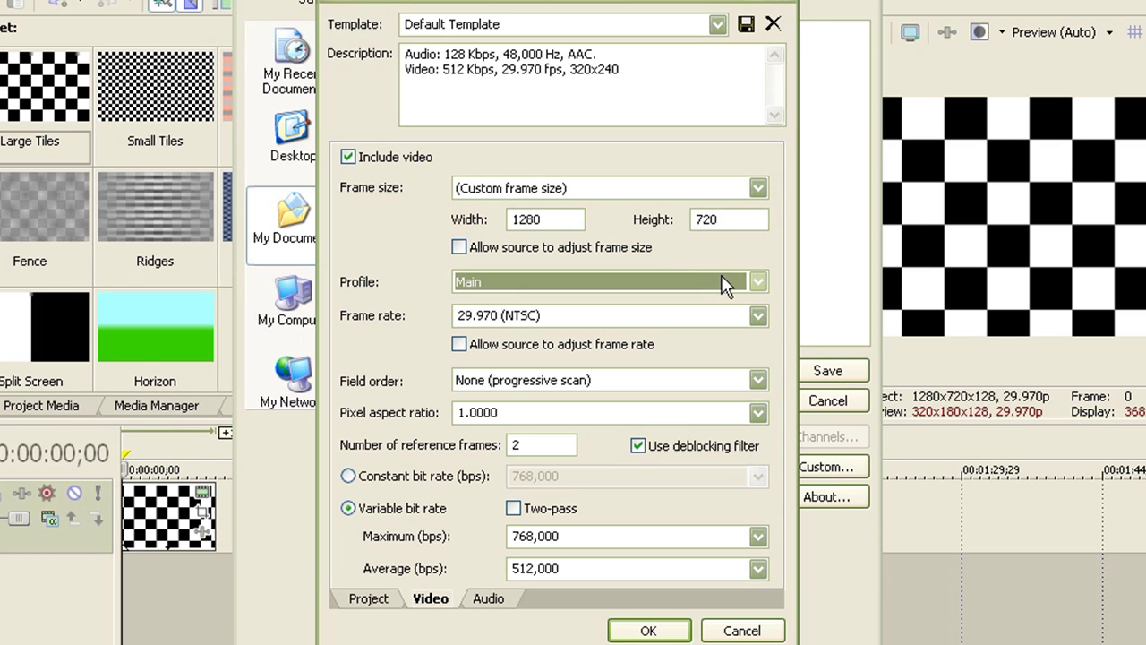
{"action": "left_click", "coordinate": [616, 285]}
{"action": "left_click", "coordinate": [639, 282]}
{"action": "left_click", "coordinate": [759, 316]}
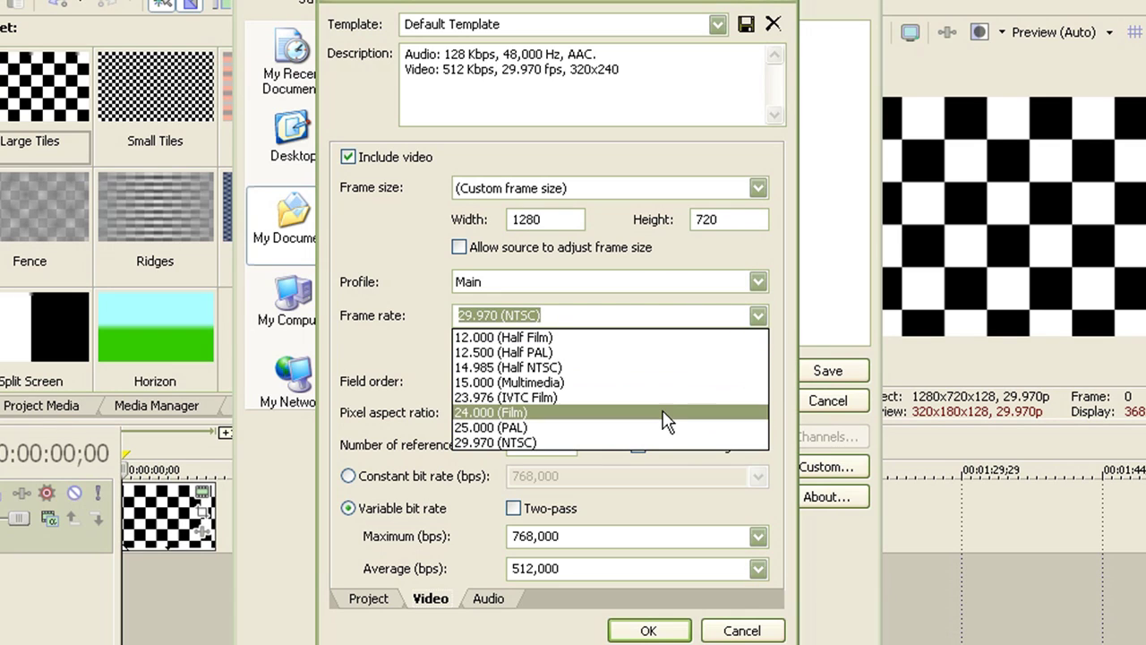
{"action": "left_click", "coordinate": [663, 442]}
{"action": "left_click", "coordinate": [582, 345]}
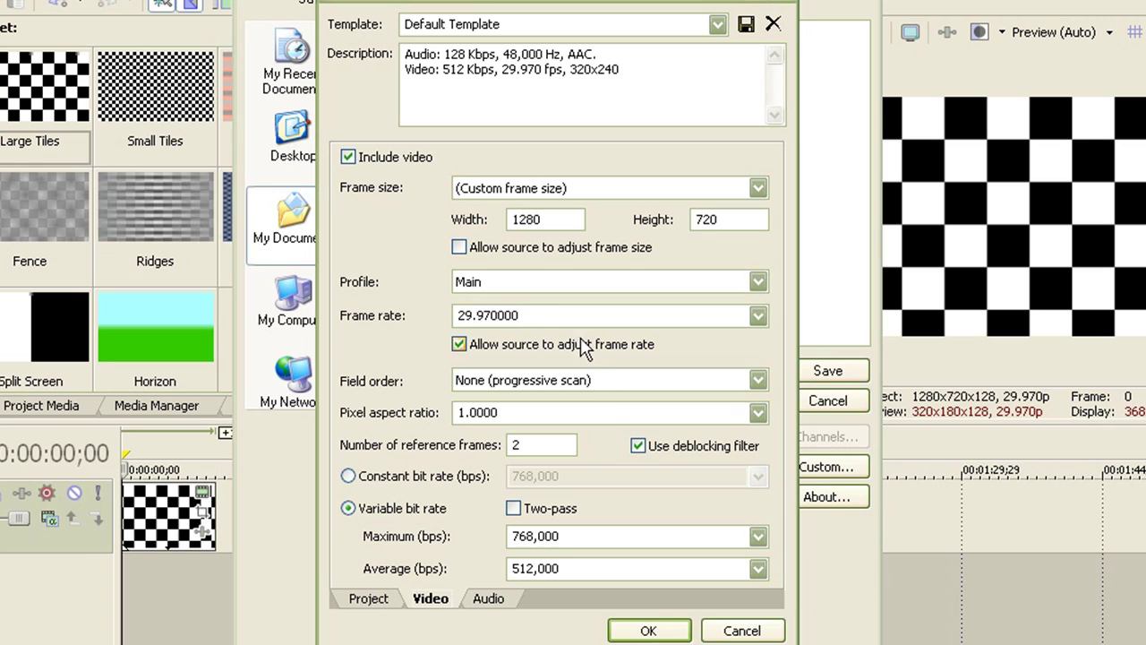
{"action": "left_click", "coordinate": [759, 318]}
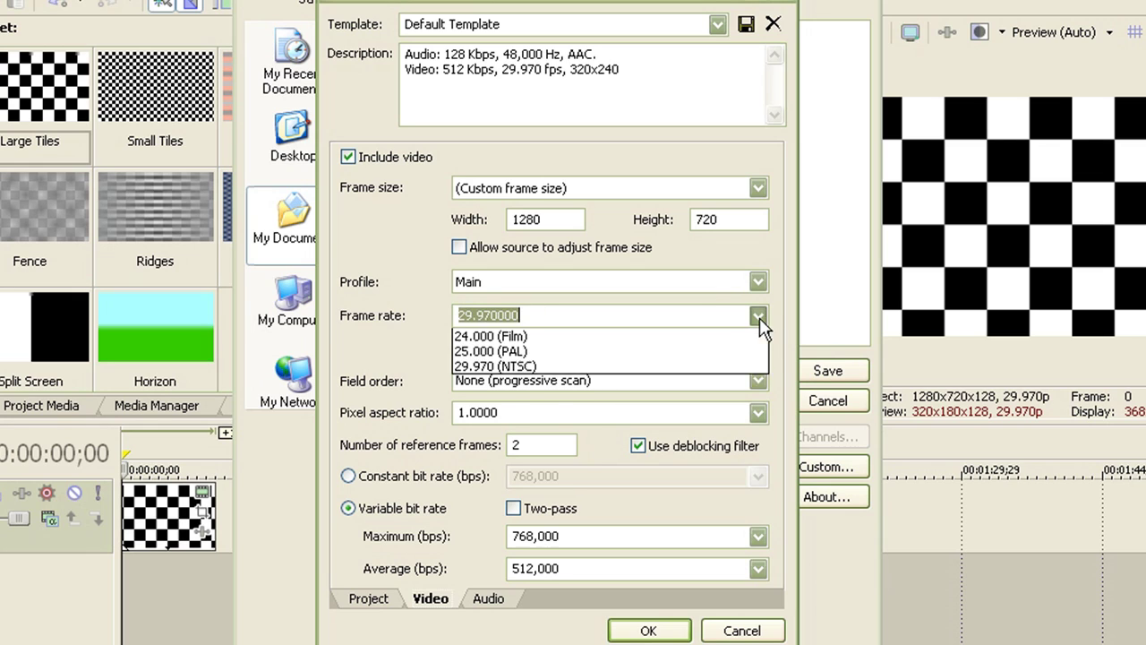
{"action": "left_click", "coordinate": [633, 445]}
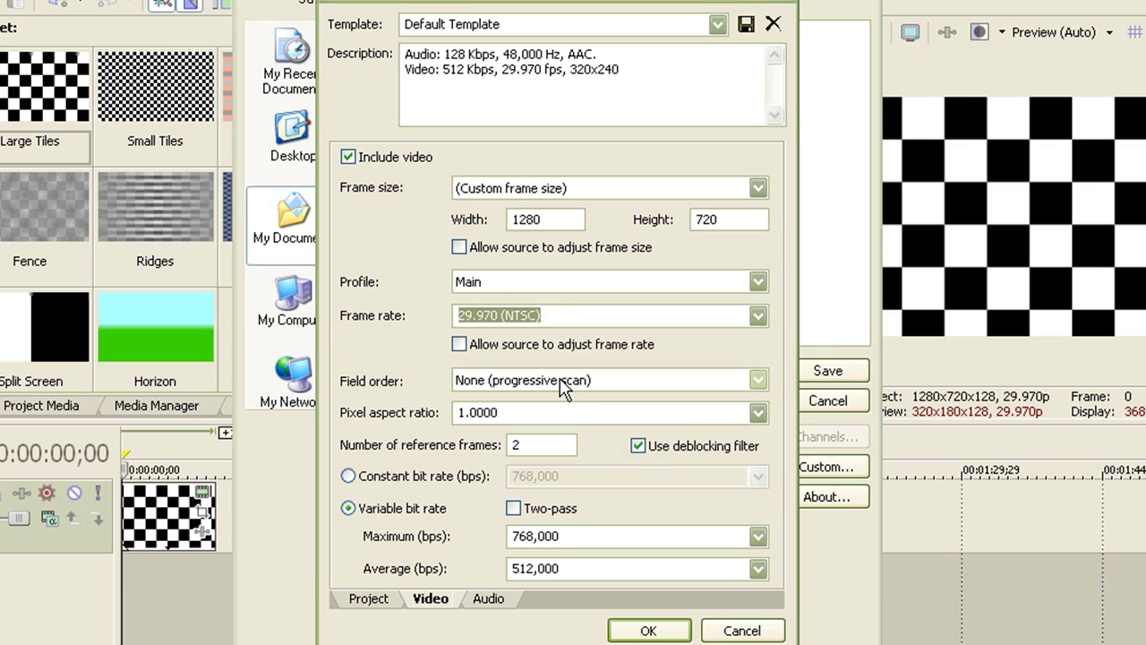
Keep progressive scan field order and a 1.0000 pixel aspect ratio
{"action": "left_click", "coordinate": [727, 383]}
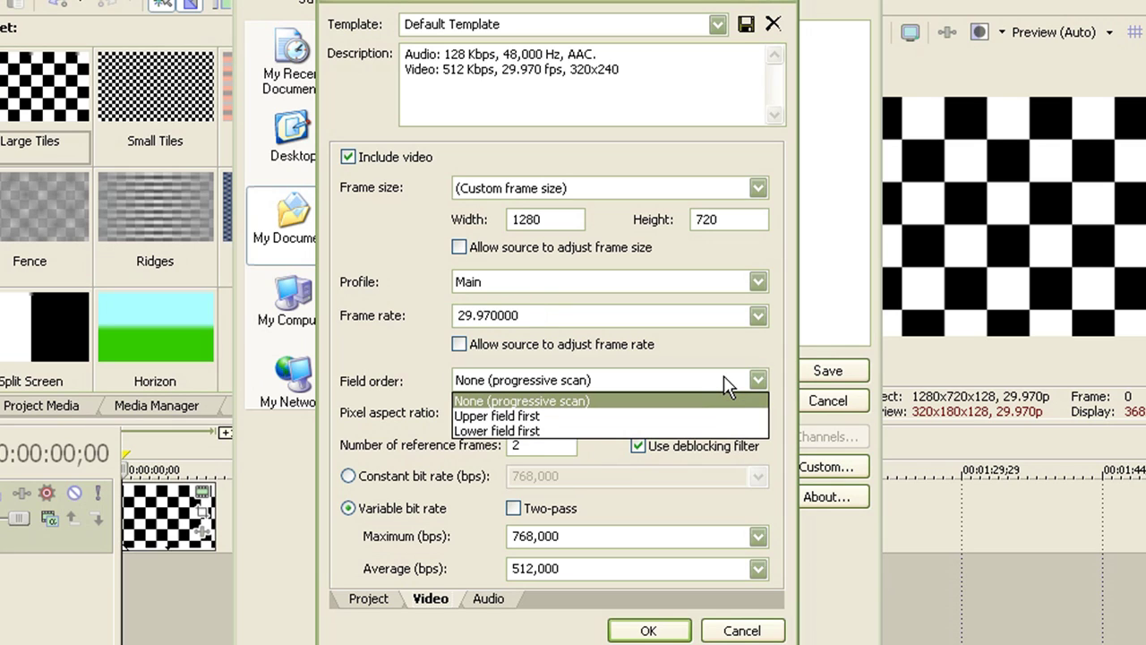
{"action": "left_click", "coordinate": [727, 385]}
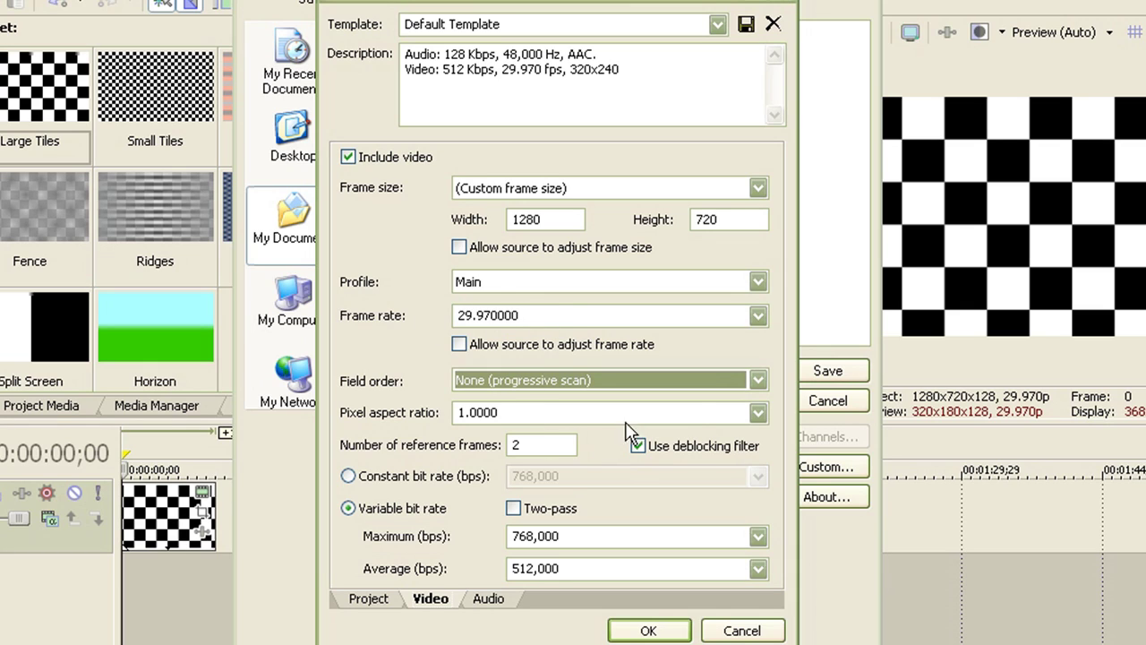
{"action": "left_click", "coordinate": [742, 412]}
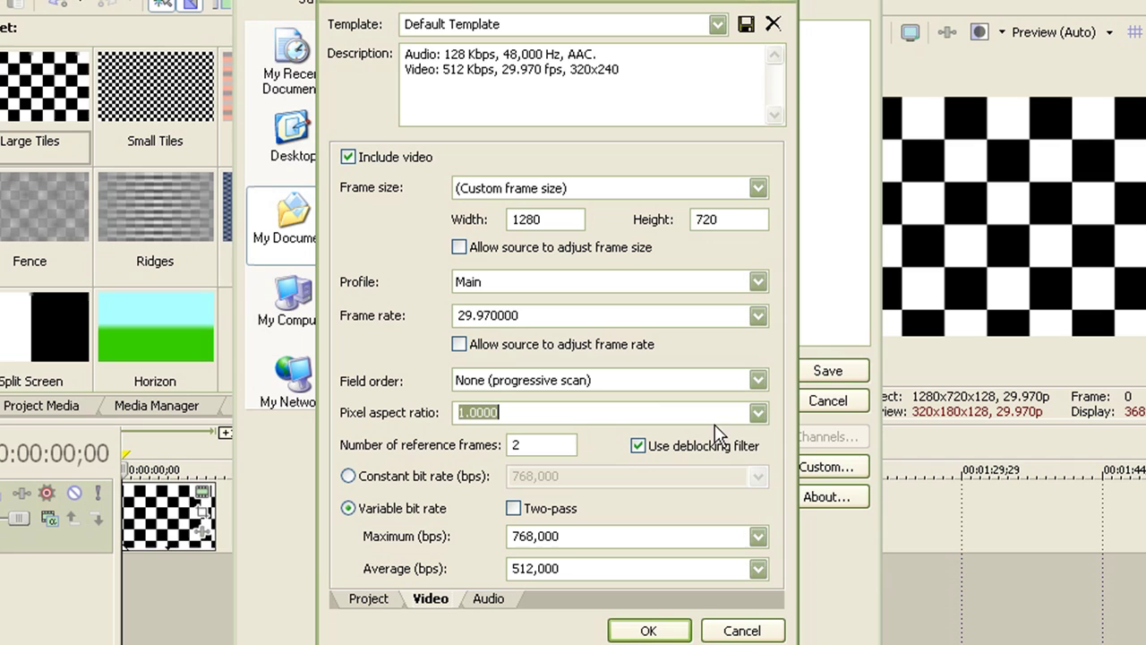
{"action": "left_click", "coordinate": [758, 415]}
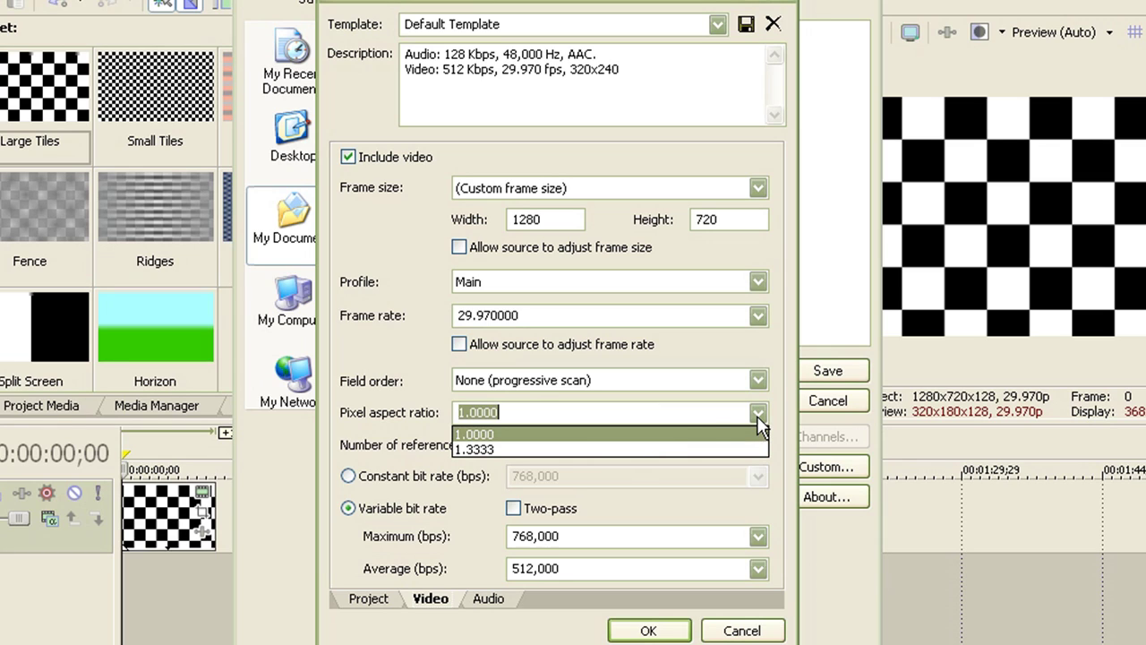
{"action": "left_click", "coordinate": [598, 436]}
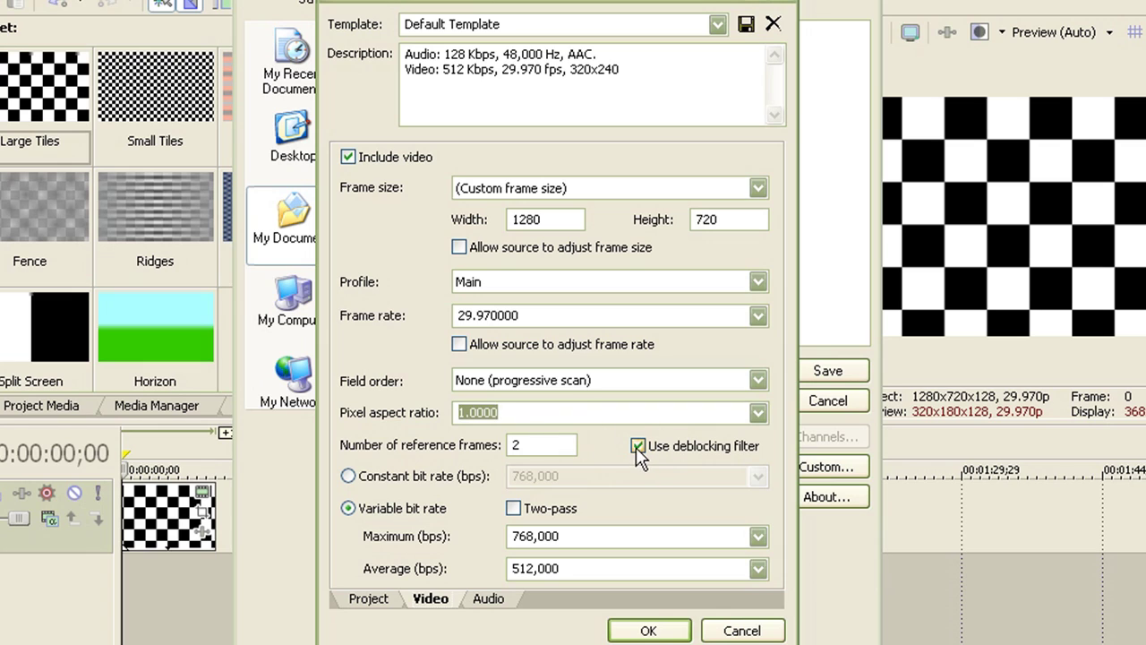
Encode at a constant bit rate of 8,000,000 bps
{"action": "left_click", "coordinate": [455, 477]}
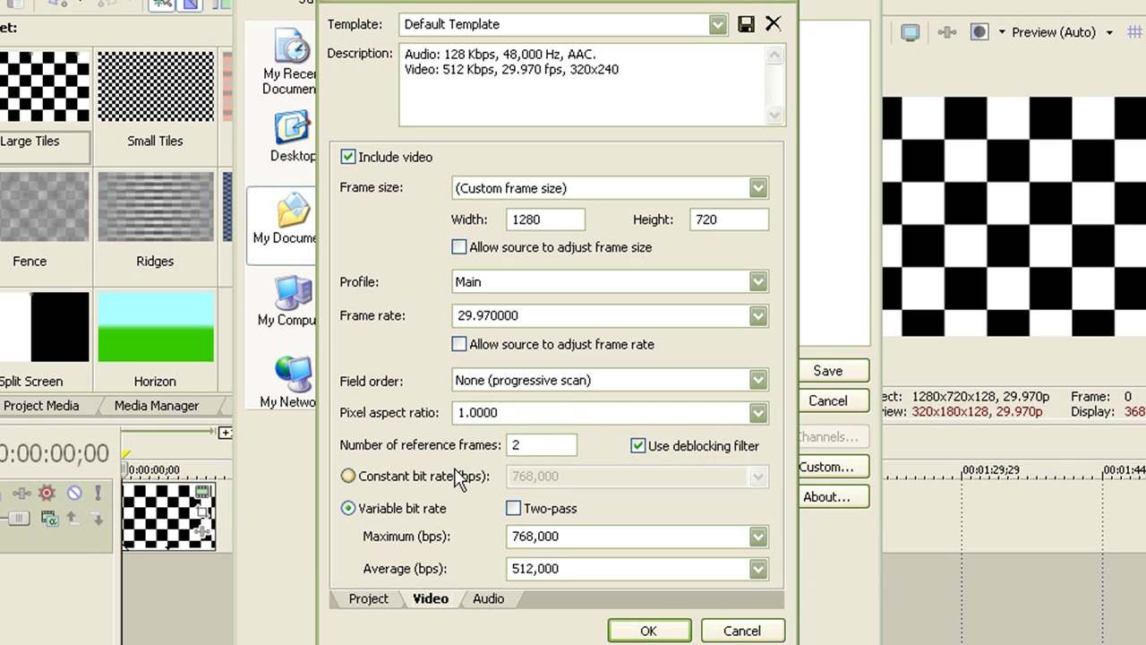
{"action": "left_click", "coordinate": [713, 481]}
{"action": "left_click", "coordinate": [754, 485]}
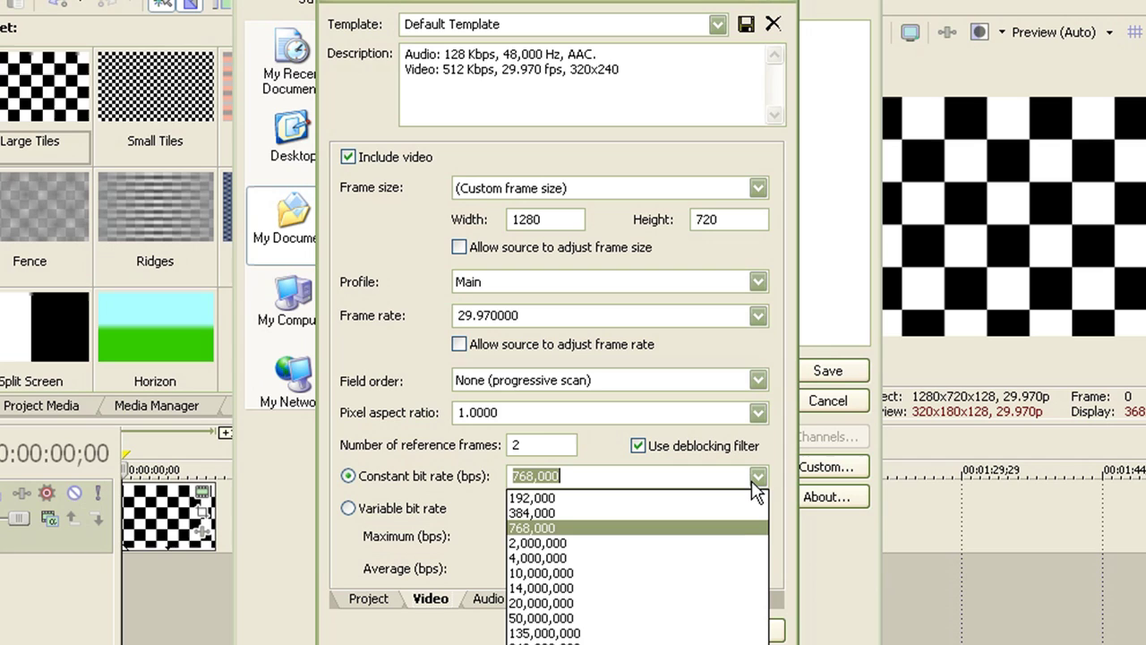
{"action": "left_click", "coordinate": [612, 543]}
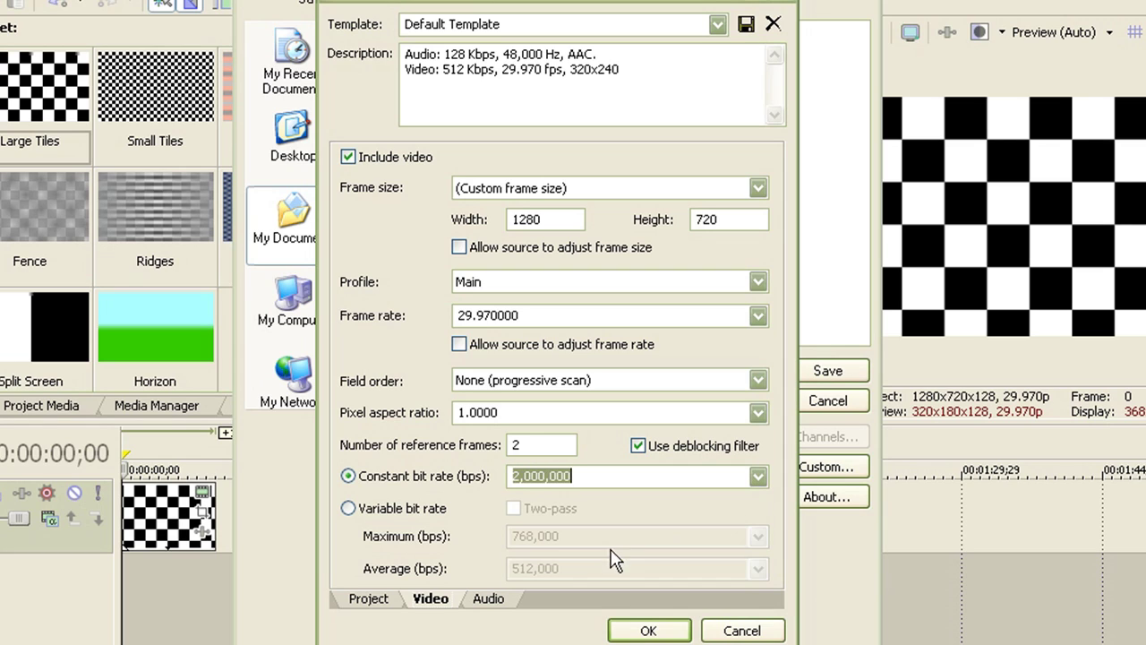
{"action": "left_click", "coordinate": [688, 478]}
{"action": "key", "text": "Delete"}
{"action": "type", "text": "8"}
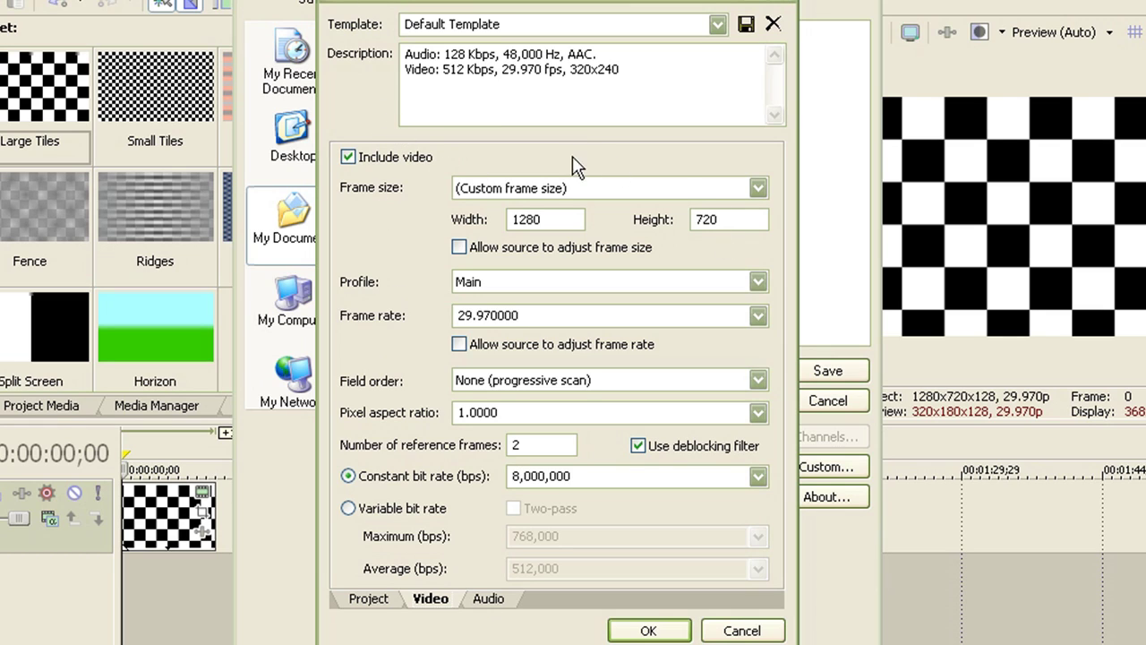
Keep the Main profile and set the frame rate to 29.970 (NTSC)
{"action": "left_click", "coordinate": [741, 286]}
{"action": "left_click", "coordinate": [735, 282]}
{"action": "left_click", "coordinate": [759, 316]}
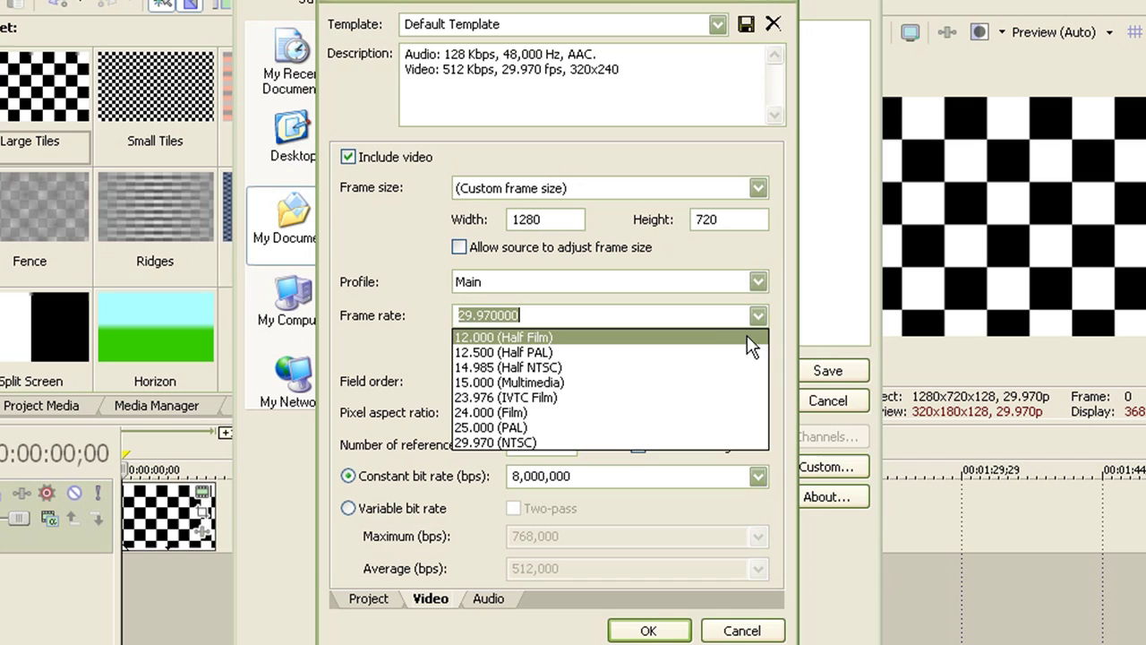
{"action": "left_click", "coordinate": [491, 444]}
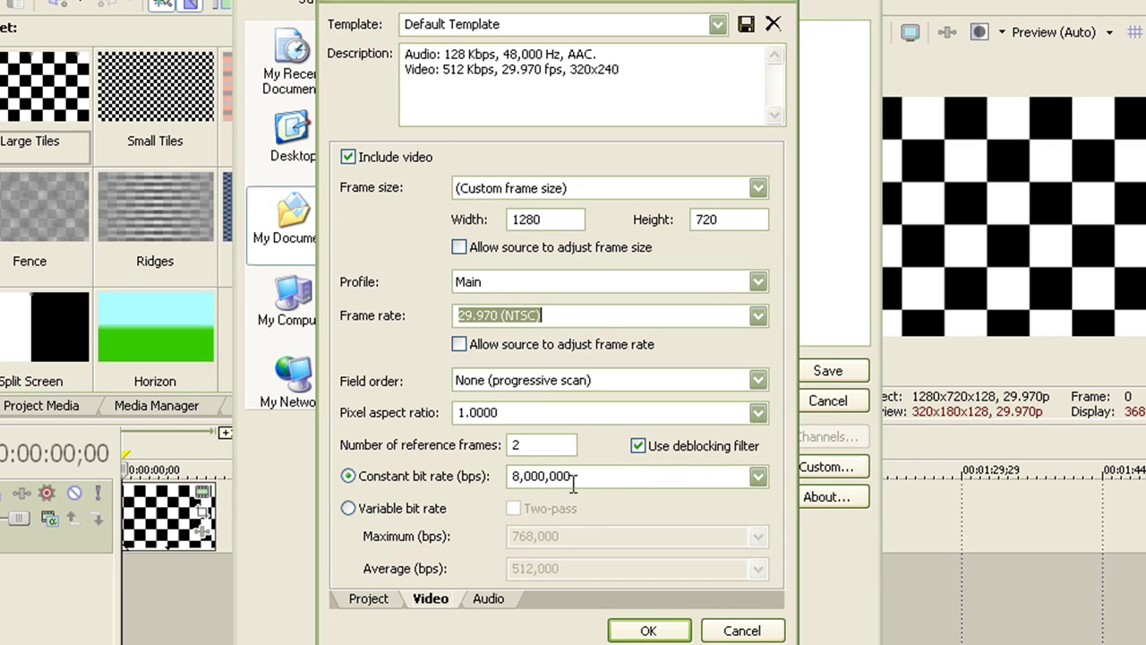
Set the audio sample rate to 44,100 Hz with audio included at 128,000 bps
{"action": "left_click", "coordinate": [489, 600]}
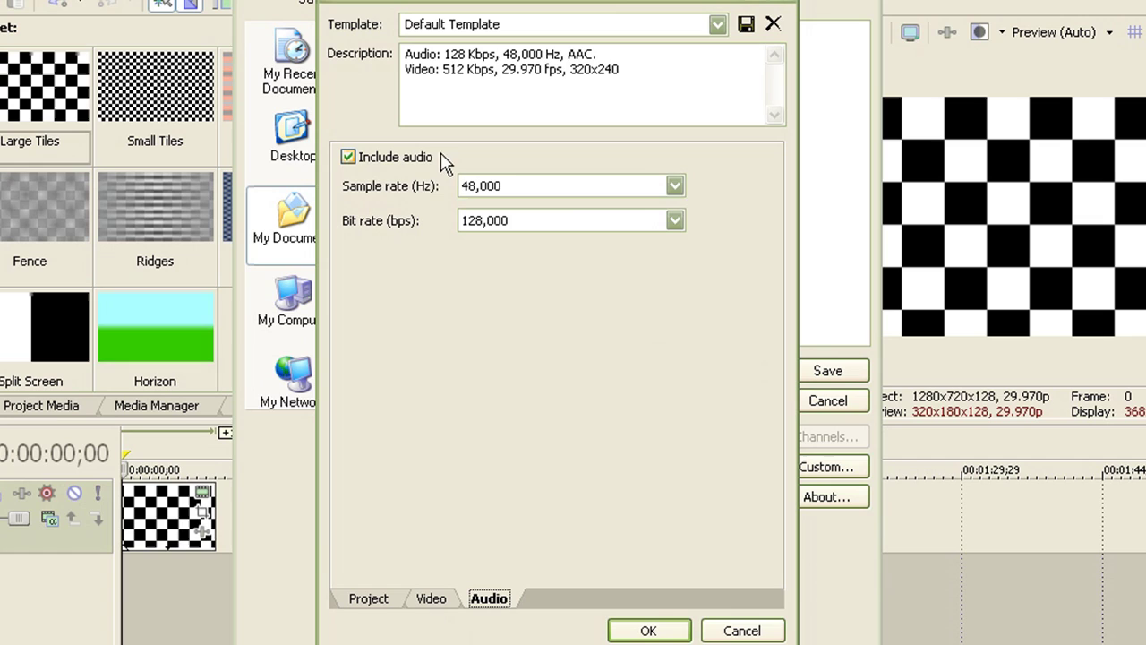
{"action": "left_click", "coordinate": [673, 186]}
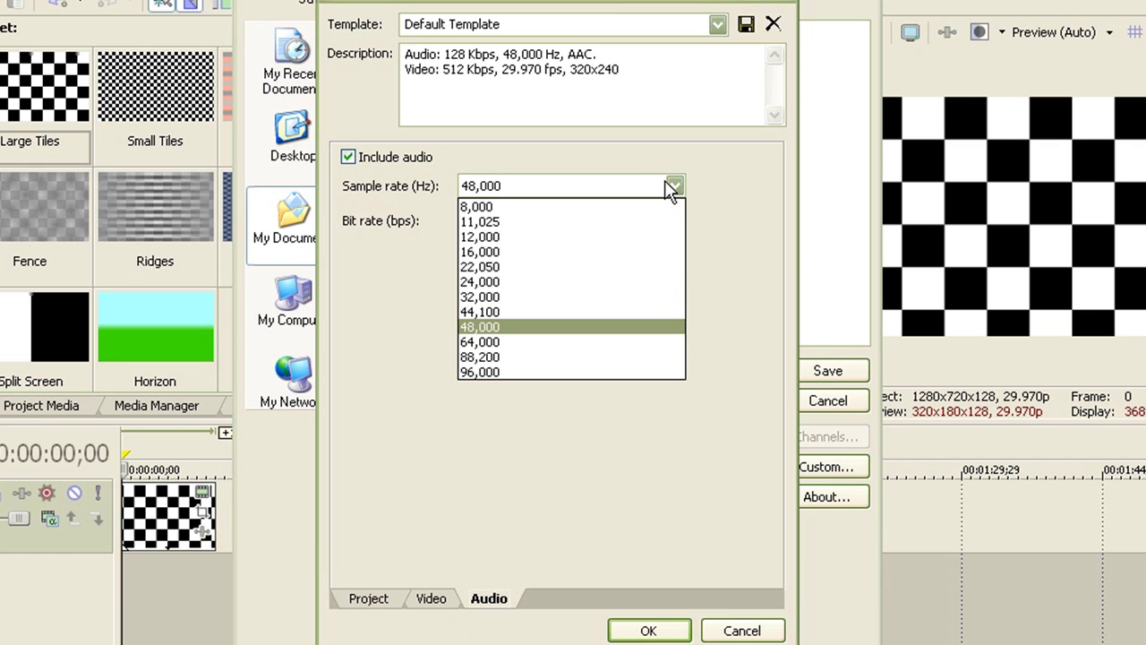
{"action": "left_click", "coordinate": [499, 311]}
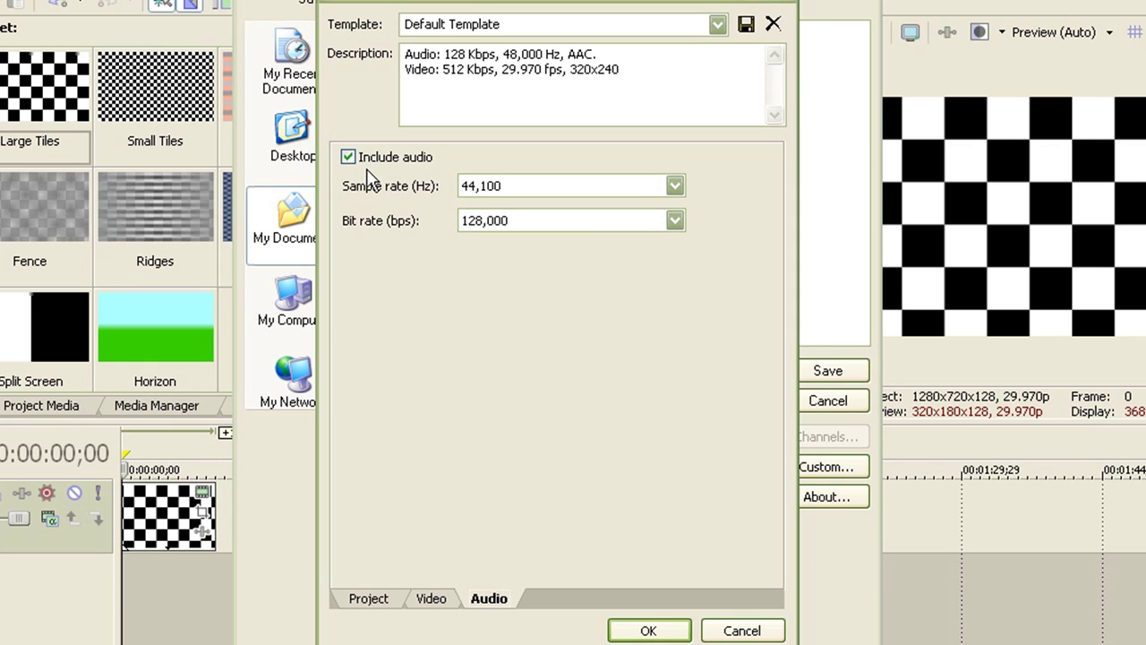
{"action": "left_click", "coordinate": [371, 163]}
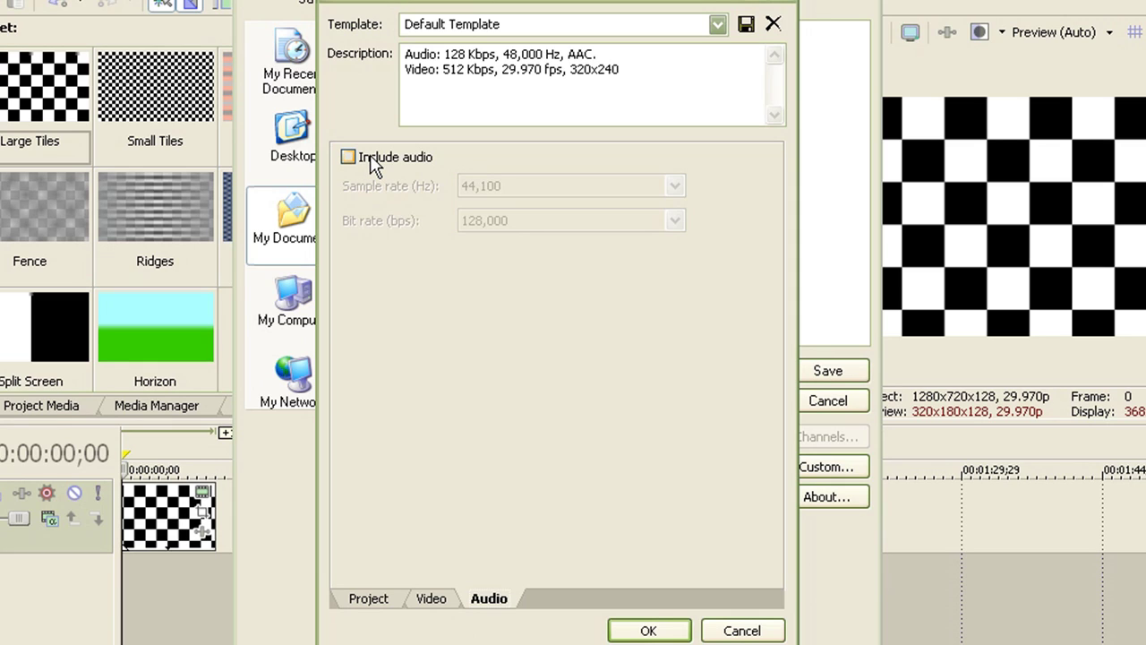
{"action": "left_click", "coordinate": [372, 165]}
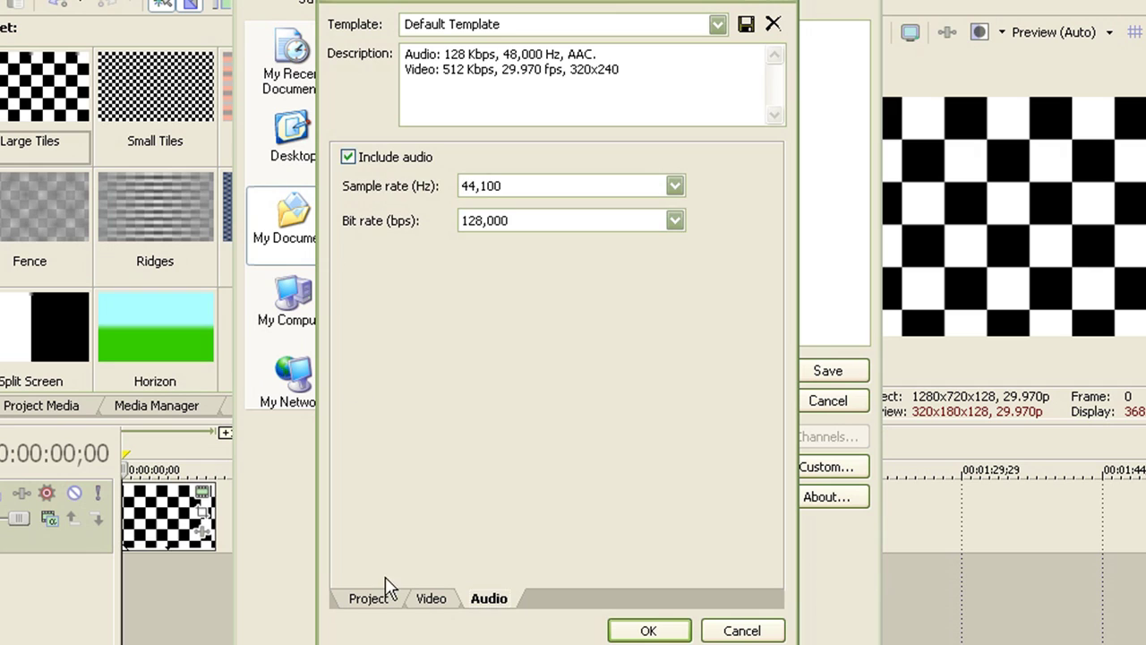
{"action": "left_click", "coordinate": [432, 598]}
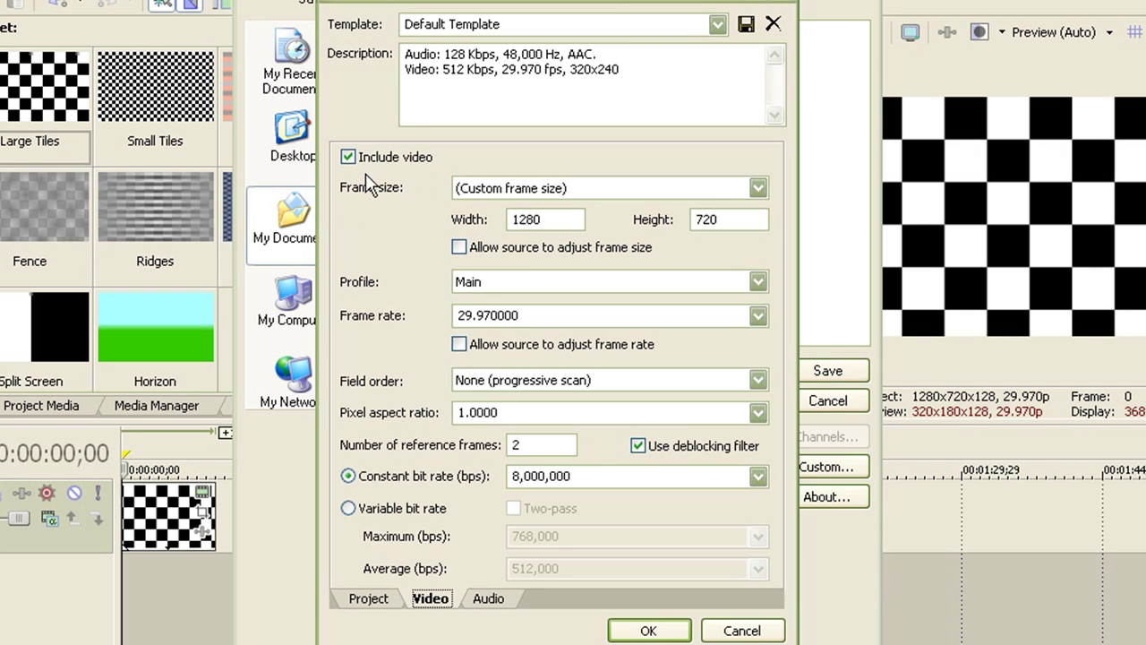
{"action": "left_click", "coordinate": [489, 600]}
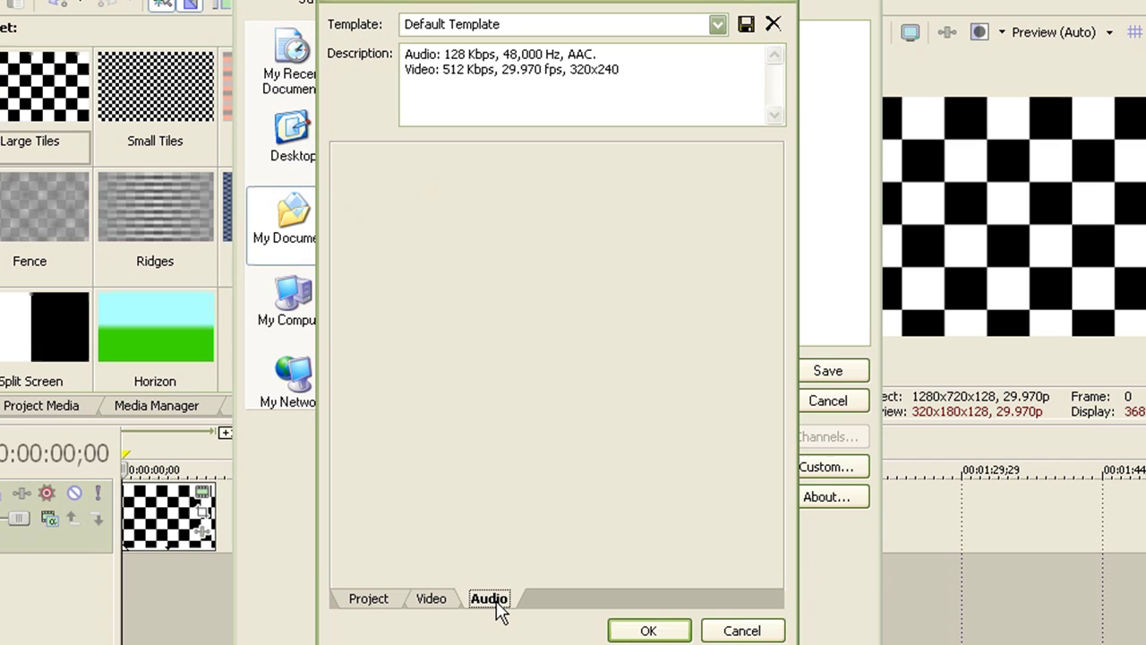
Rename the template 'YouTube M-PEG Video Template', save it, and accept the custom settings
{"action": "left_click", "coordinate": [467, 24]}
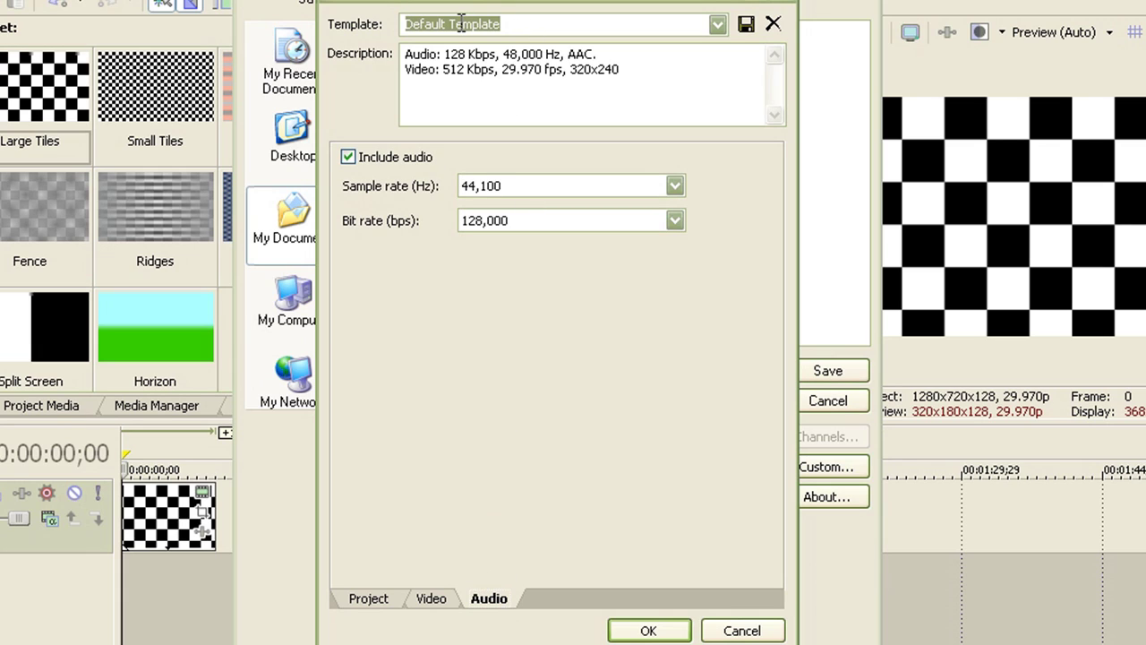
{"action": "type", "text": "YouTube M-PEG Video"}
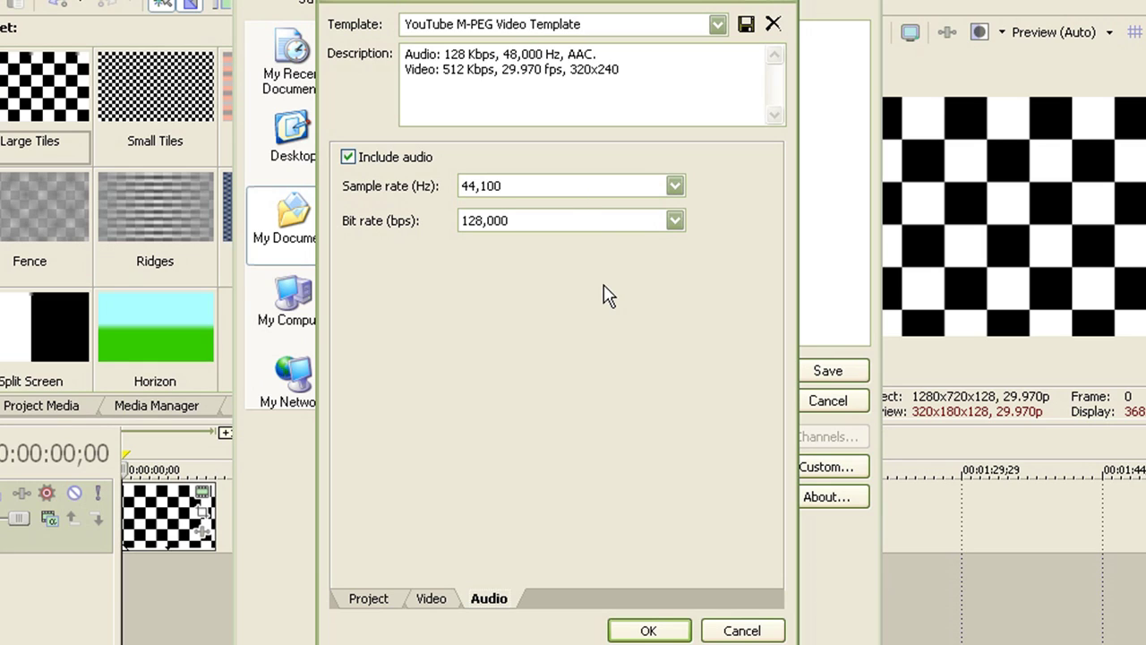
{"action": "left_click", "coordinate": [747, 25]}
{"action": "left_click", "coordinate": [678, 630]}
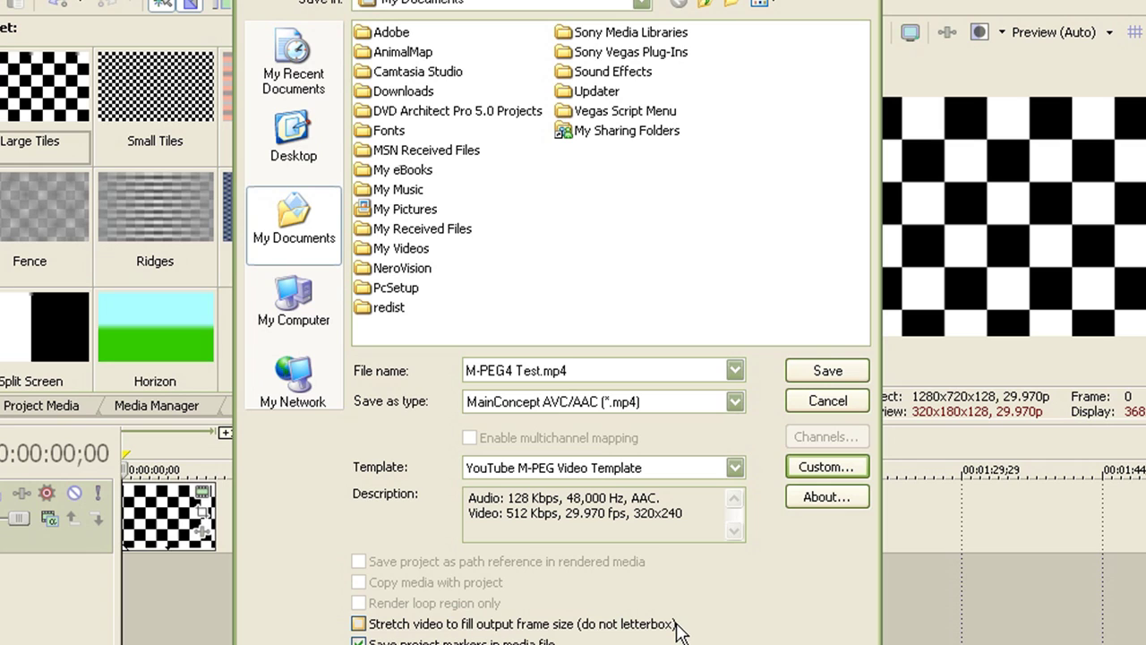
Set the output type to Sony AVC (*.mp4;*.m2ts;*.avc) and open its custom template settings
{"action": "left_click", "coordinate": [716, 404]}
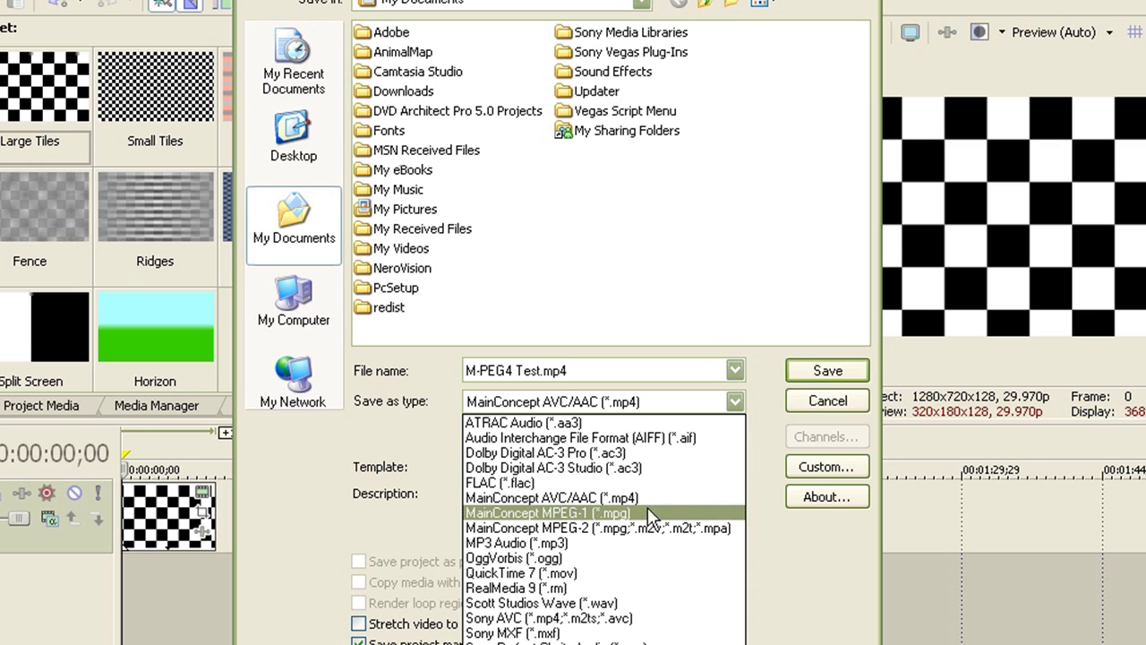
{"action": "left_click", "coordinate": [661, 618]}
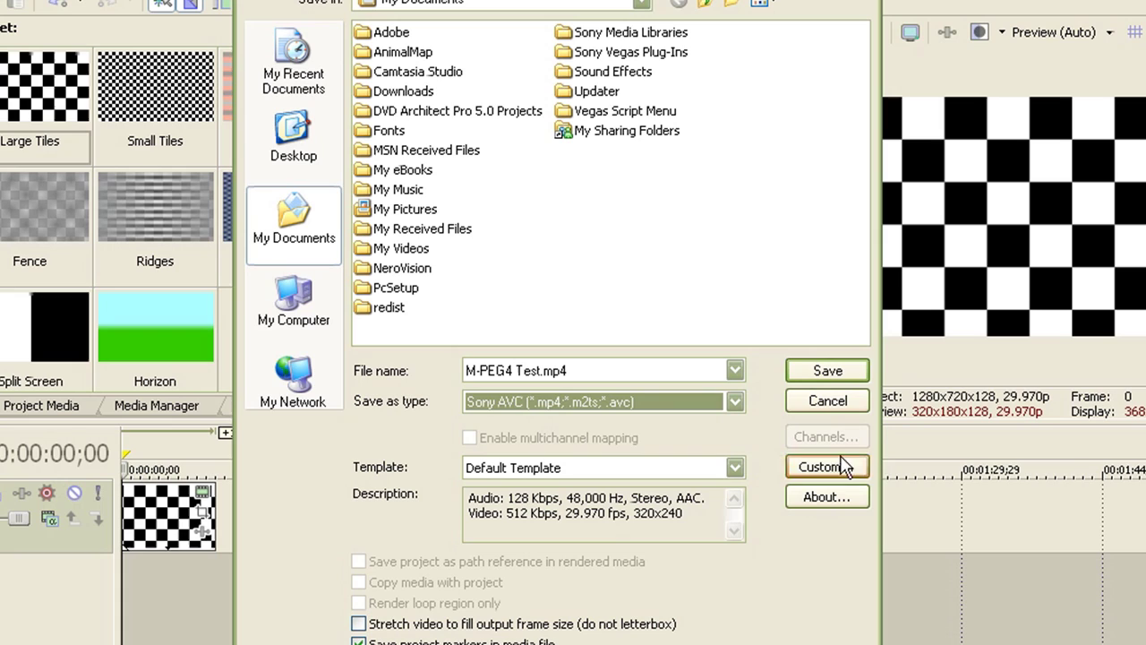
{"action": "left_click", "coordinate": [829, 466]}
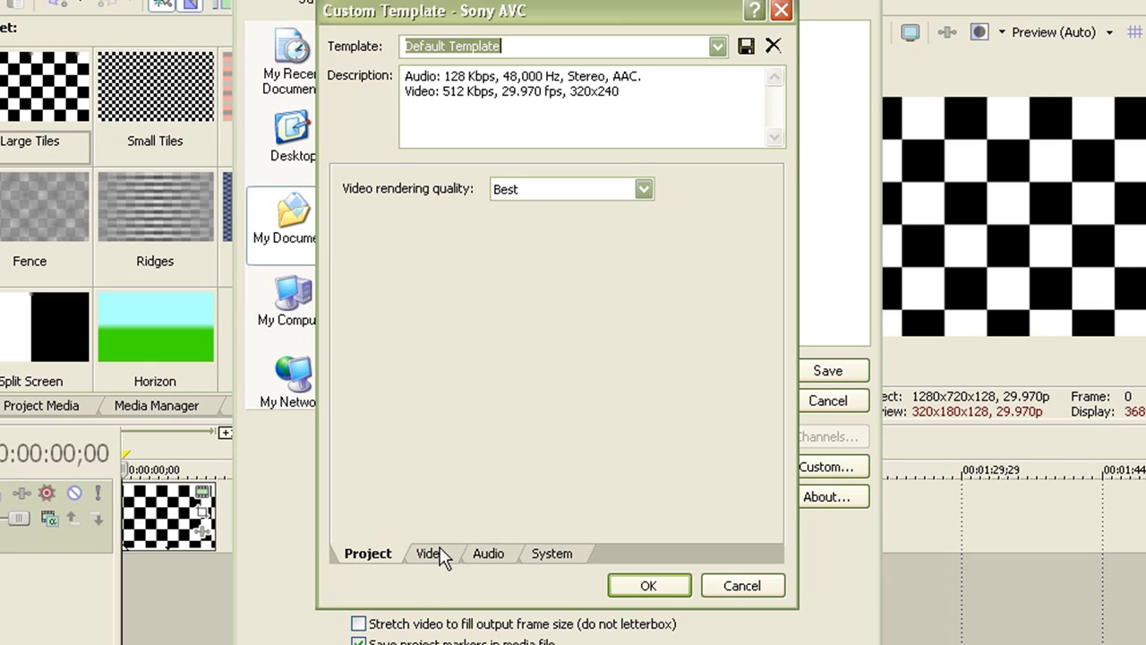
In the video settings, keep video included and AVC as the video format
{"action": "left_click", "coordinate": [431, 554]}
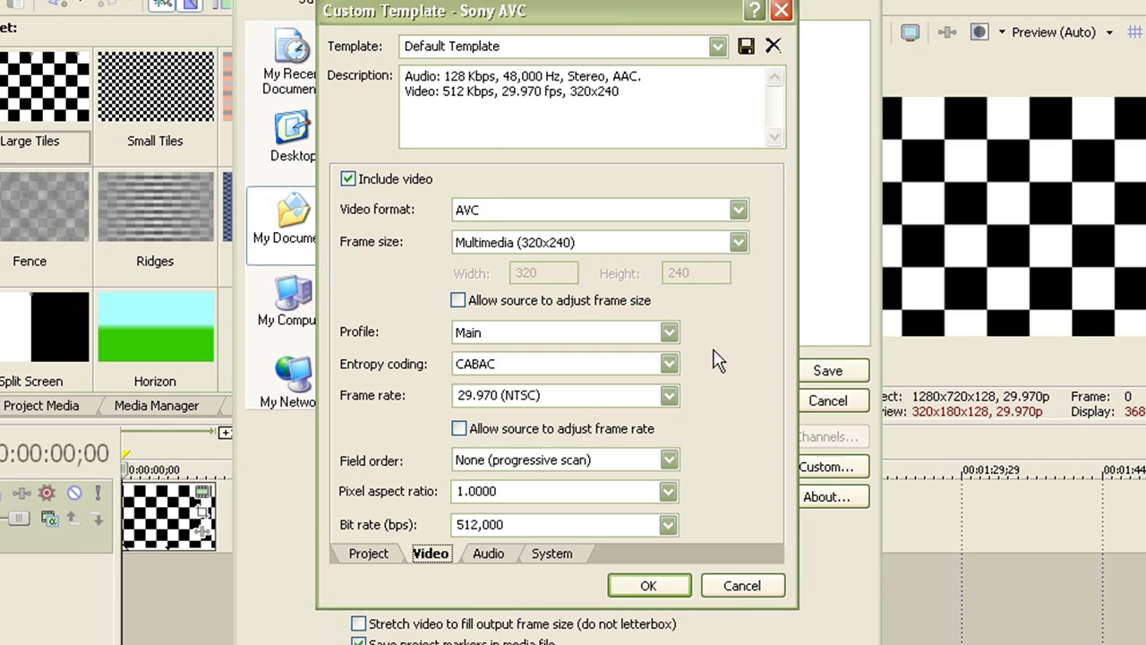
{"action": "left_click", "coordinate": [734, 209]}
{"action": "left_click", "coordinate": [735, 210]}
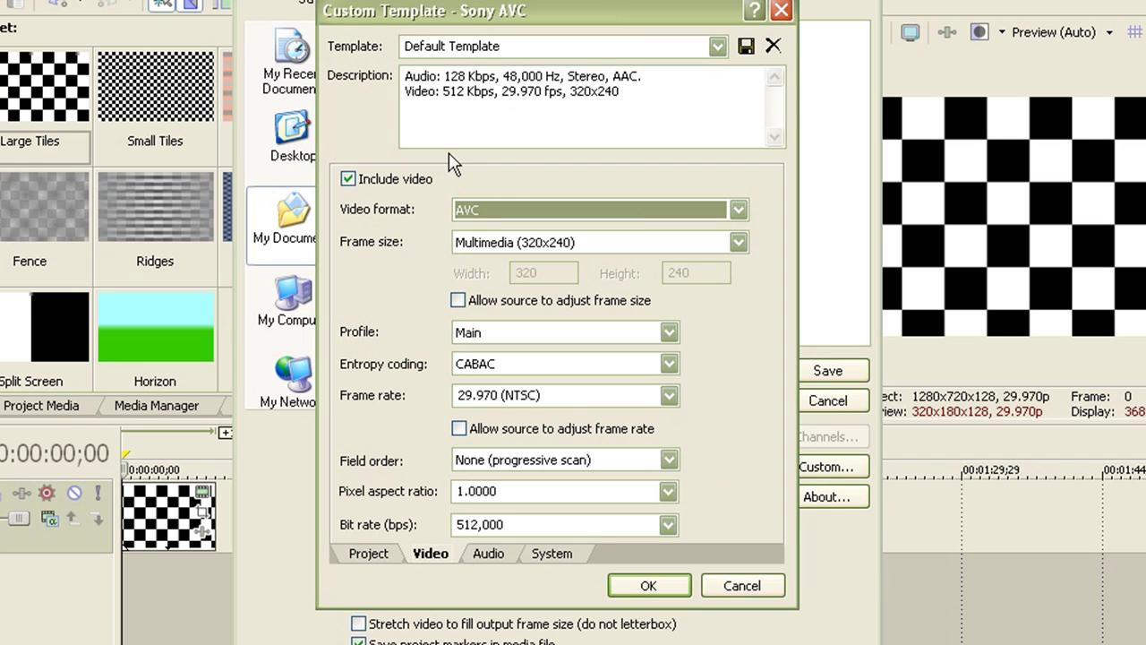
{"action": "left_click", "coordinate": [386, 180]}
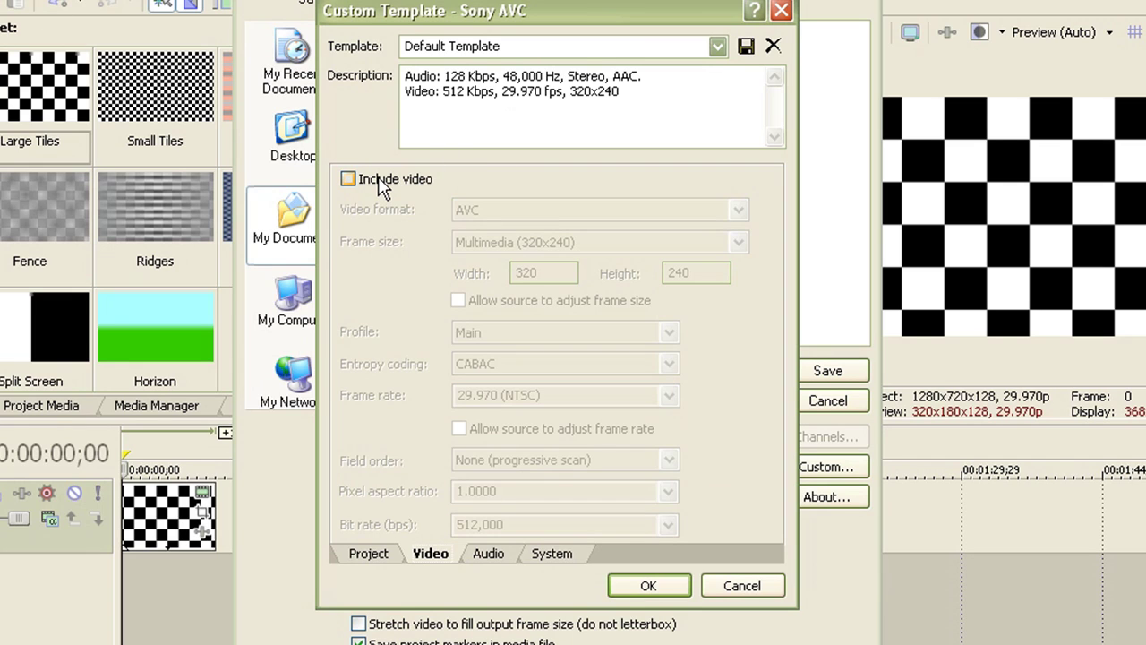
{"action": "left_click", "coordinate": [403, 184]}
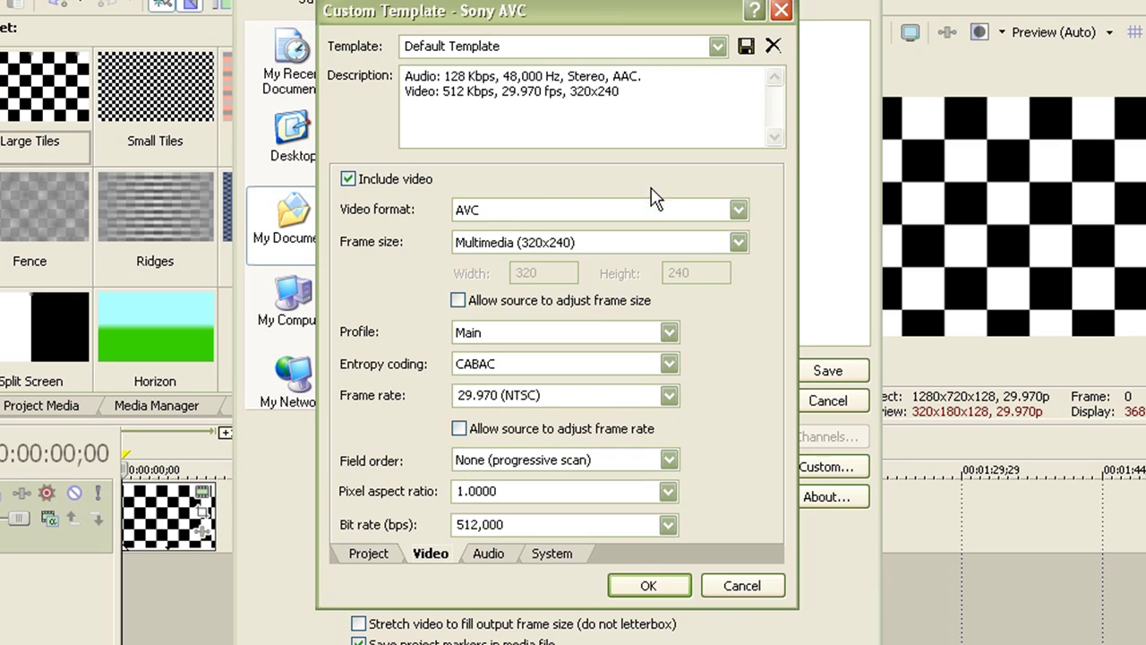
{"action": "left_click", "coordinate": [734, 215]}
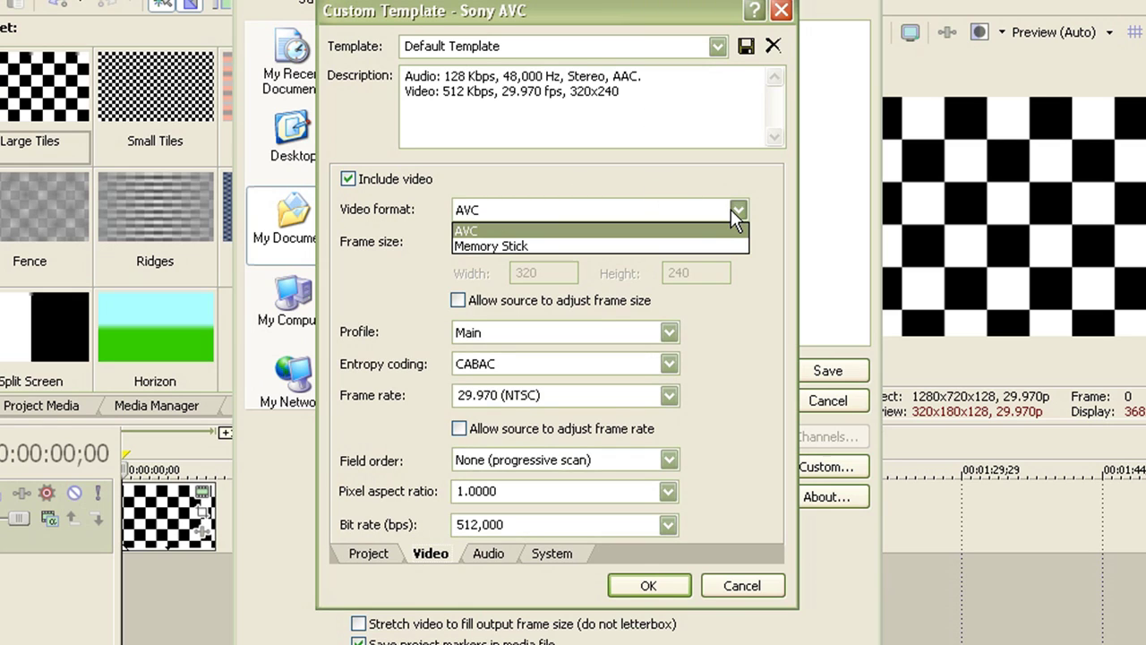
{"action": "left_click", "coordinate": [472, 233]}
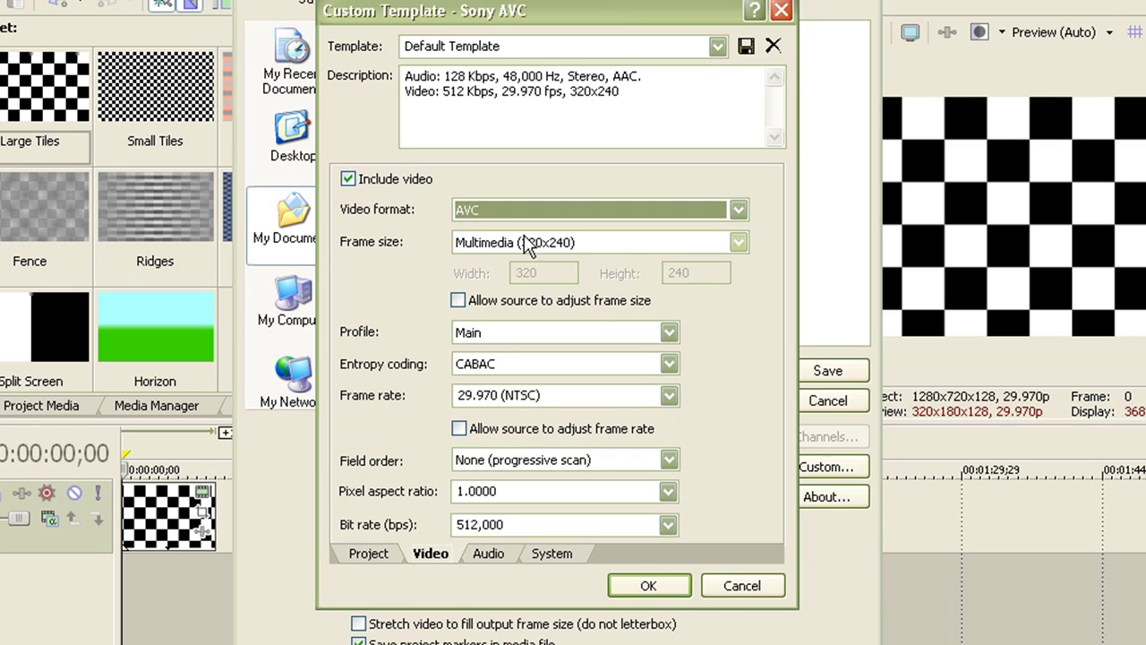
Choose a custom frame size of 1280 wide by 720 high
{"action": "left_click", "coordinate": [726, 242]}
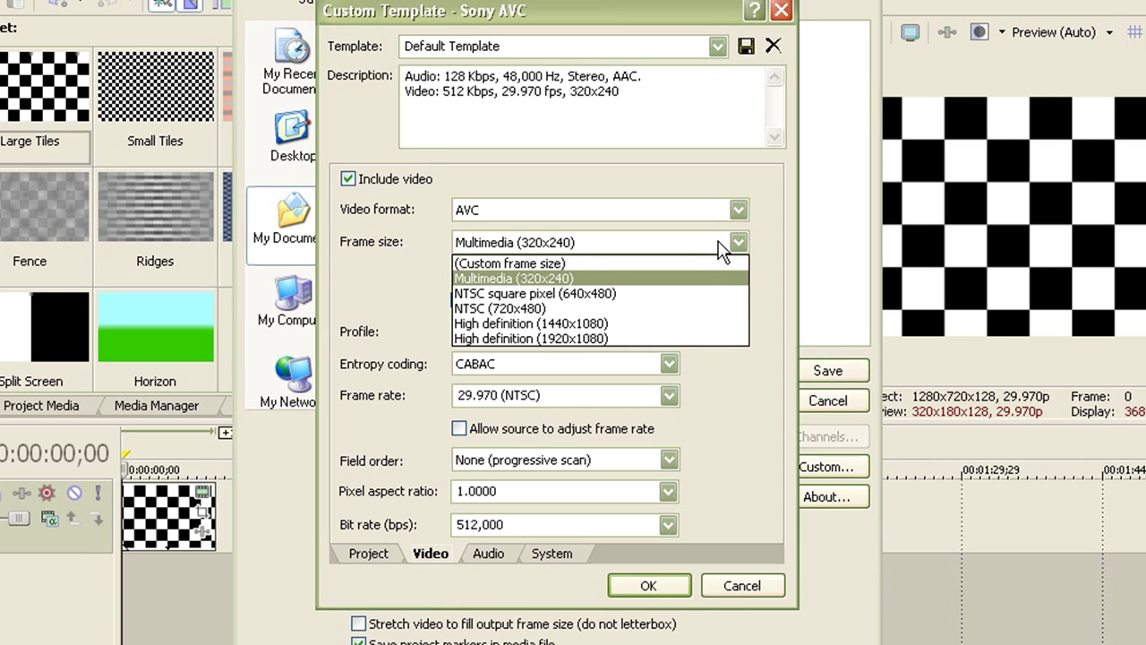
{"action": "left_click", "coordinate": [616, 264]}
{"action": "key", "text": "Tab"}
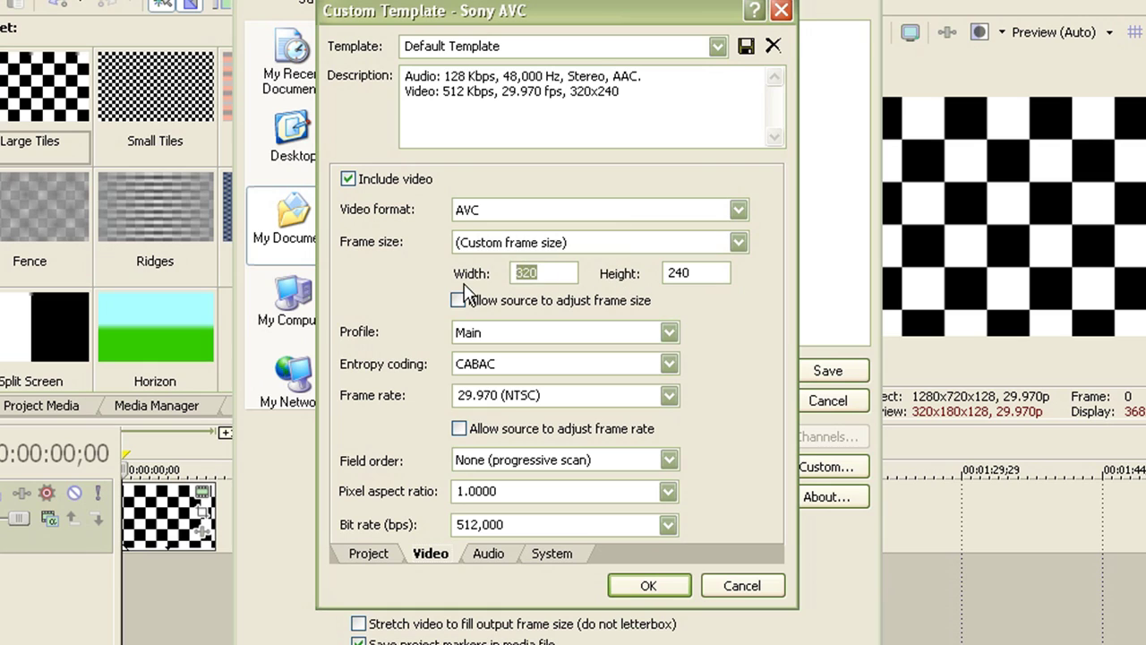
{"action": "type", "text": "128"}
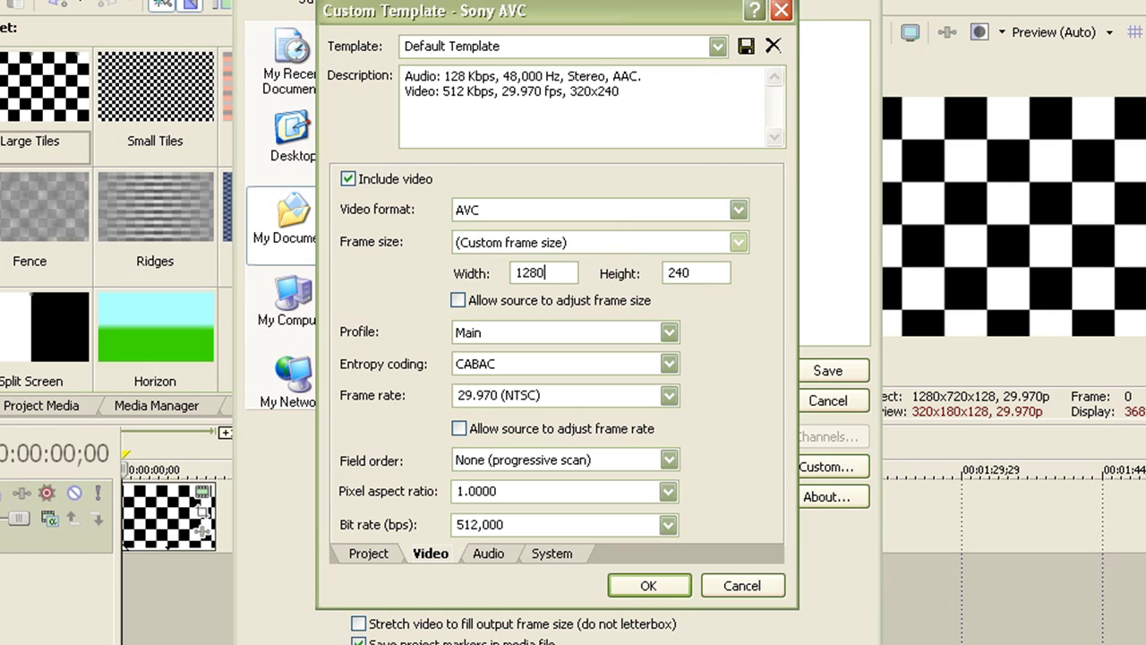
{"action": "type", "text": "0"}
{"action": "key", "text": "Tab"}
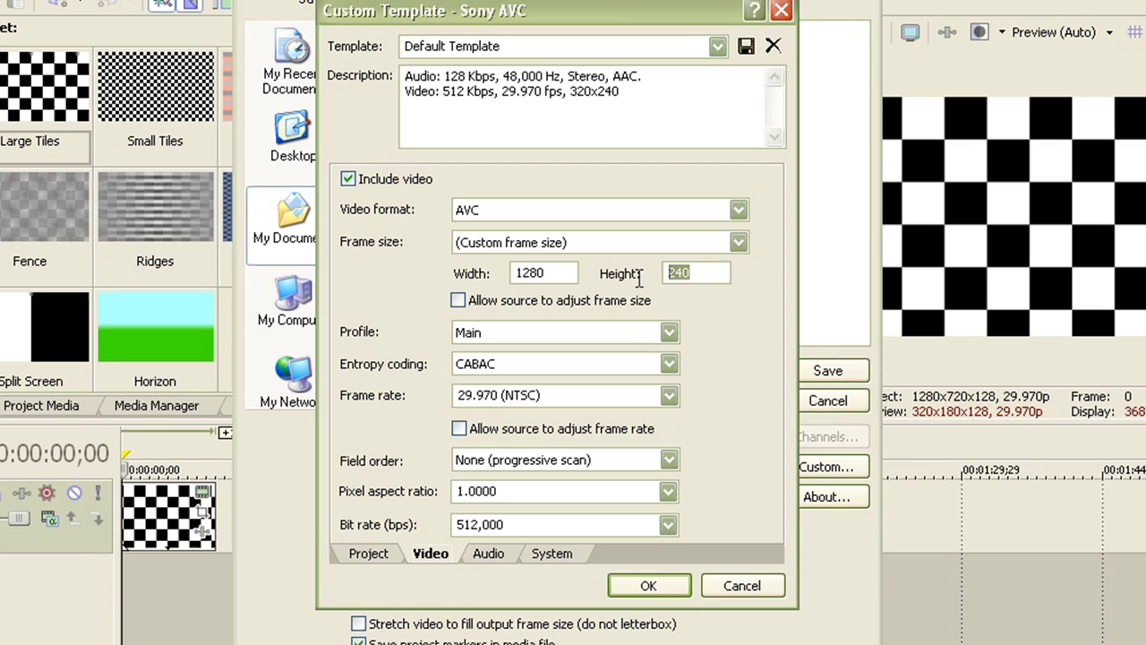
{"action": "type", "text": "720"}
Keep Main profile, CABAC entropy coding, 29.970 fps and 1.0000 pixel aspect ratio
{"action": "left_click", "coordinate": [653, 335]}
{"action": "left_click", "coordinate": [649, 333]}
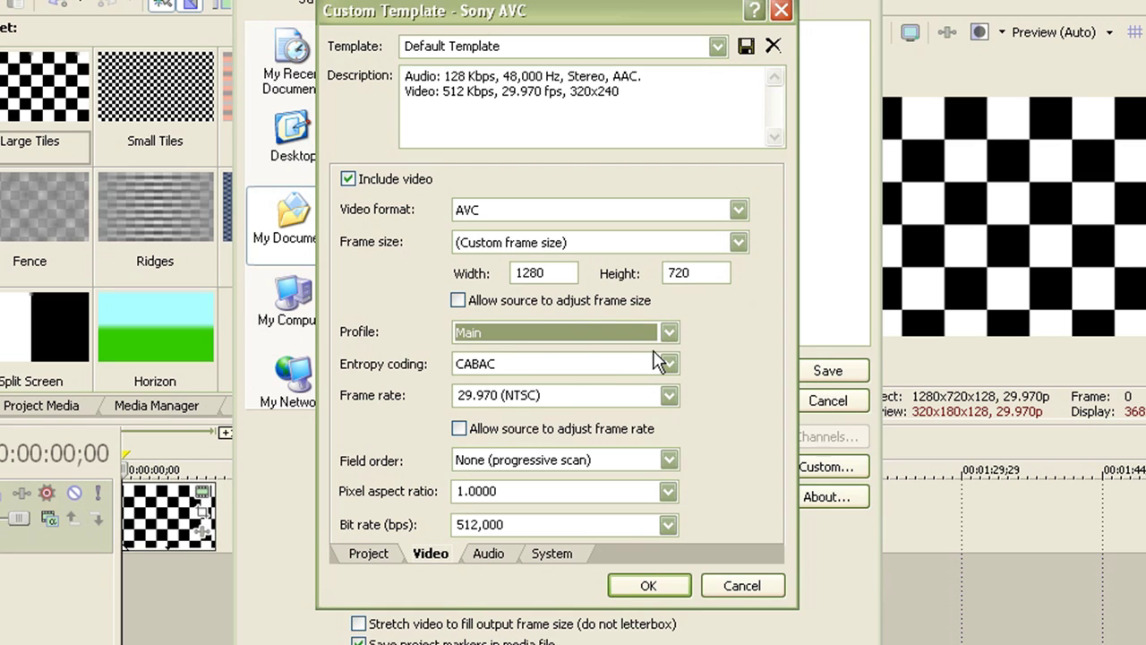
{"action": "left_click", "coordinate": [667, 366]}
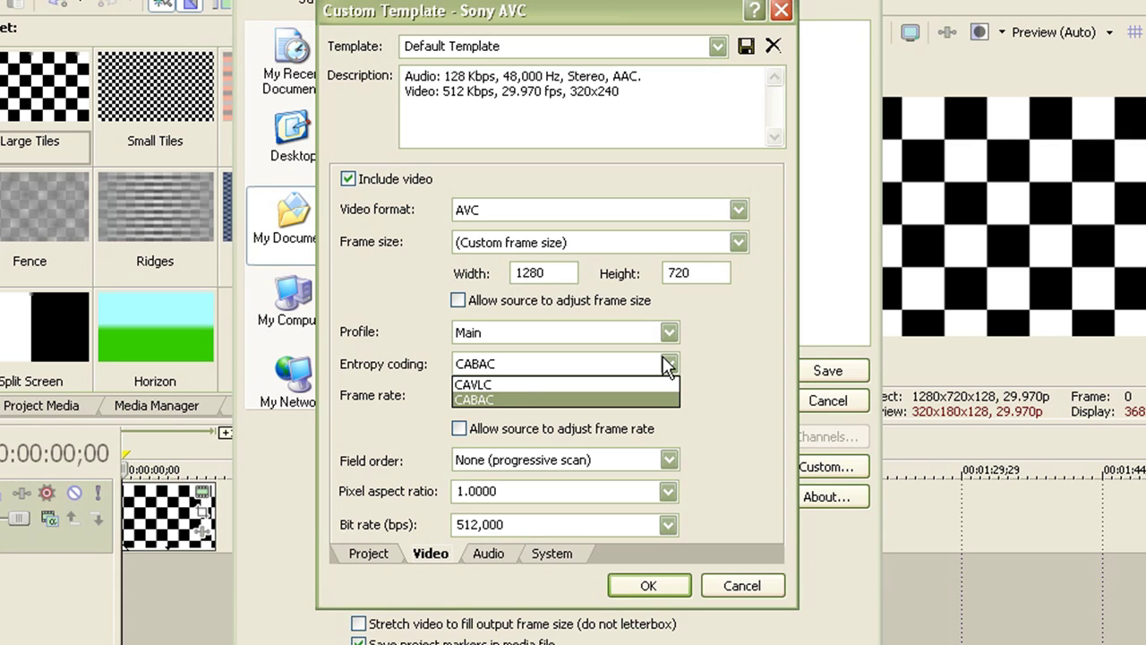
{"action": "left_click", "coordinate": [667, 365]}
{"action": "key", "text": "Tab"}
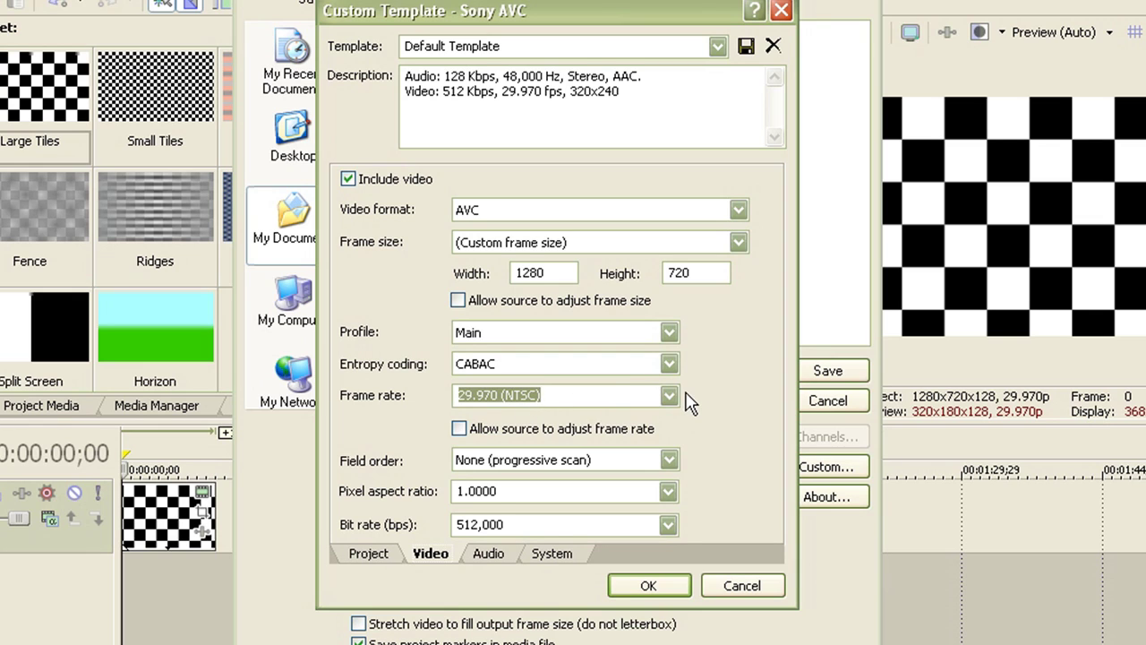
{"action": "left_click", "coordinate": [671, 395]}
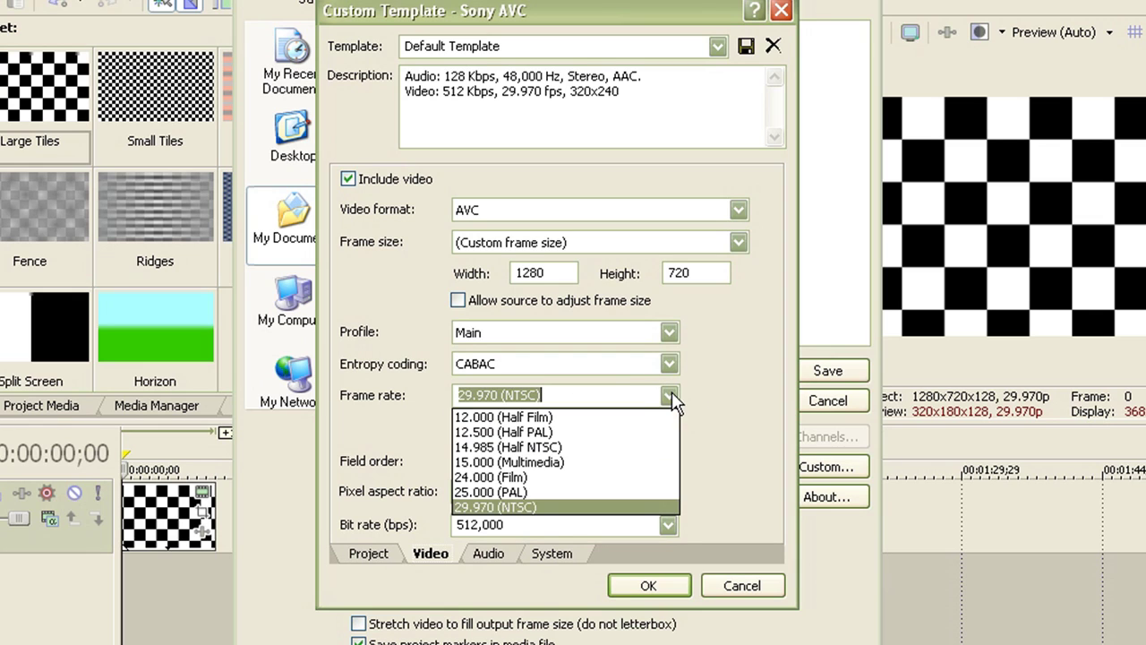
{"action": "left_click", "coordinate": [564, 507]}
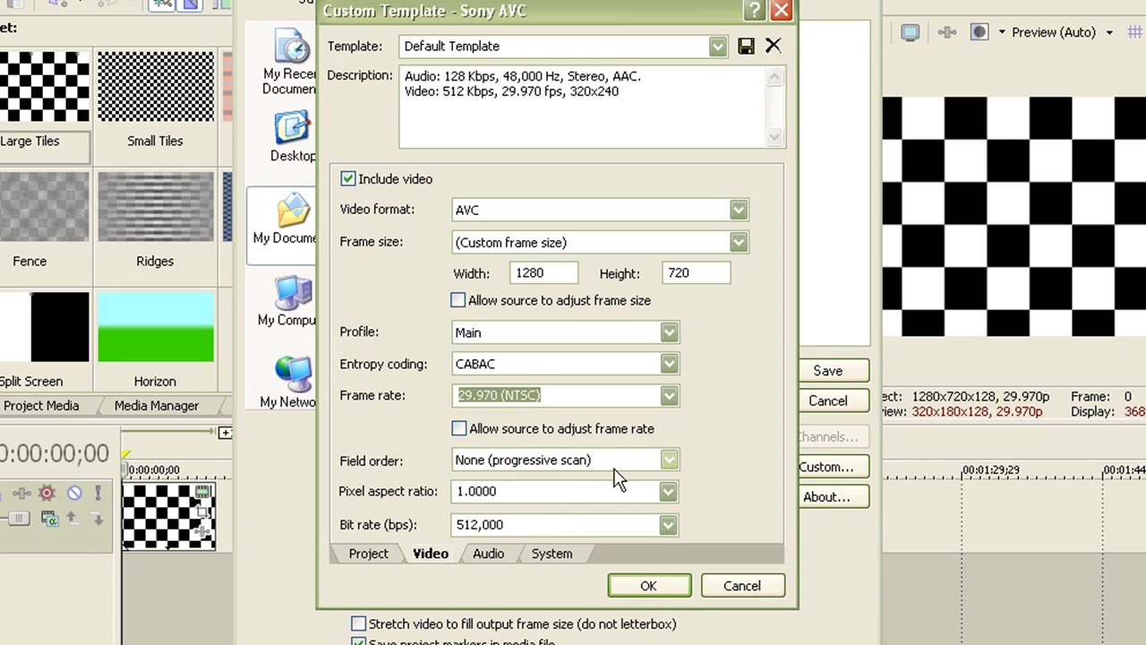
{"action": "left_click", "coordinate": [668, 495]}
{"action": "left_click", "coordinate": [666, 493]}
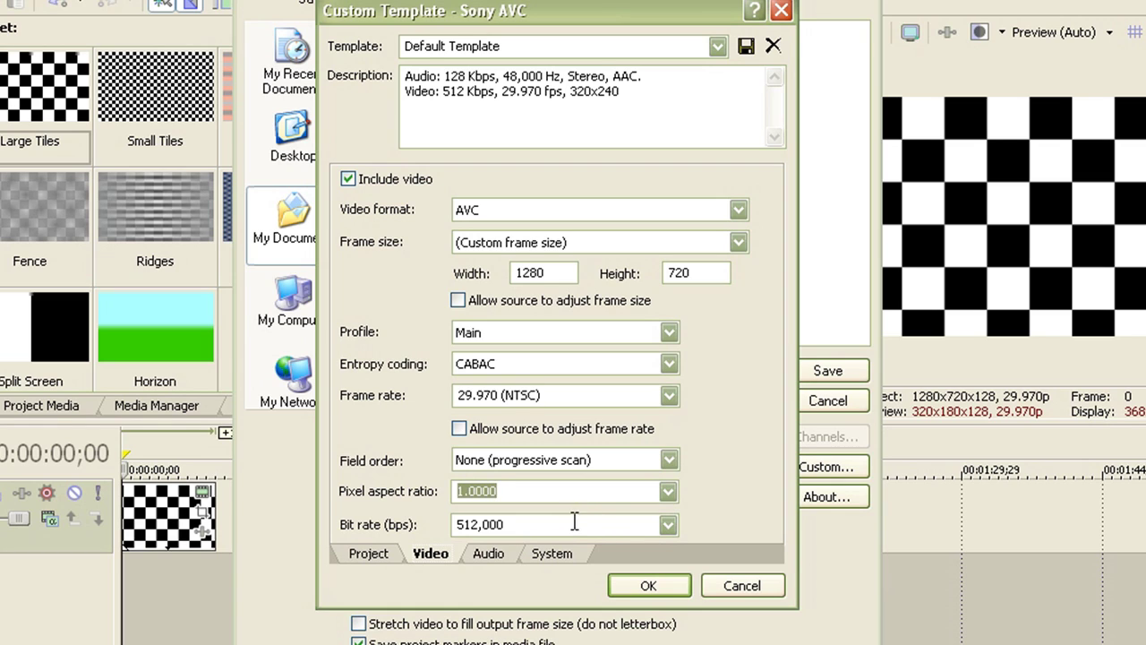
Set the video bit rate to 8,000,000 bps by editing the 4,000,000 preset
{"action": "left_click", "coordinate": [668, 525]}
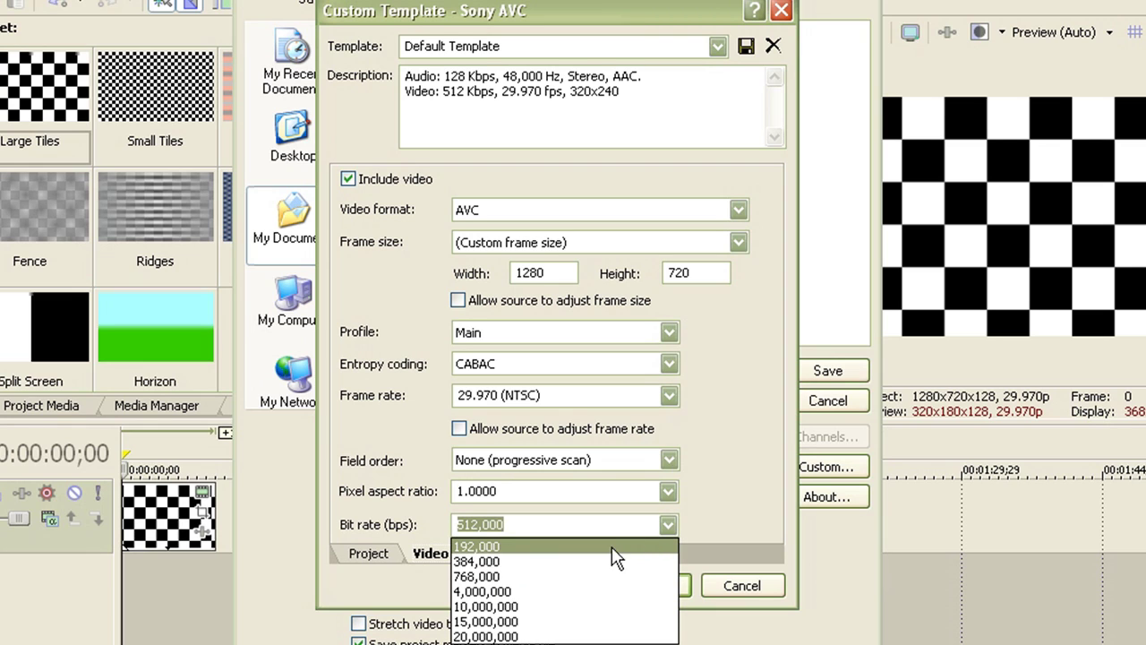
{"action": "left_click", "coordinate": [545, 592]}
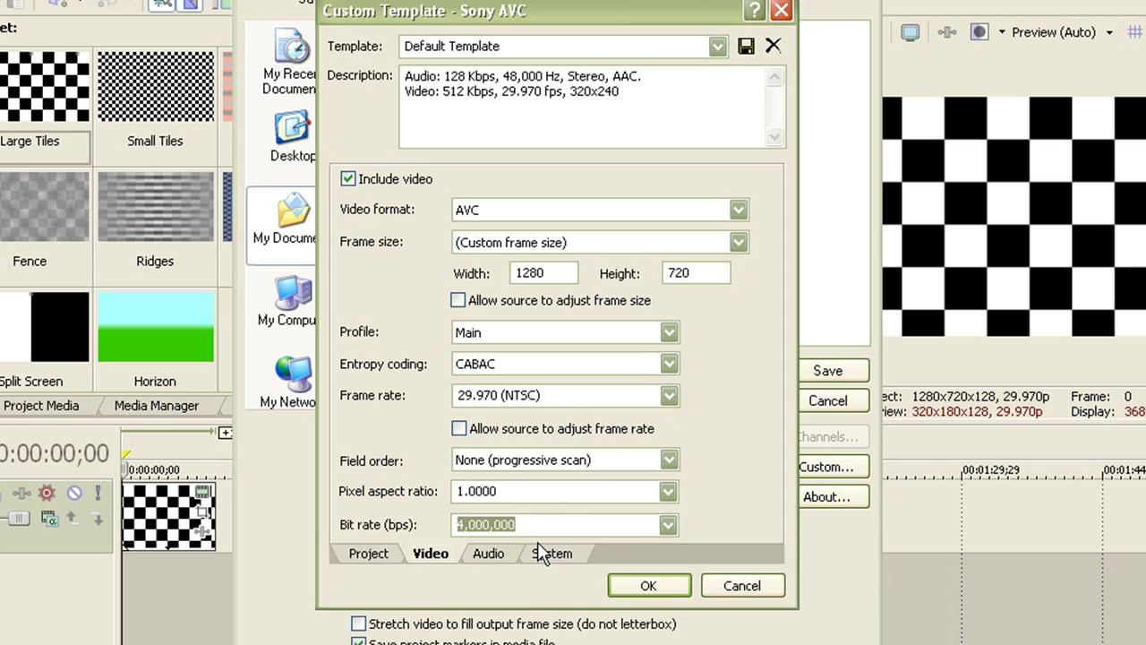
{"action": "left_click", "coordinate": [531, 524]}
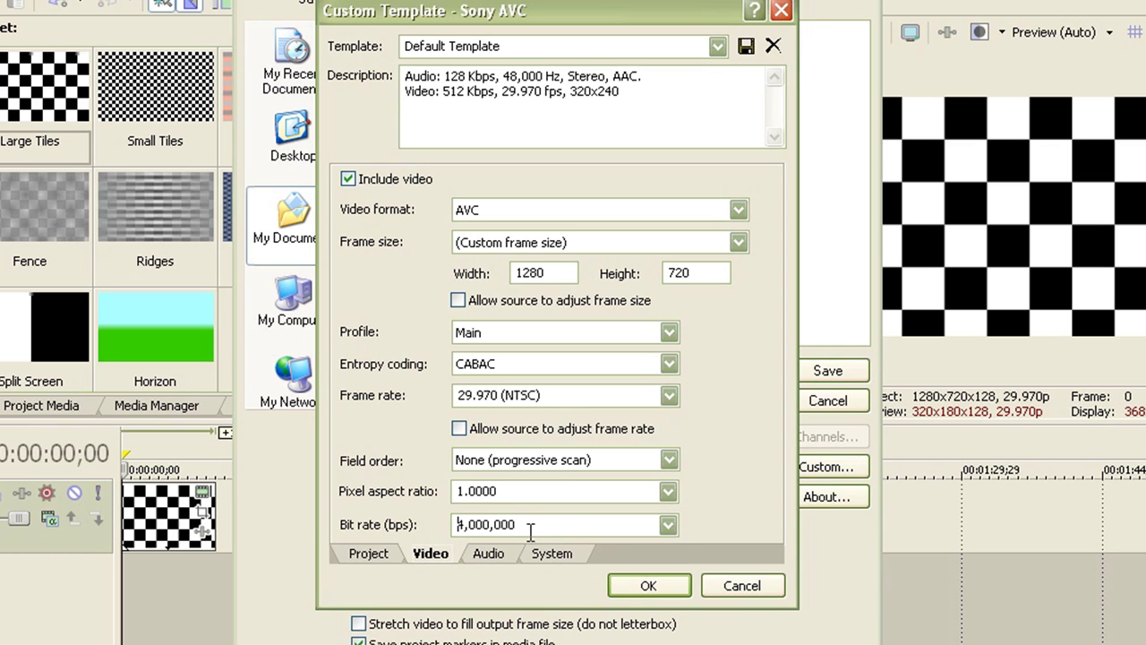
{"action": "key", "text": "Delete"}
{"action": "type", "text": "8"}
{"action": "double_click", "coordinate": [491, 525]}
{"action": "key", "text": "BackSpace"}
{"action": "key", "text": "ctrl+z"}
On the Audio tab, keep AAC format and choose a 44,100 Hz sample rate
{"action": "left_click", "coordinate": [489, 555]}
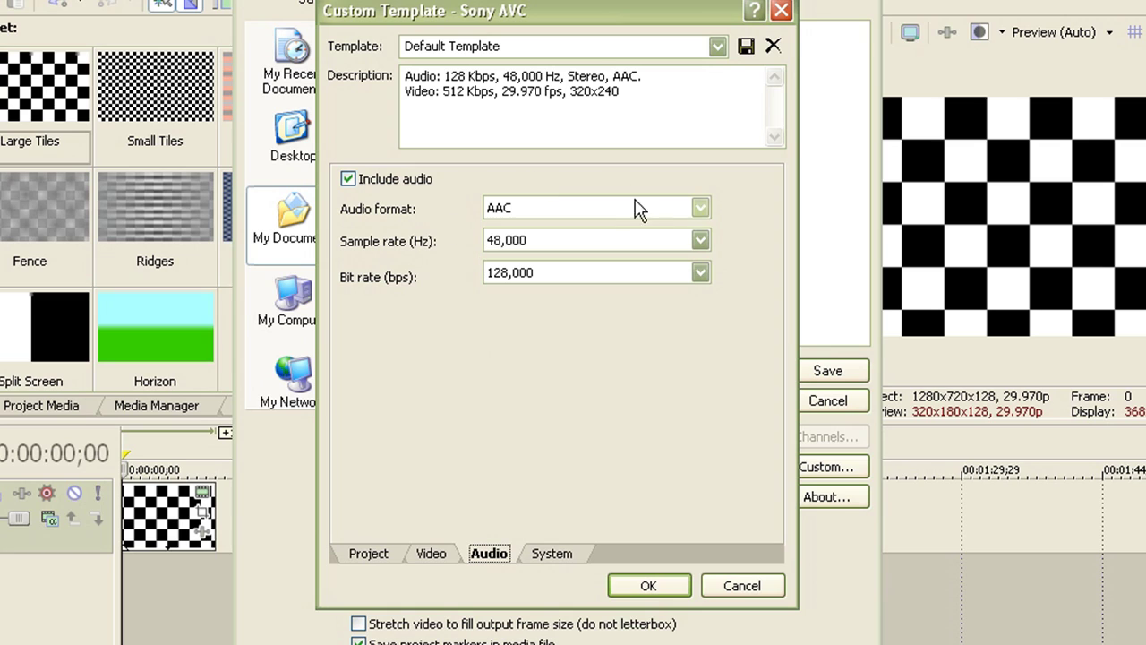
{"action": "left_click", "coordinate": [644, 208]}
{"action": "left_click", "coordinate": [599, 231]}
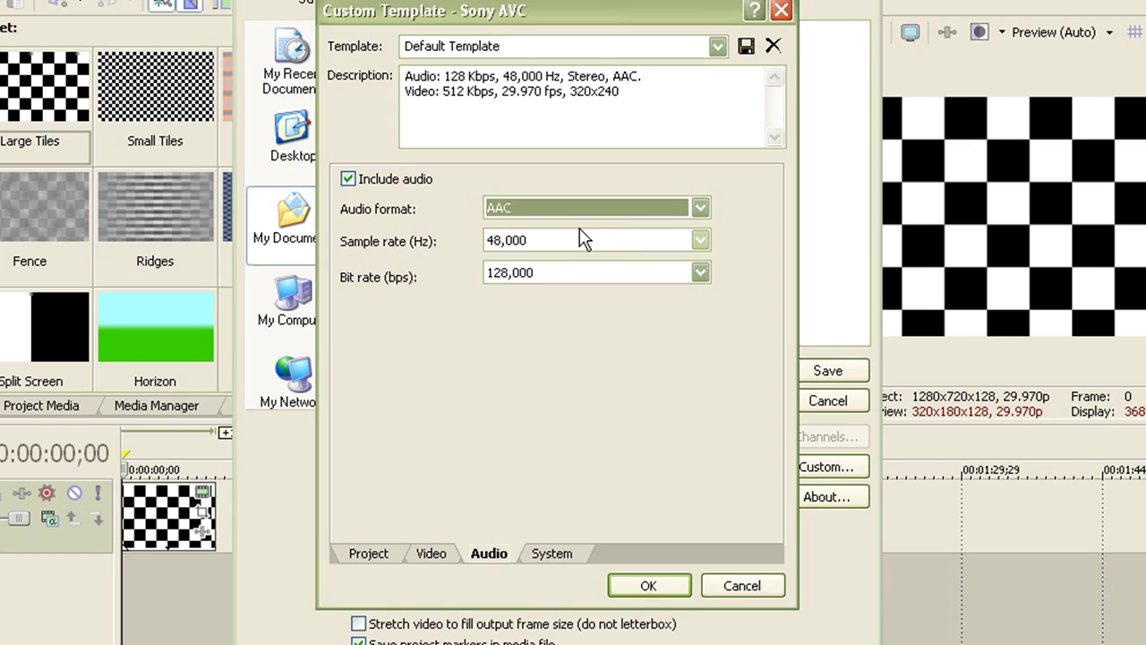
{"action": "left_click", "coordinate": [700, 241]}
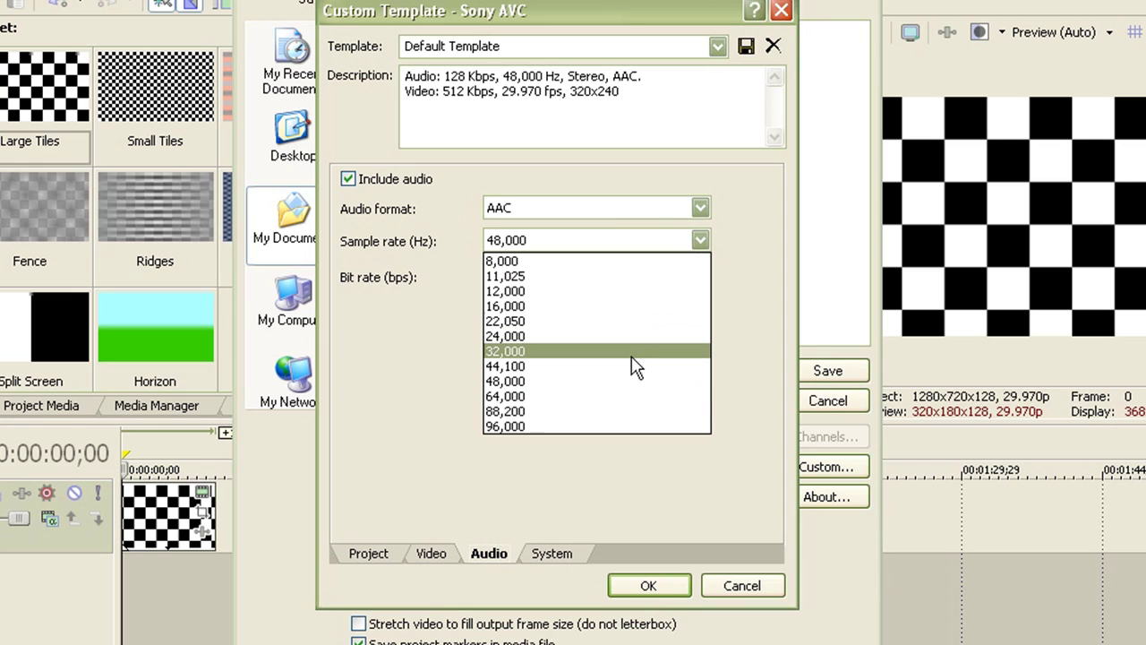
{"action": "left_click", "coordinate": [609, 368]}
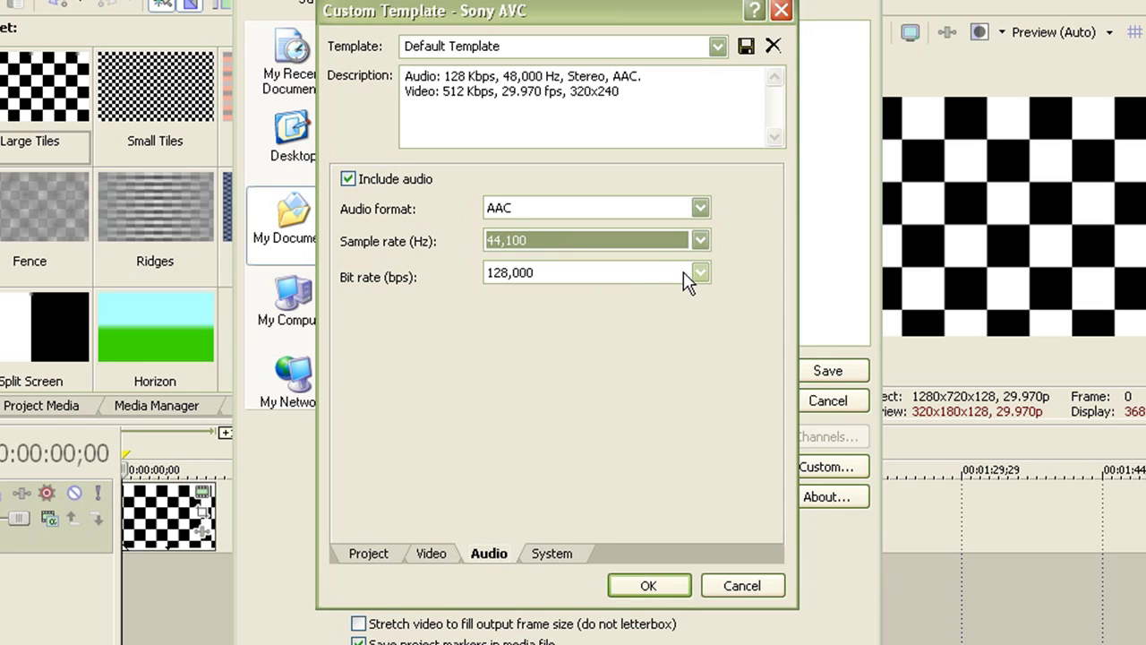
Keep MP4 format, save the template as 'YouTube M-PEG4 HD Template', and confirm with OK
{"action": "left_click", "coordinate": [568, 555]}
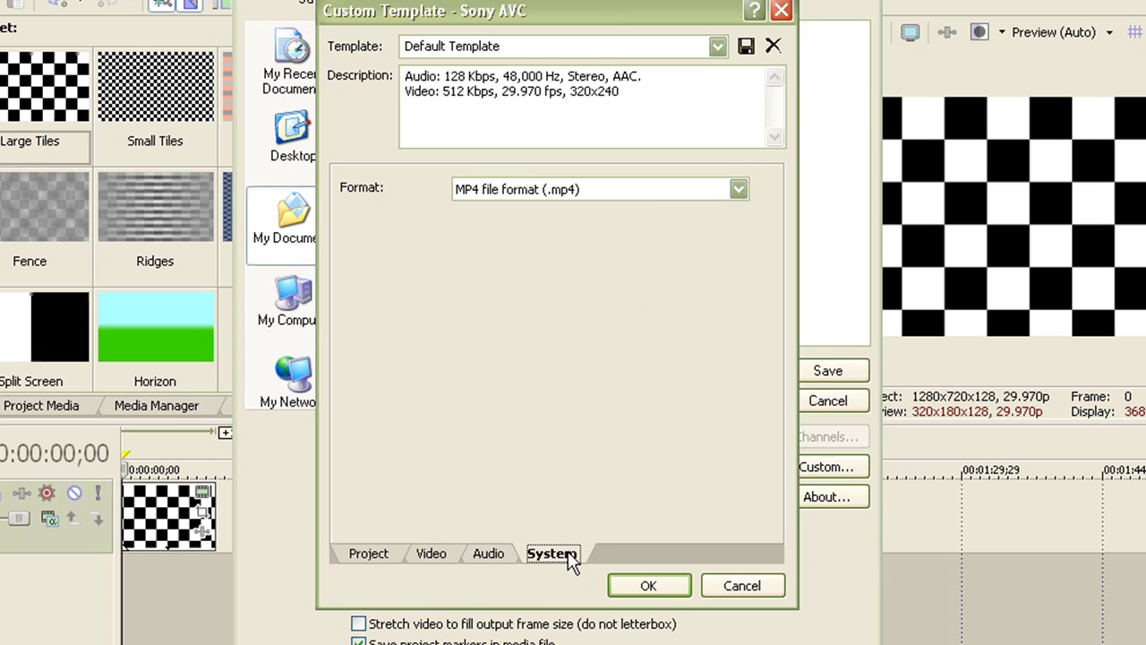
{"action": "left_click", "coordinate": [650, 190]}
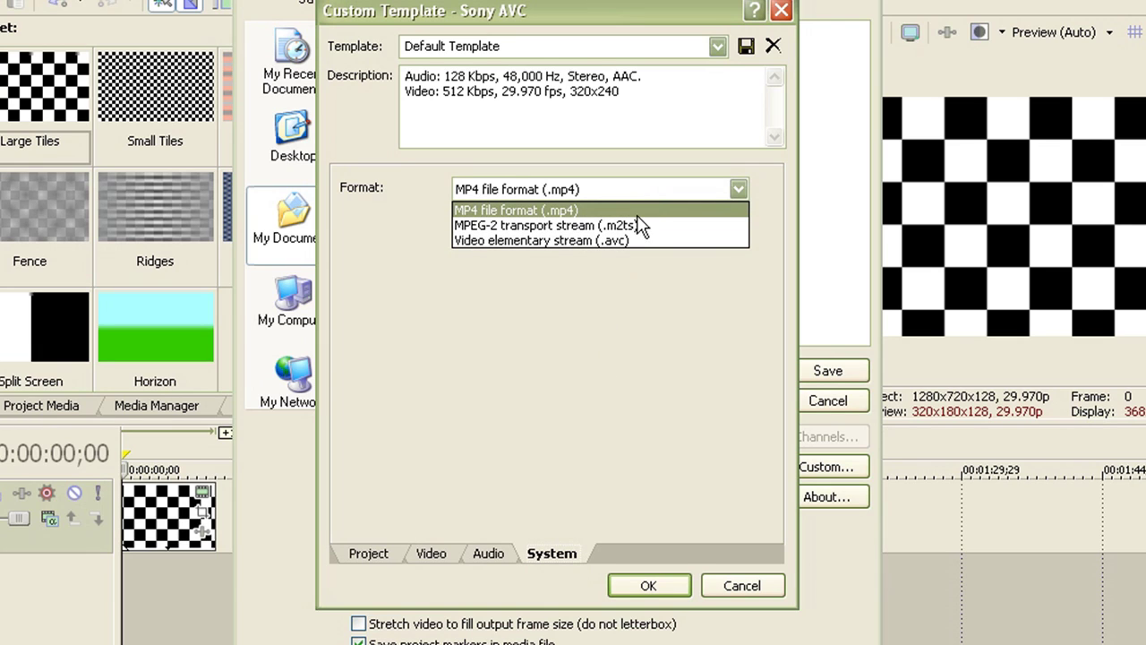
{"action": "left_click", "coordinate": [573, 210]}
{"action": "left_click", "coordinate": [492, 51]}
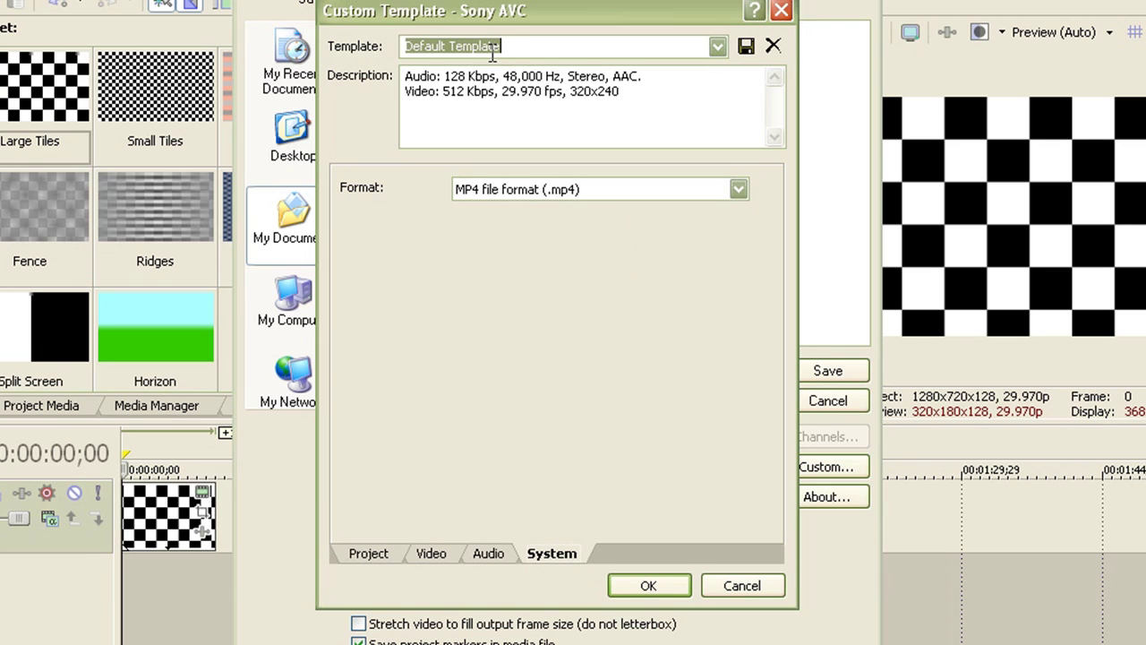
{"action": "type", "text": "YouTube M-PEG4"}
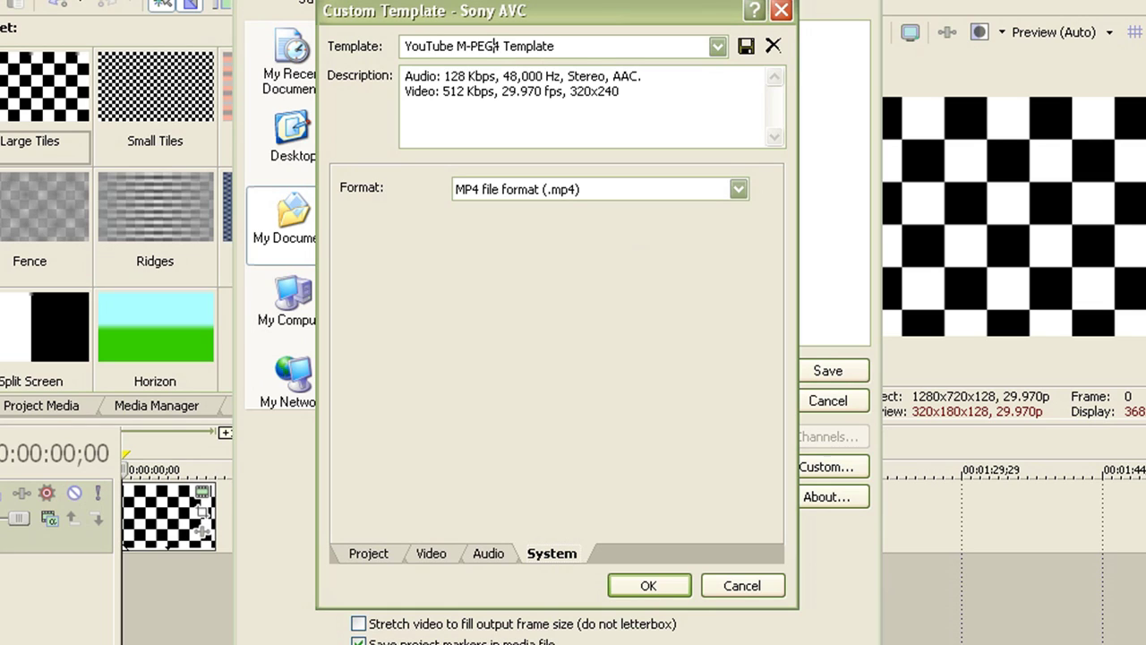
{"action": "type", "text": "HD"}
{"action": "left_click", "coordinate": [745, 46]}
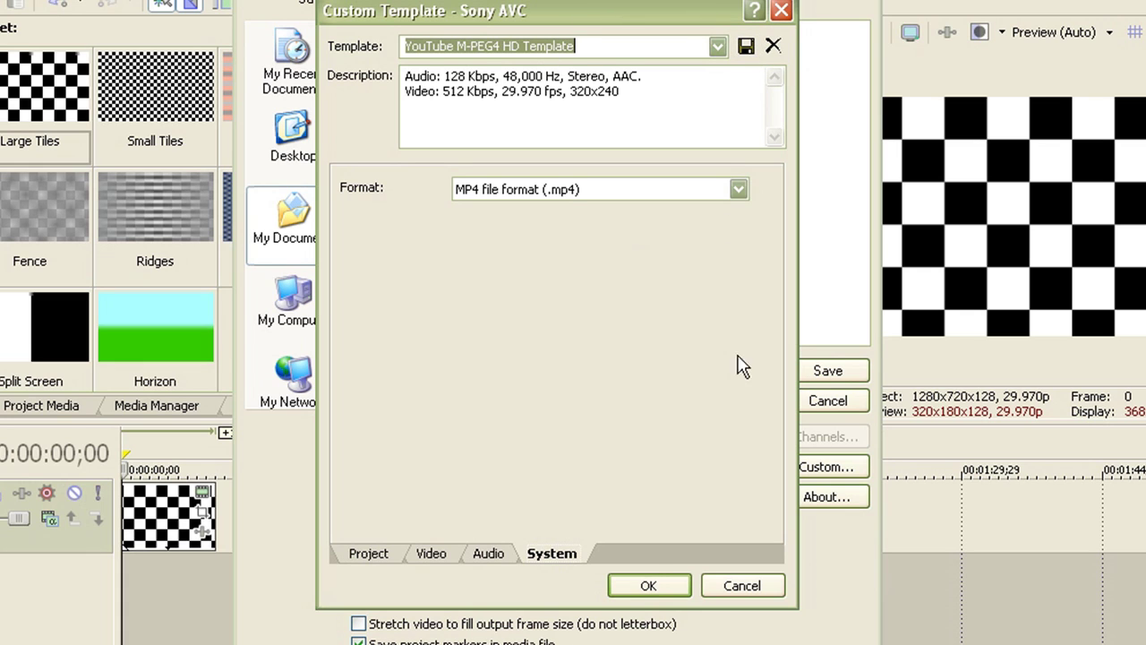
{"action": "left_click", "coordinate": [649, 586]}
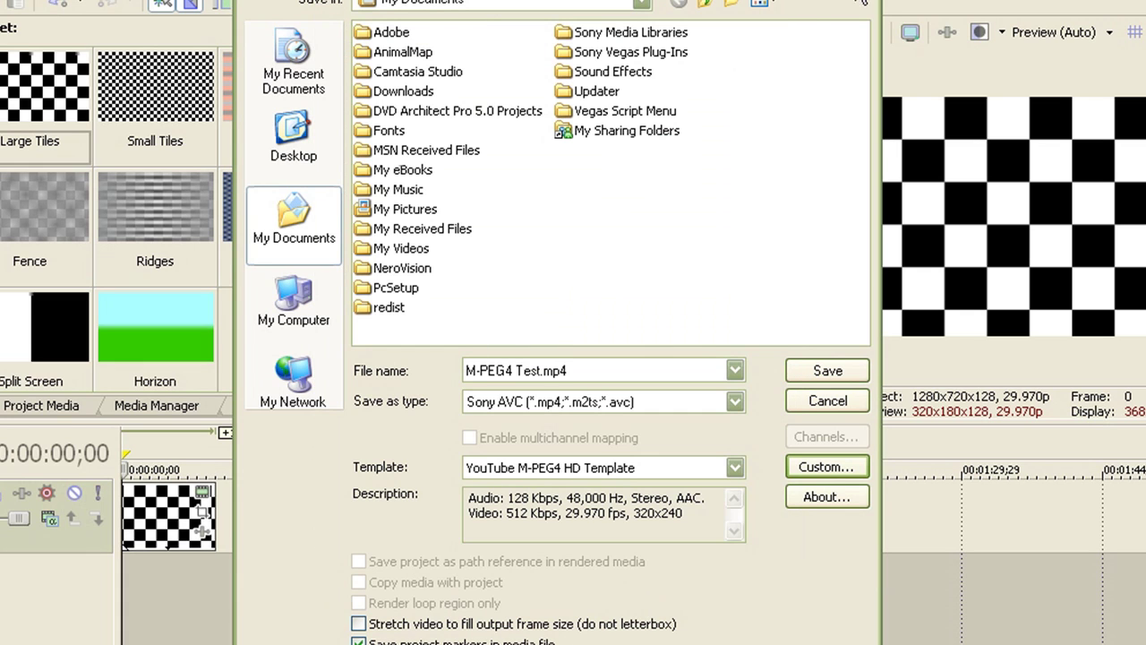
Close Render As and drag a loop region from 0 to 10 seconds on the timeline
{"action": "key", "text": "Escape"}
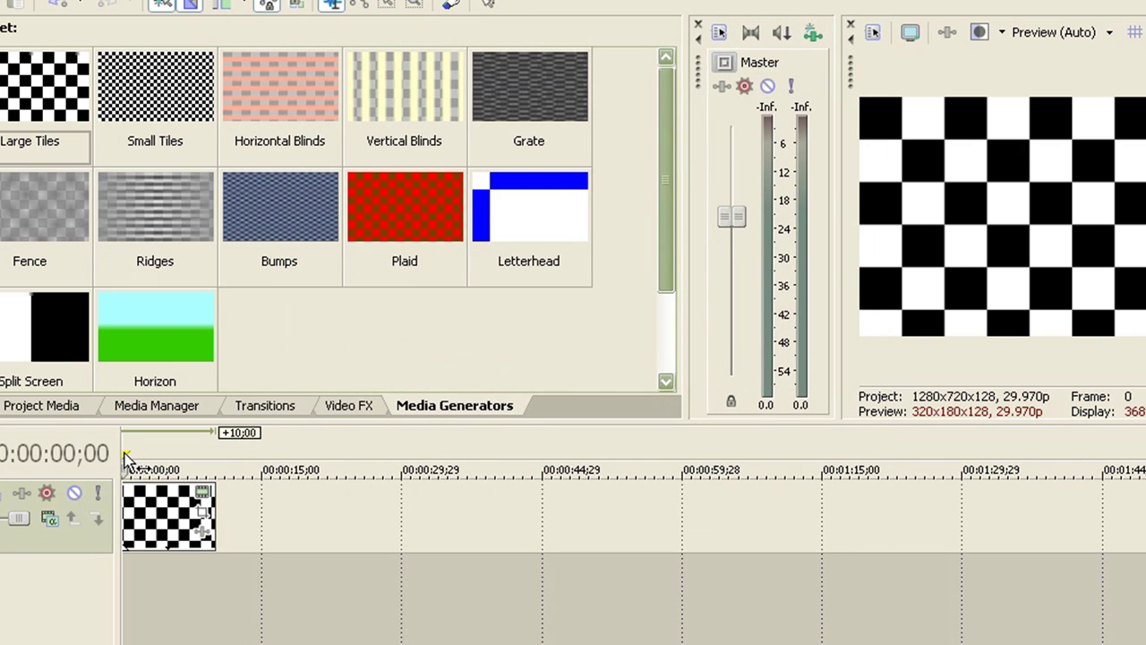
{"action": "left_click_drag", "start_coordinate": [128, 455], "coordinate": [223, 491]}
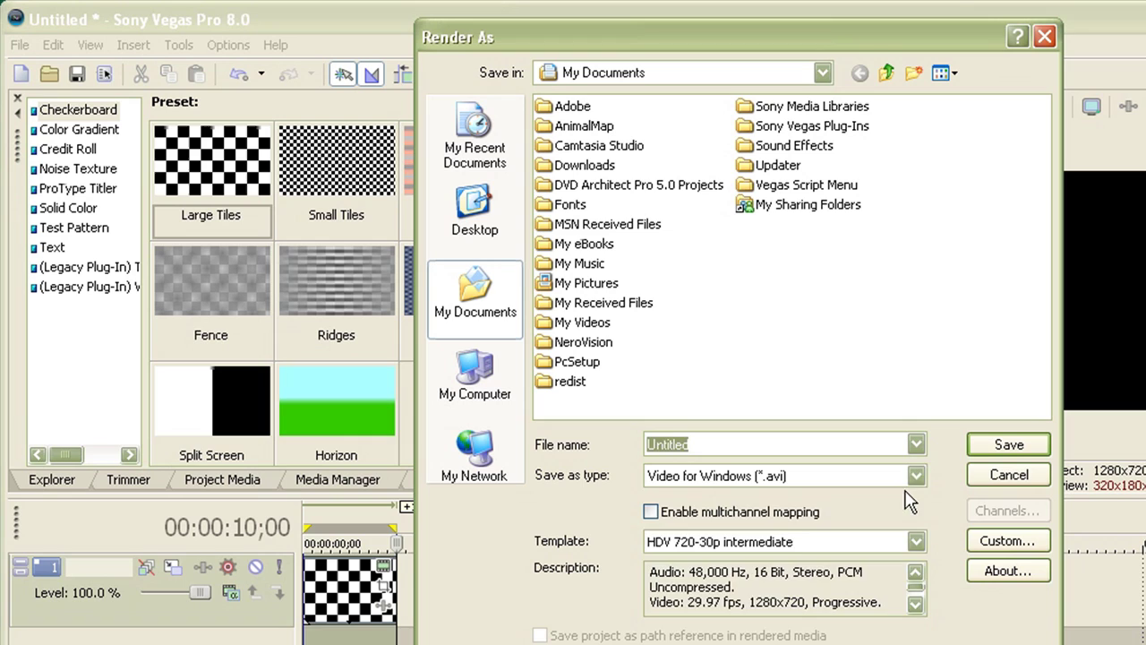
Set output to Sony AVC with the YouTube HD Widecreen Format (1,280 x 720) template
{"action": "left_click", "coordinate": [909, 477]}
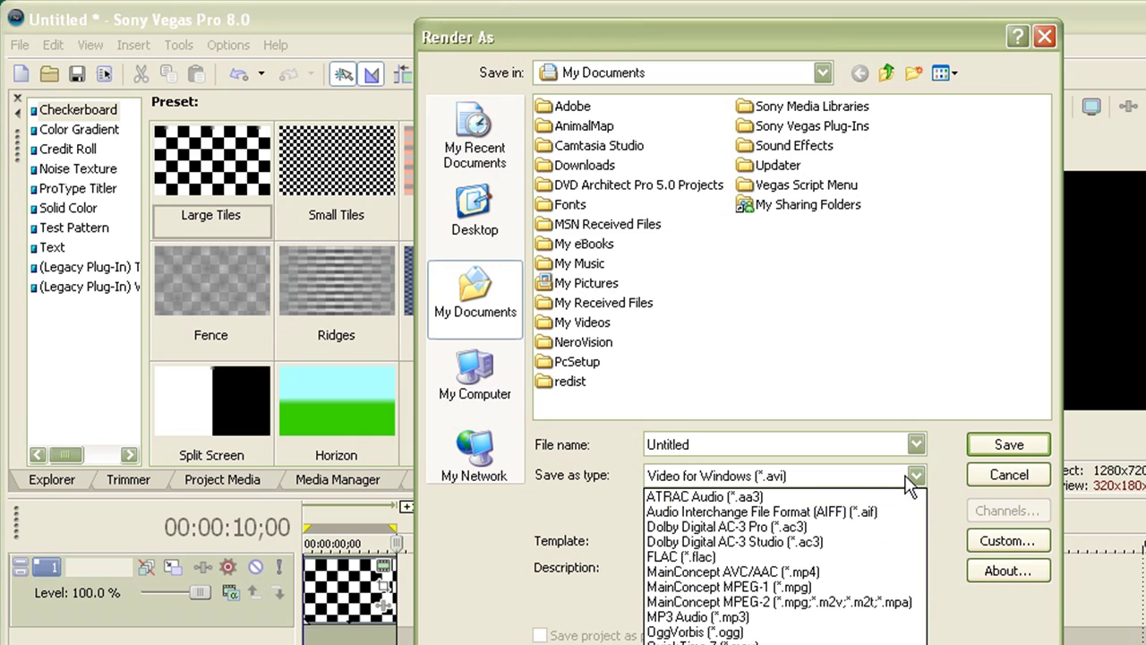
{"action": "left_click", "coordinate": [834, 576]}
{"action": "left_click", "coordinate": [915, 476]}
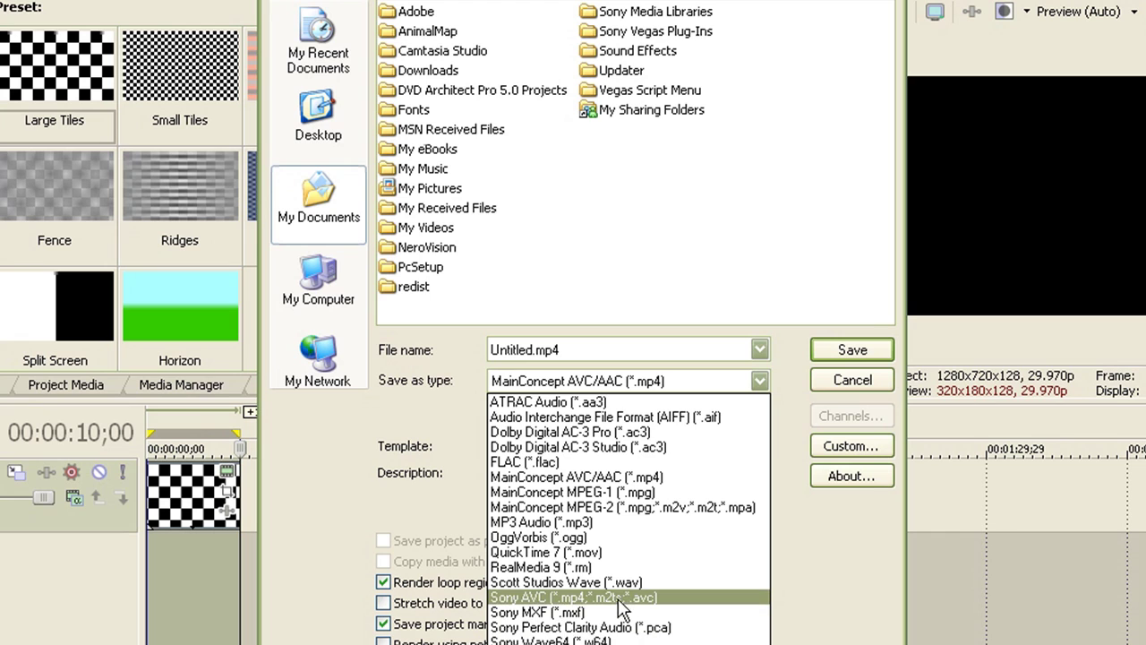
{"action": "left_click", "coordinate": [757, 445]}
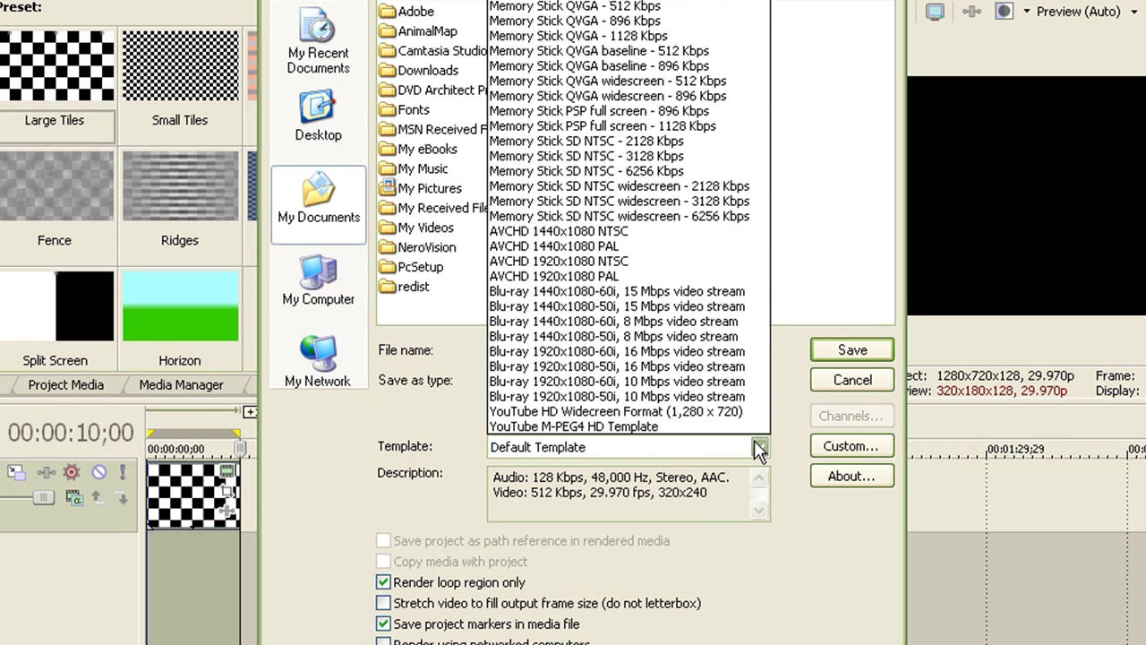
{"action": "left_click", "coordinate": [757, 446]}
{"action": "left_click", "coordinate": [759, 381]}
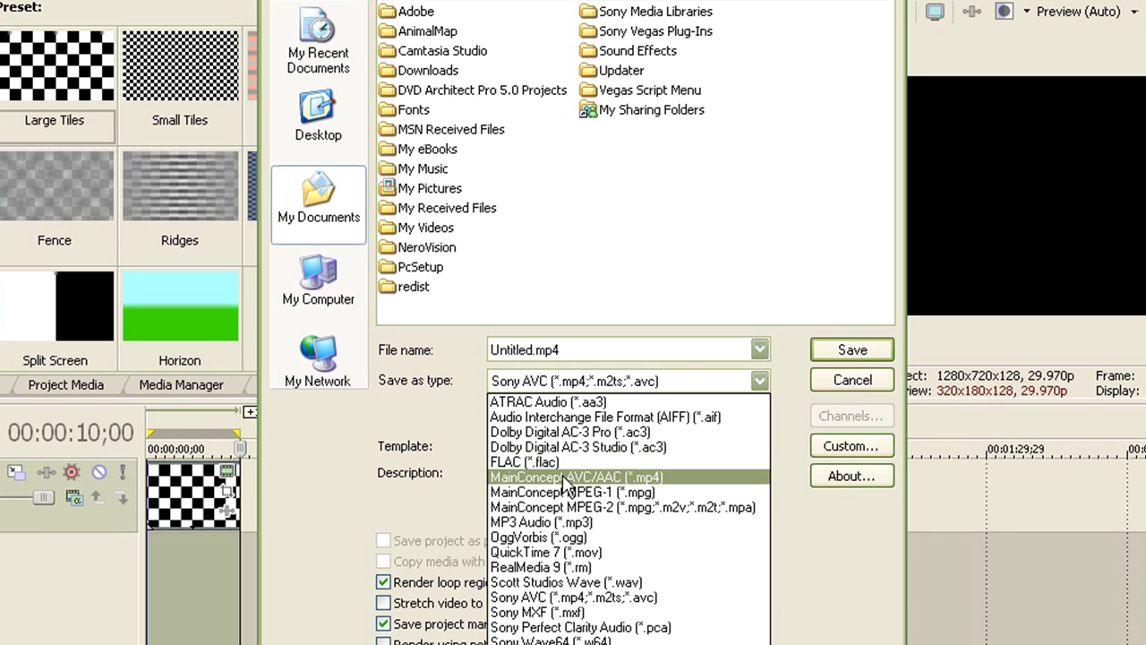
{"action": "left_click", "coordinate": [461, 446]}
{"action": "left_click", "coordinate": [759, 446]}
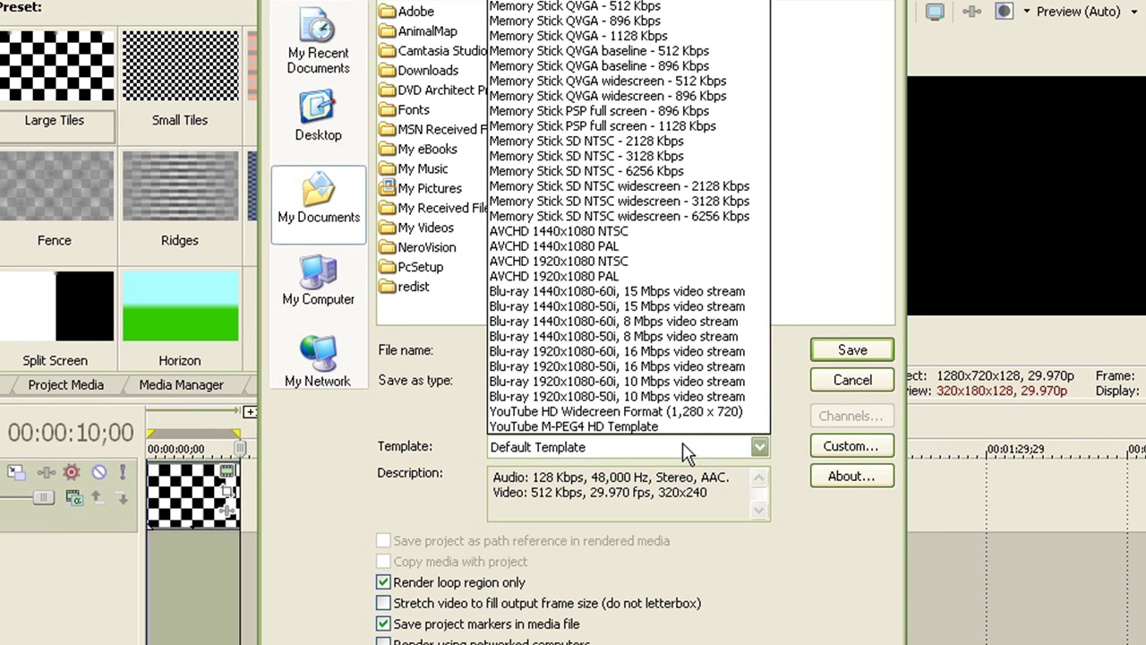
{"action": "left_click", "coordinate": [631, 411]}
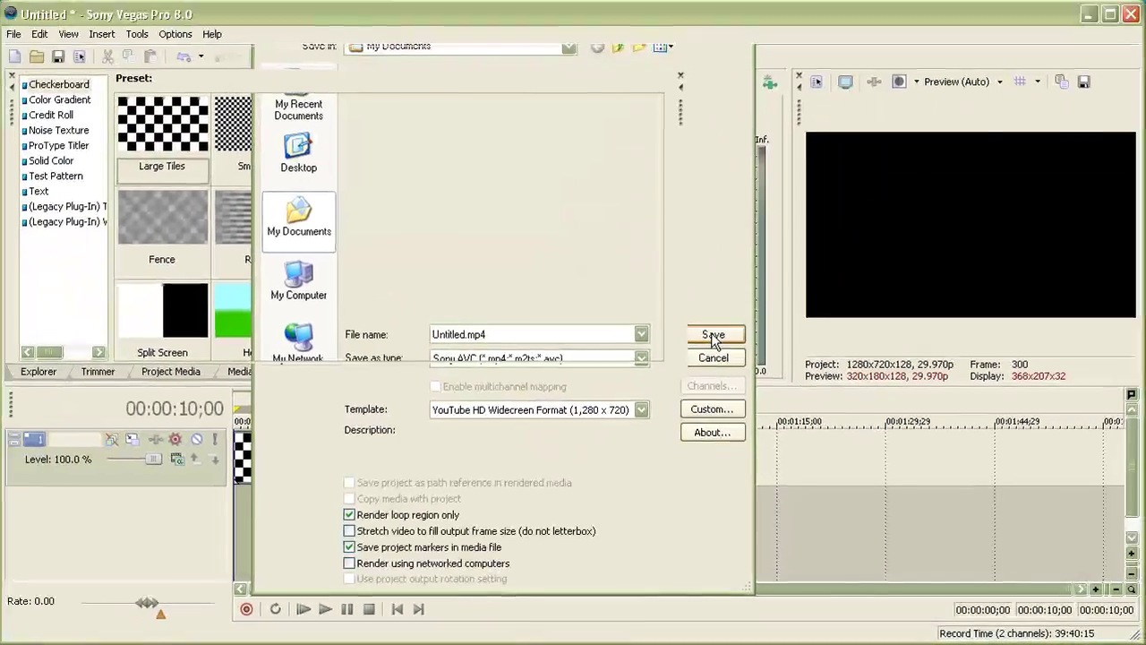
Save to start rendering the project to Untitled.mp4
{"action": "left_click", "coordinate": [756, 162]}
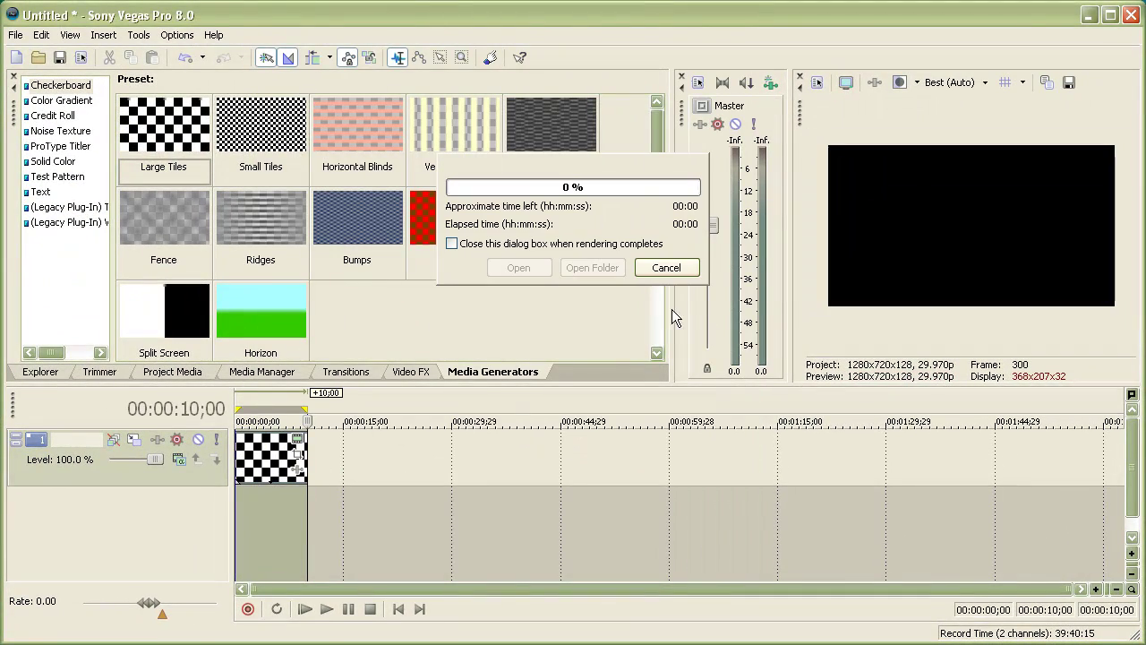